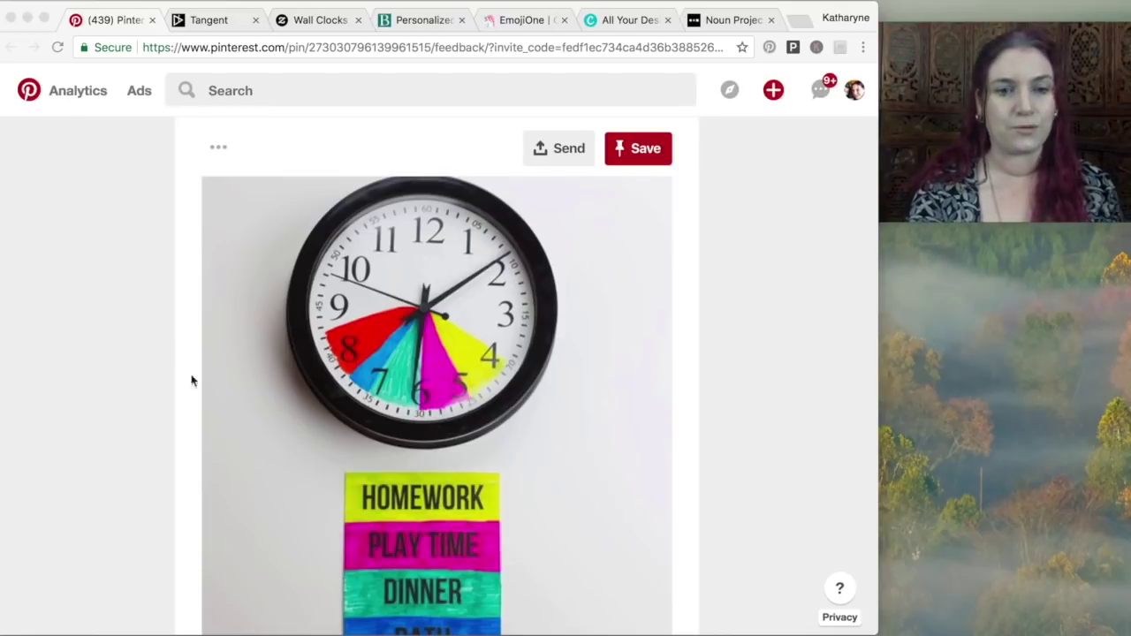
Look over the After School Routine Clock pin's clock and chart, then move to the Tangent tab.
scroll(150, 344, "down", 4)
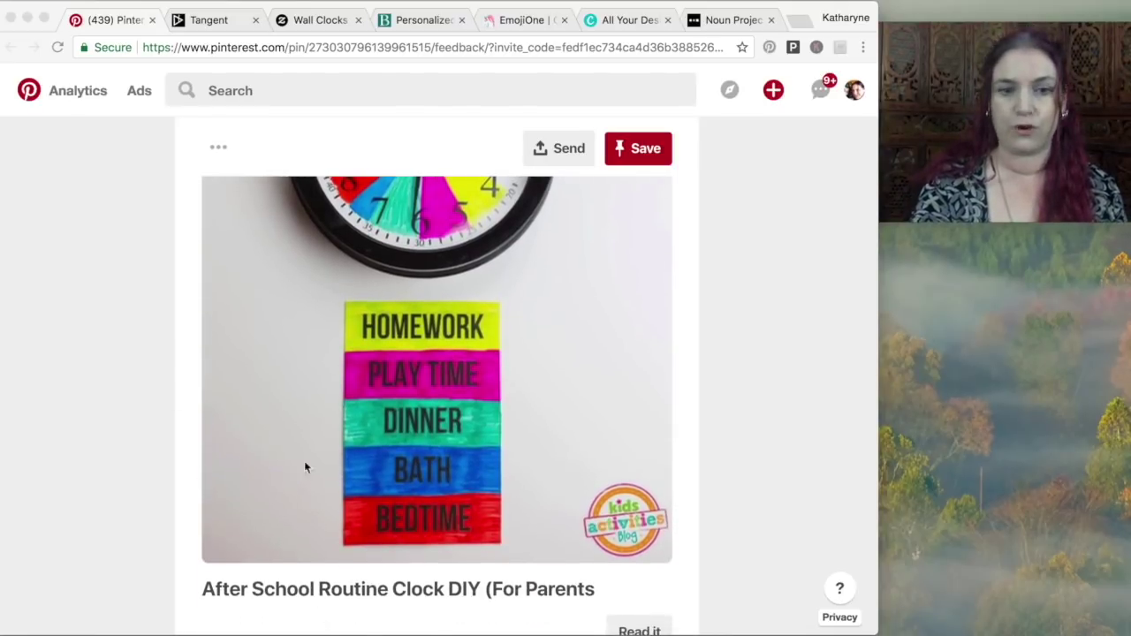
scroll(277, 404, "up", 3)
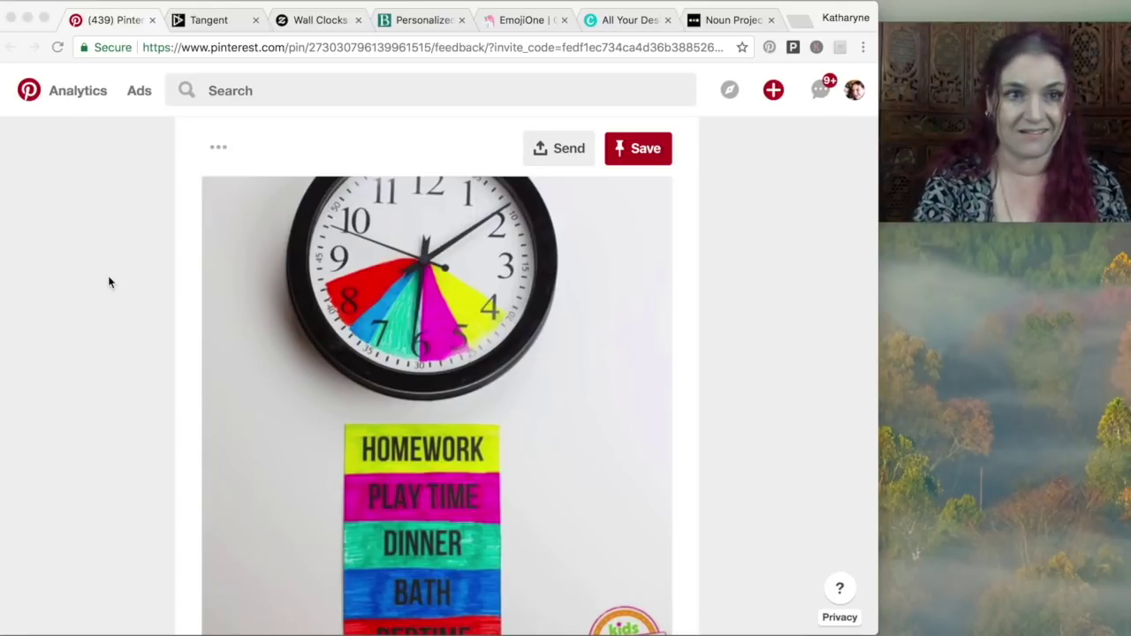
left_click(196, 23)
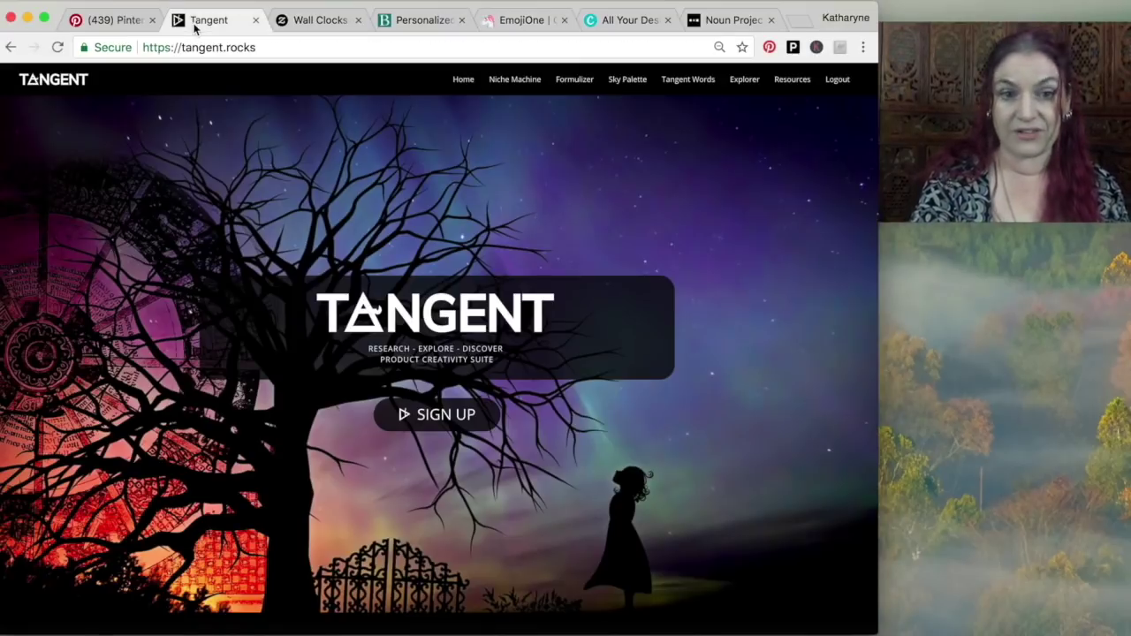
Get keyword suggestions for 'wall clock' in Tangent Words.
left_click(469, 82)
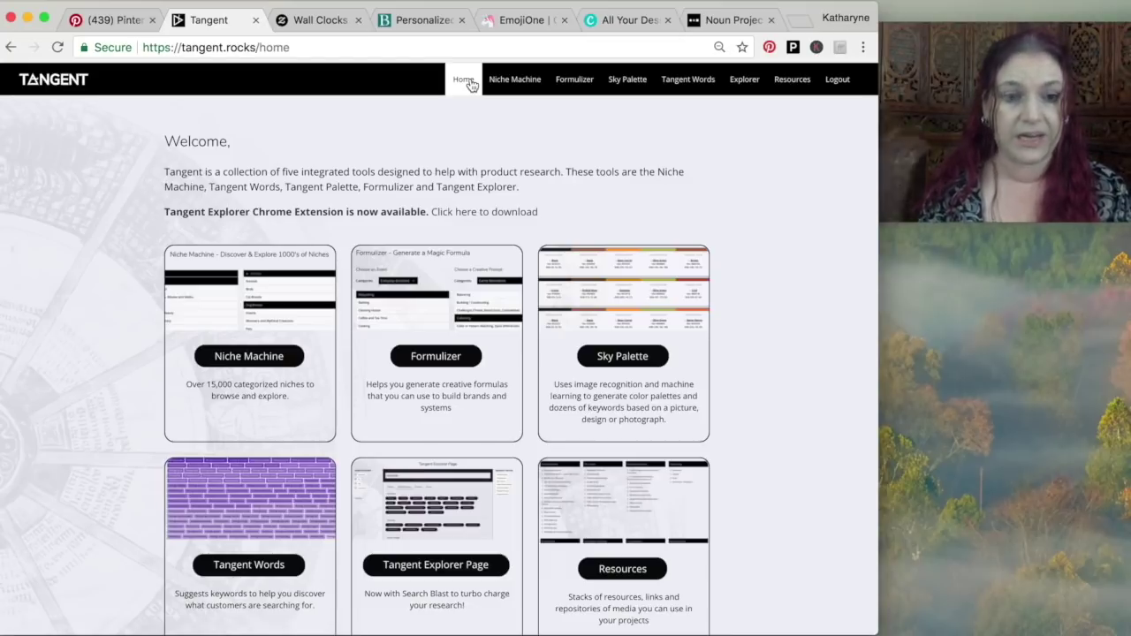
left_click(236, 579)
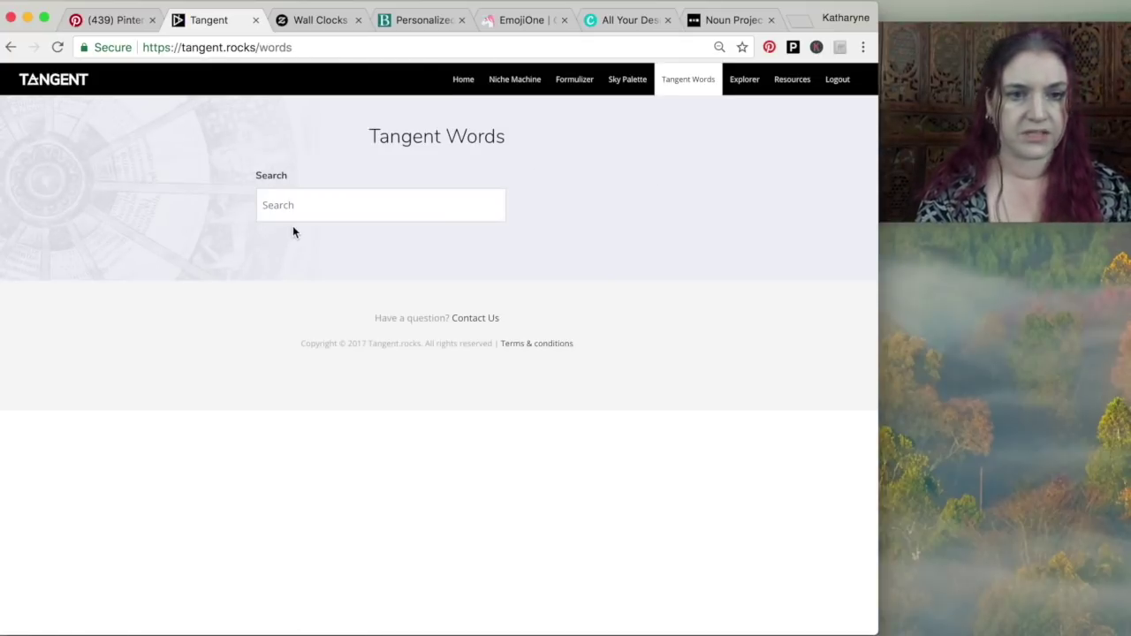
left_click(331, 195)
type("wall clock")
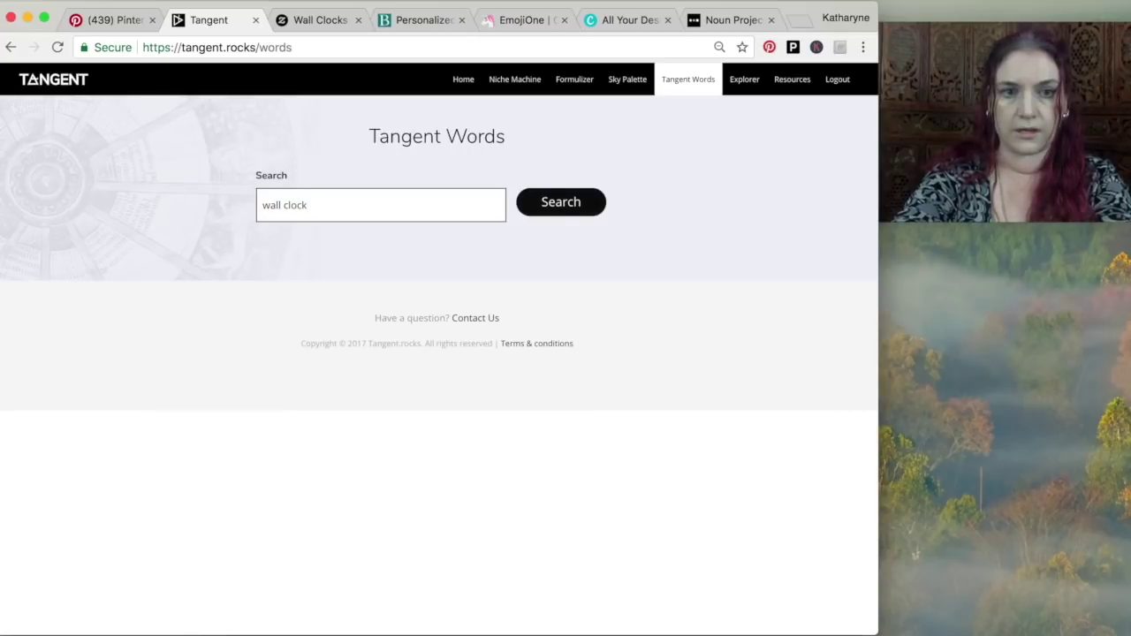
key("Return")
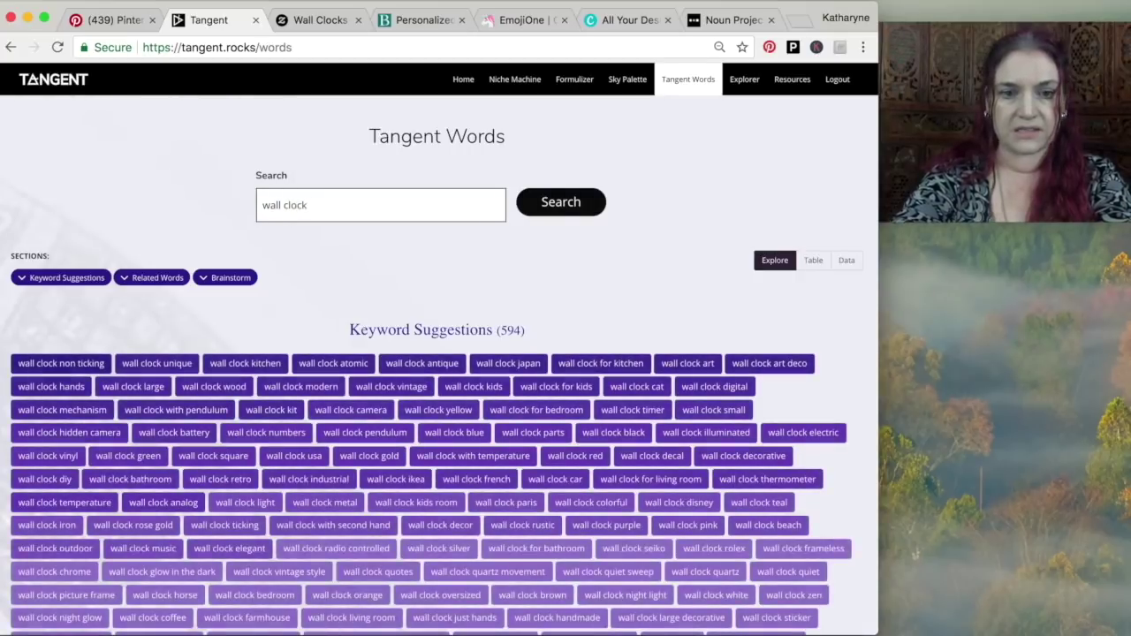
Launch a Pinterest search for 'wall clock educational' from the keyword list.
scroll(451, 196, "down", 5)
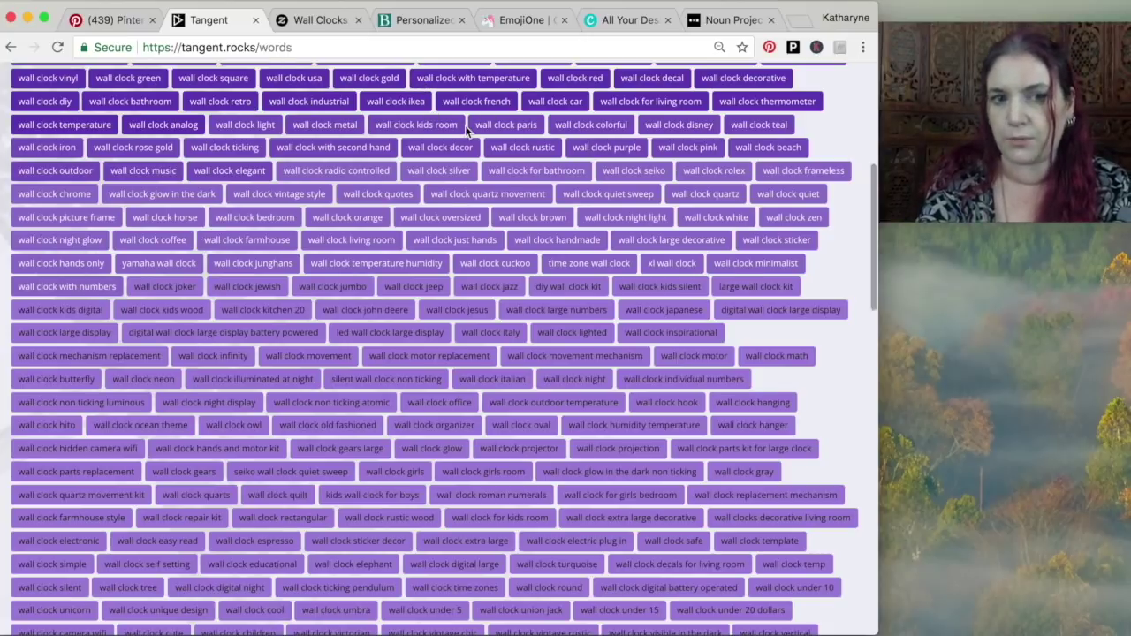
scroll(339, 109, "down", 2)
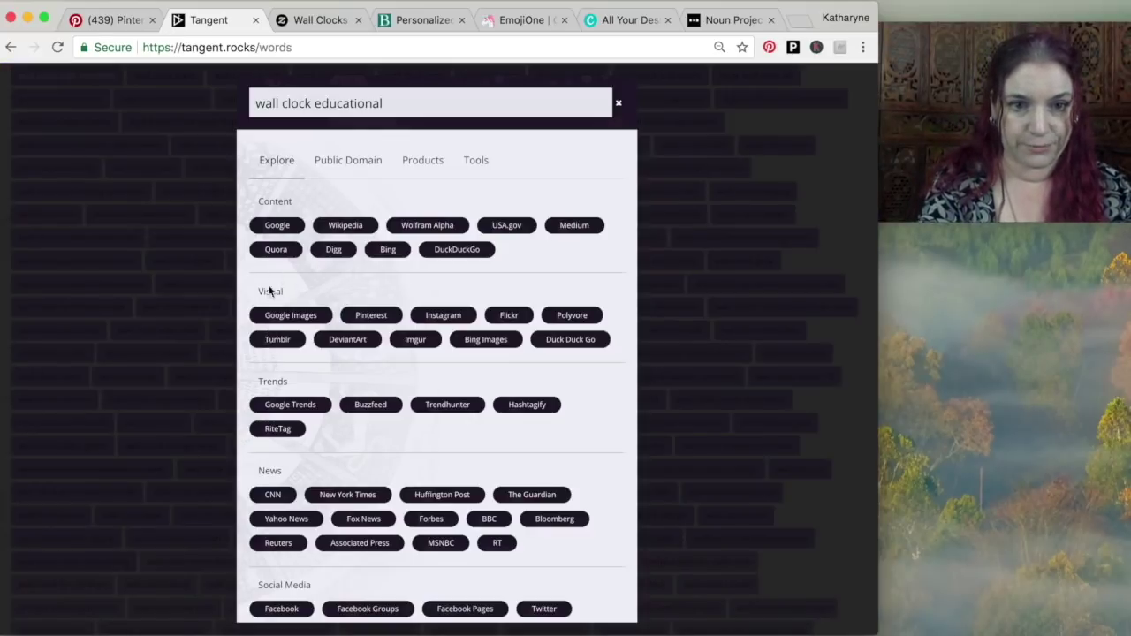
left_click(372, 315)
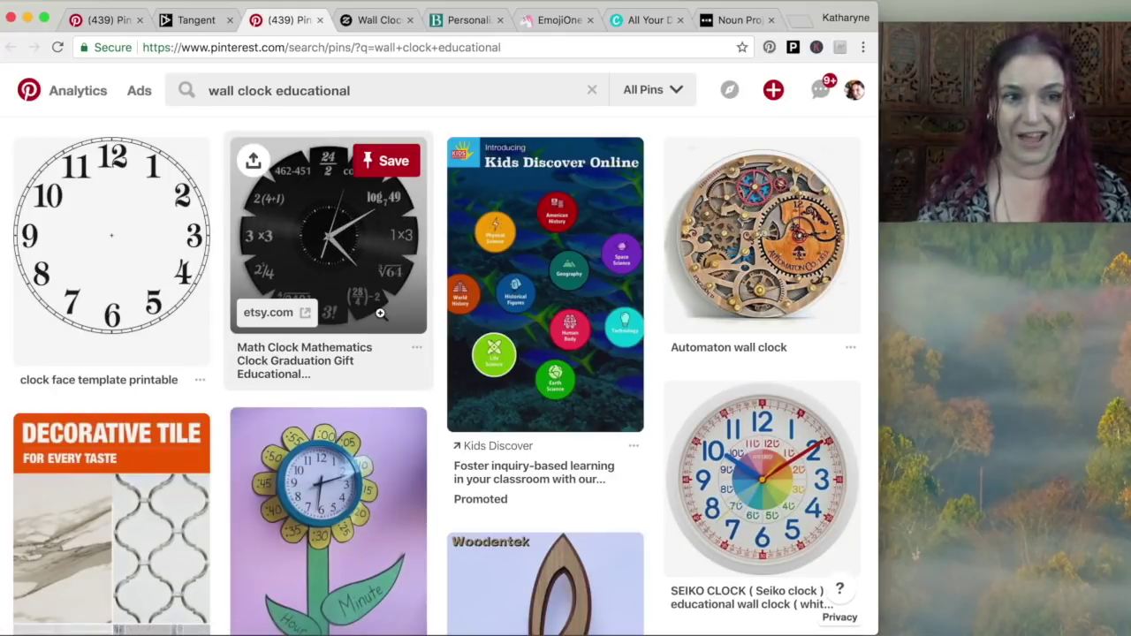
Browse the 'wall clock educational' Pinterest pins, then go back to Tangent's keyword list.
scroll(424, 269, "down", 3)
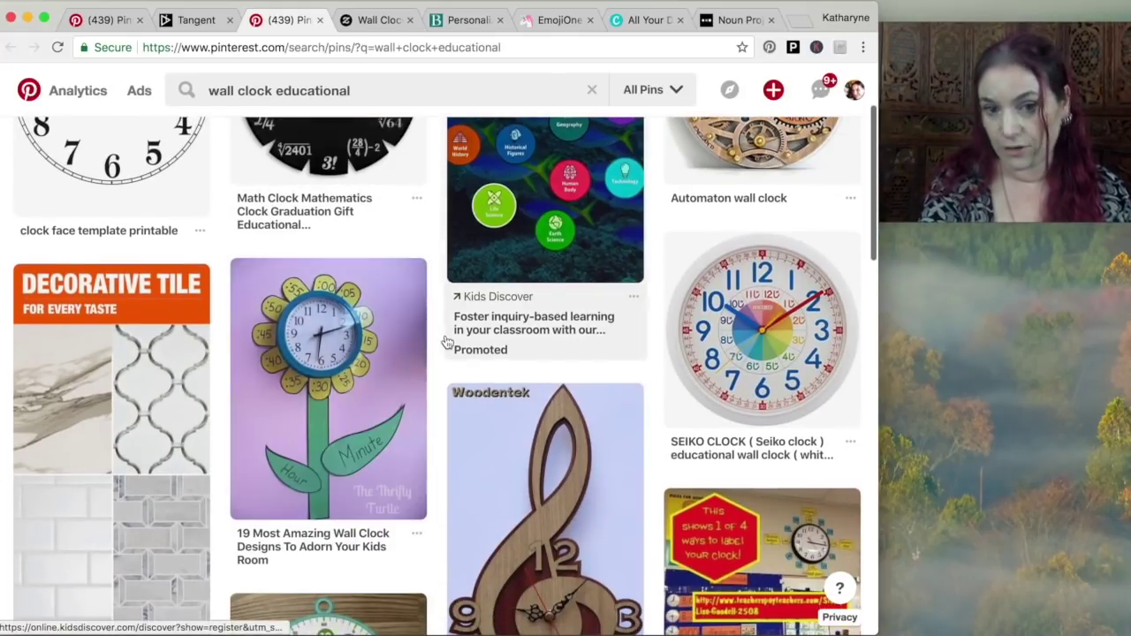
scroll(462, 480, "down", 10)
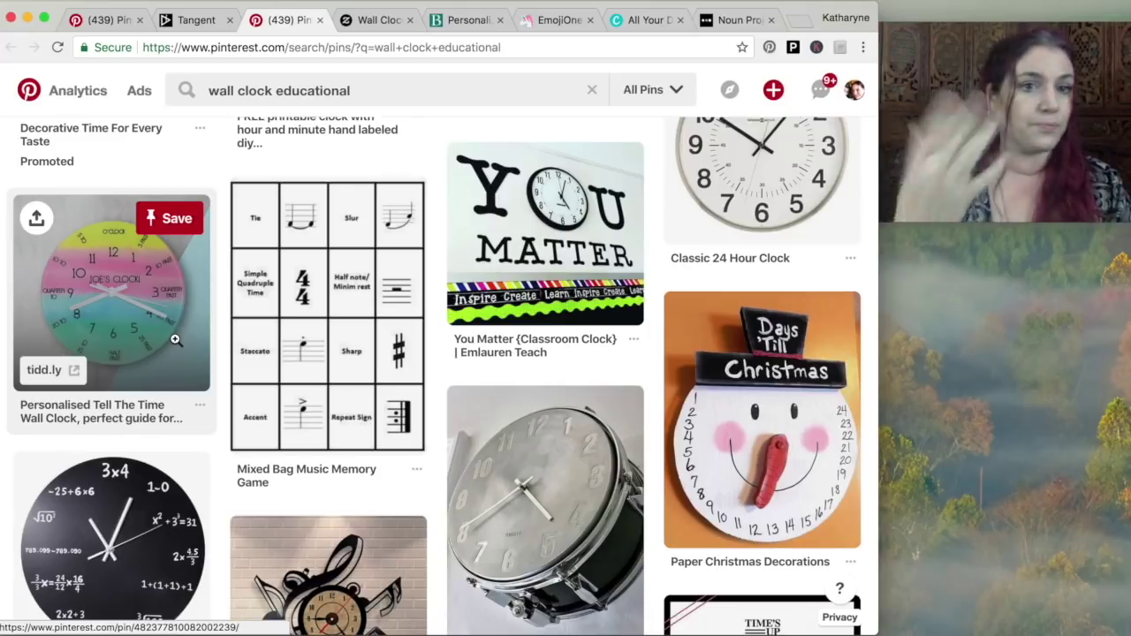
left_click(198, 19)
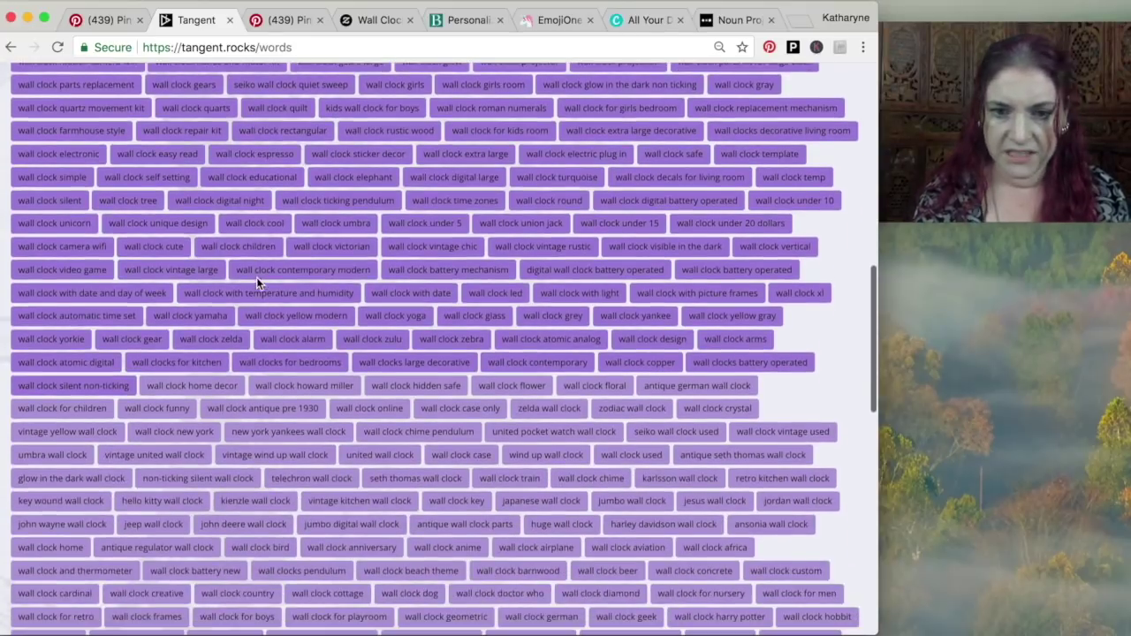
scroll(258, 283, "down", 4)
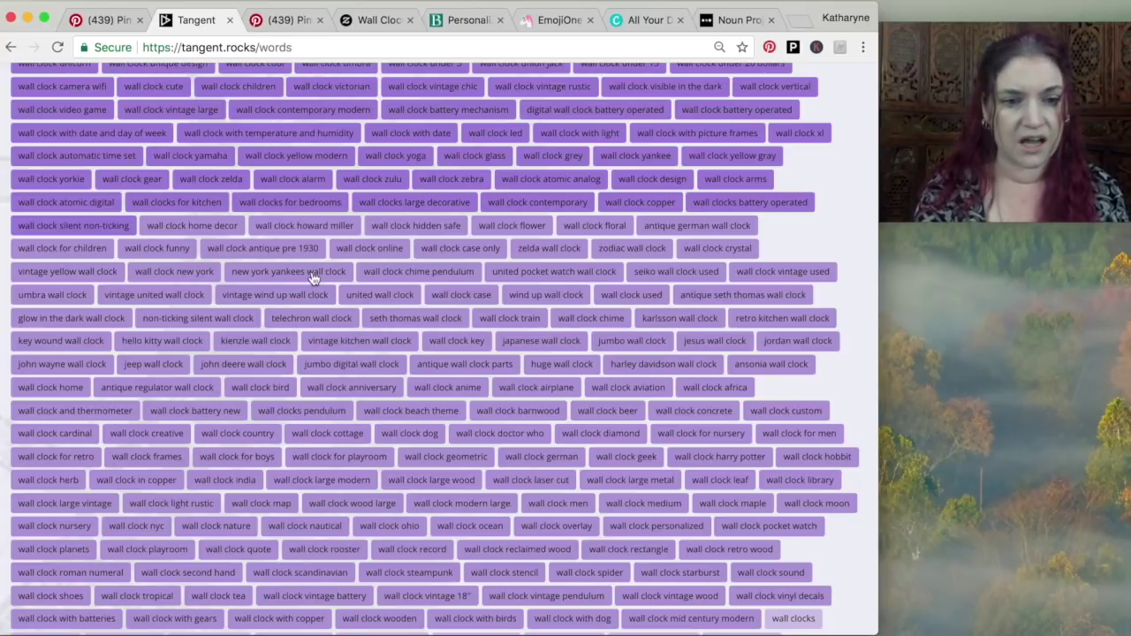
scroll(313, 278, "down", 5)
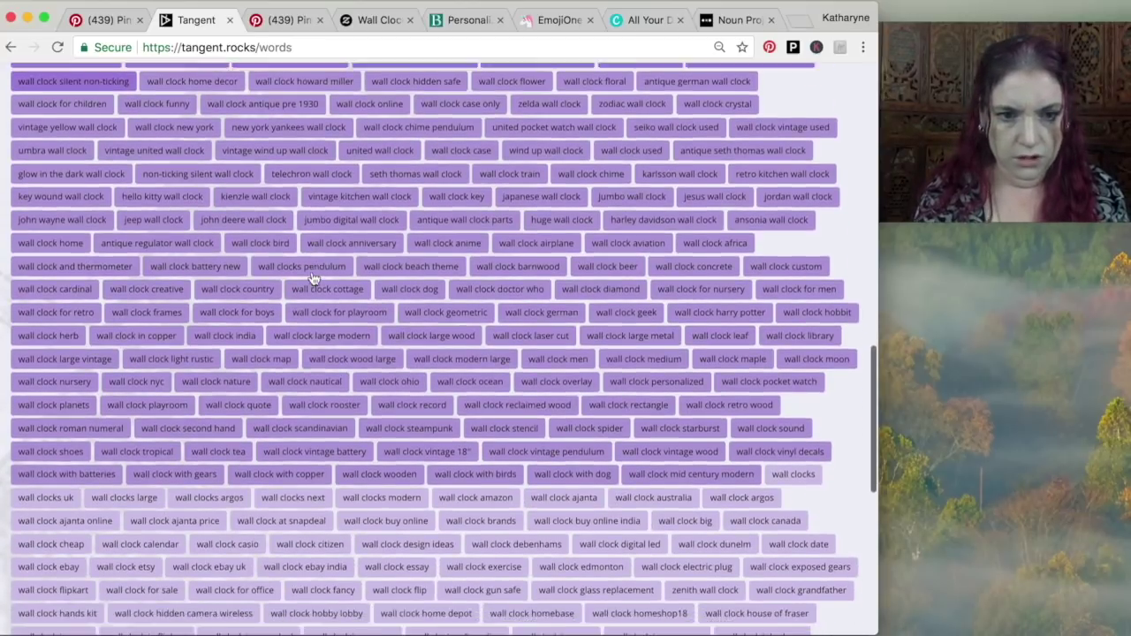
scroll(312, 278, "down", 5)
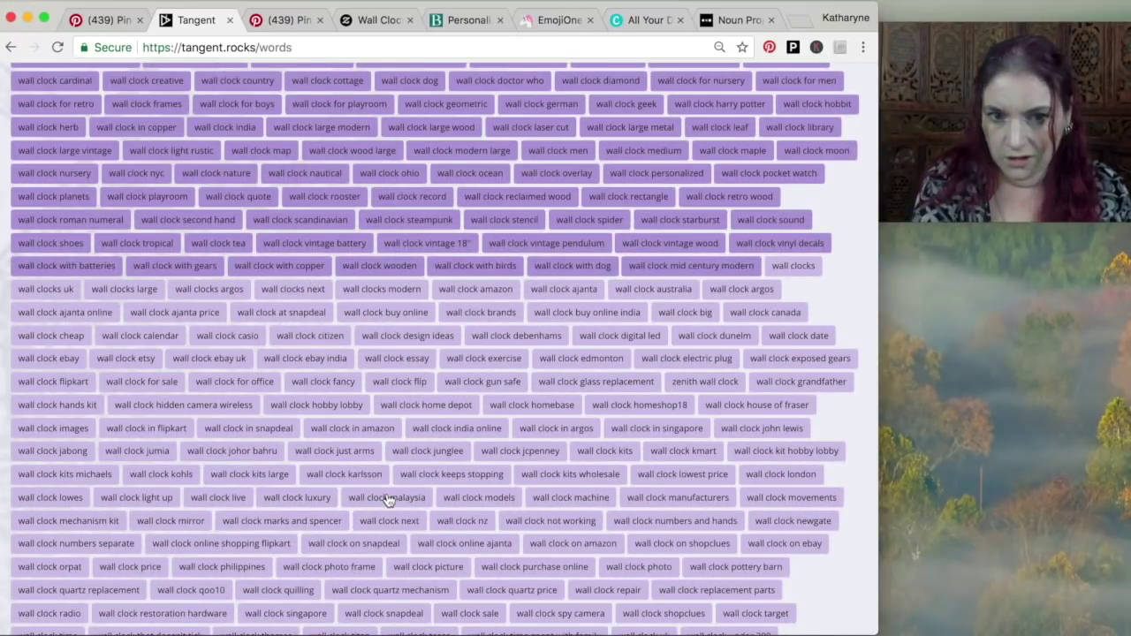
scroll(385, 295, "down", 5)
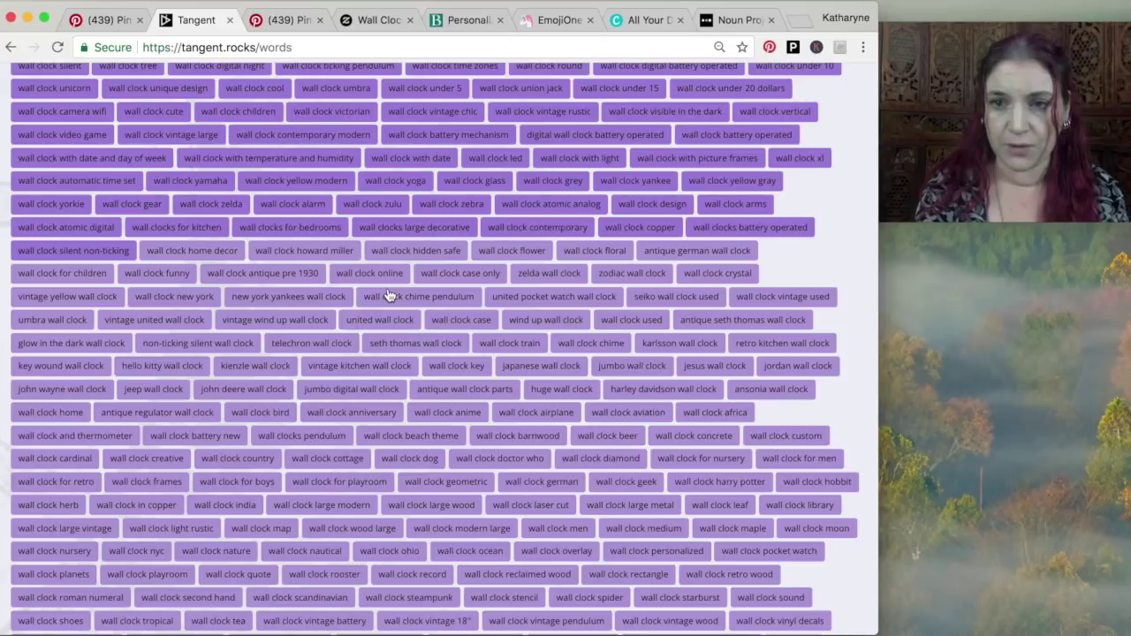
left_click(631, 273)
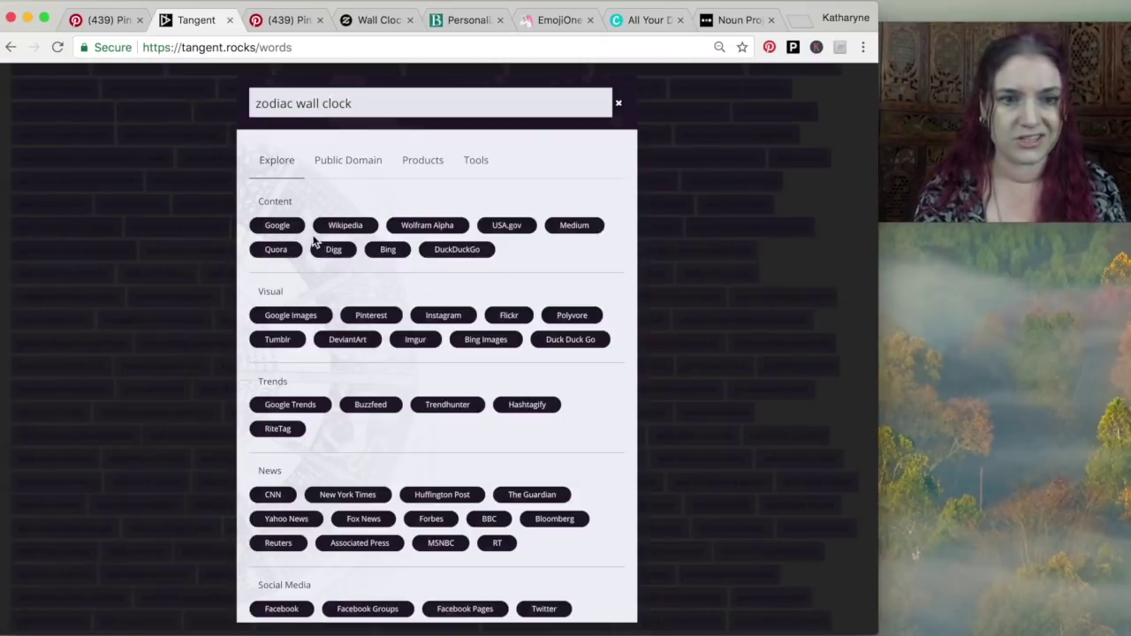
Browse the Google Images results for 'zodiac wall clock', then go back to Tangent.
left_click(299, 315)
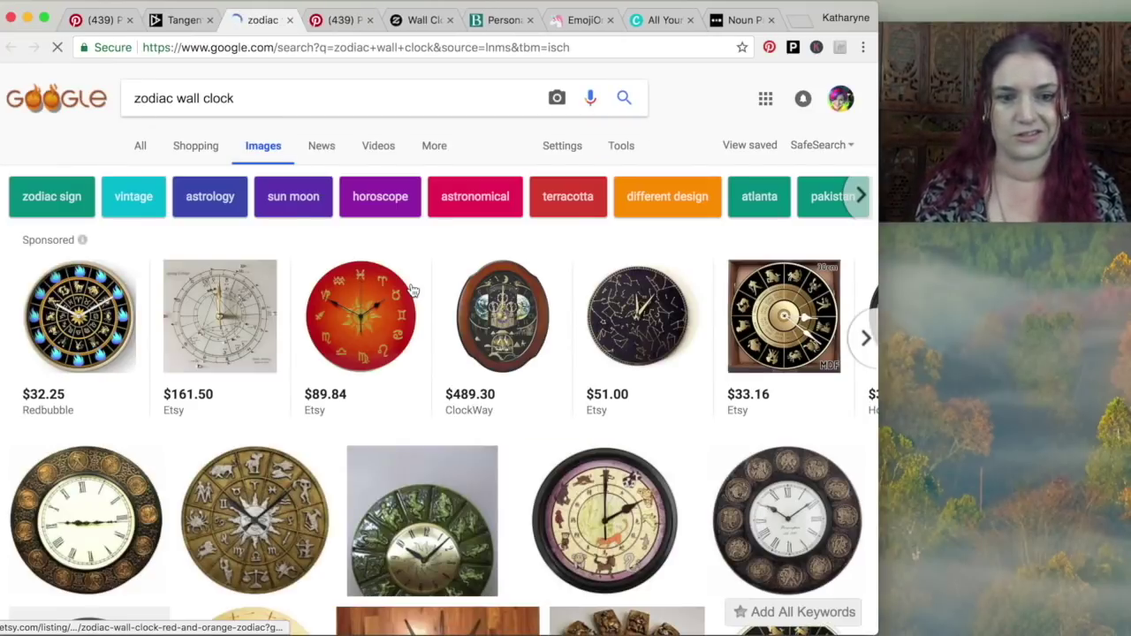
scroll(412, 290, "down", 4)
mouse_move(601, 404)
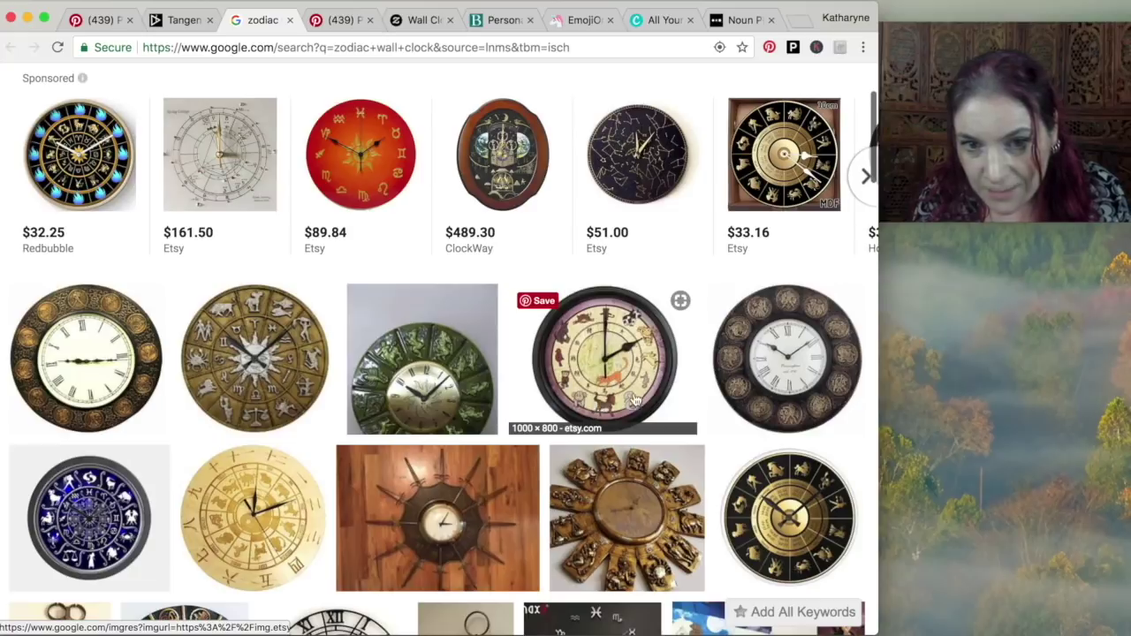
scroll(637, 398, "down", 1)
scroll(632, 368, "down", 5)
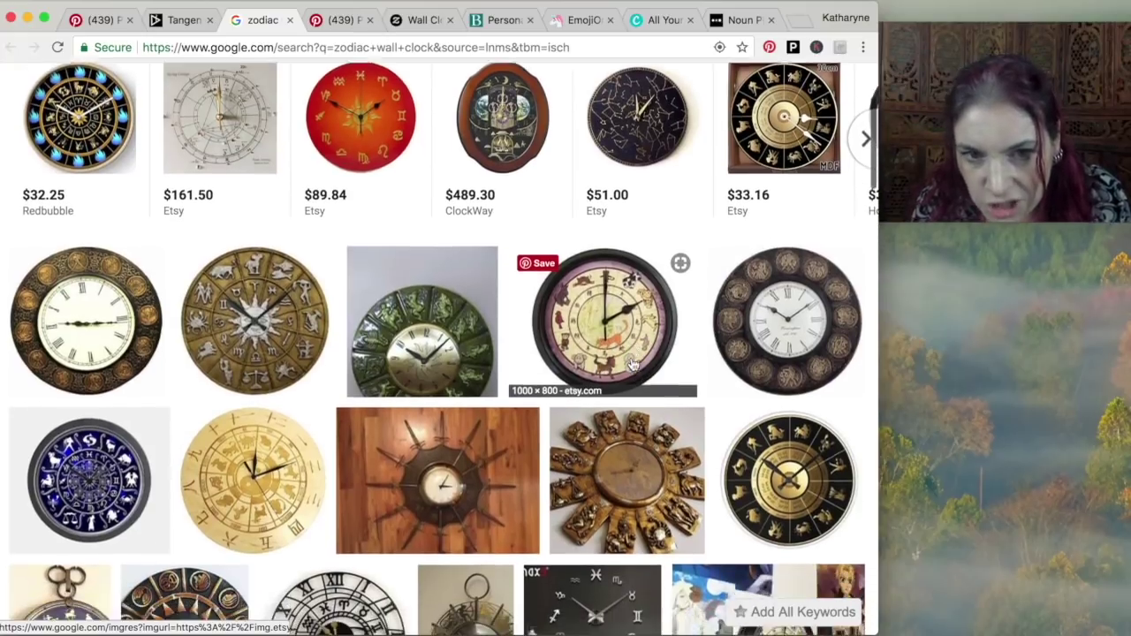
scroll(633, 365, "down", 6)
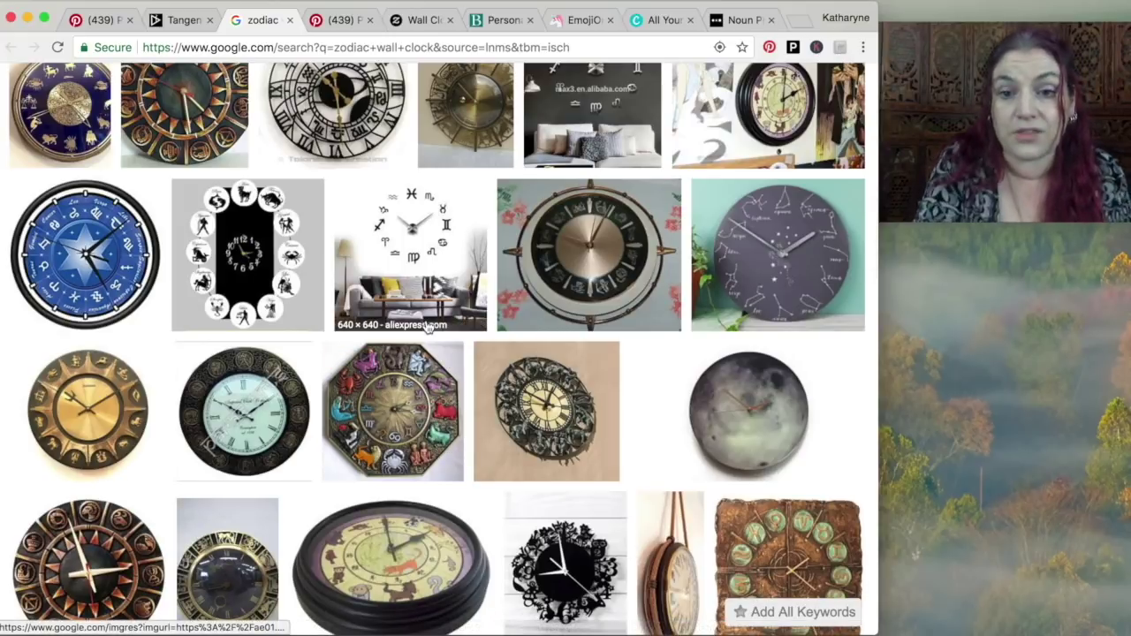
left_click(178, 22)
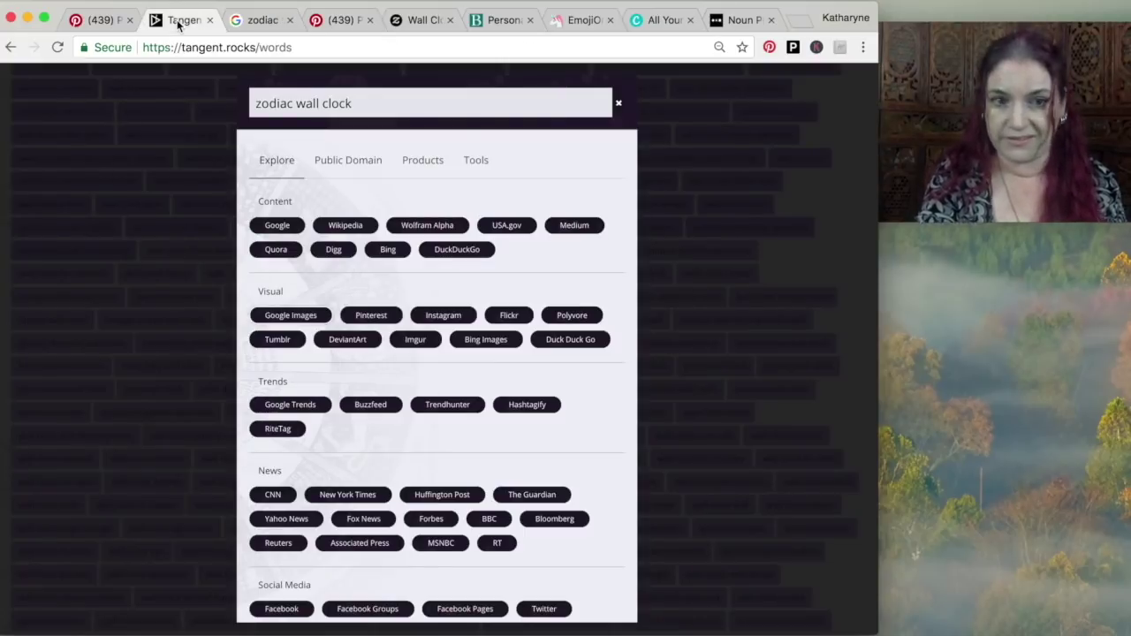
Pick 'wall clock jewish' from the keyword list and browse its Google Images results.
left_click(619, 103)
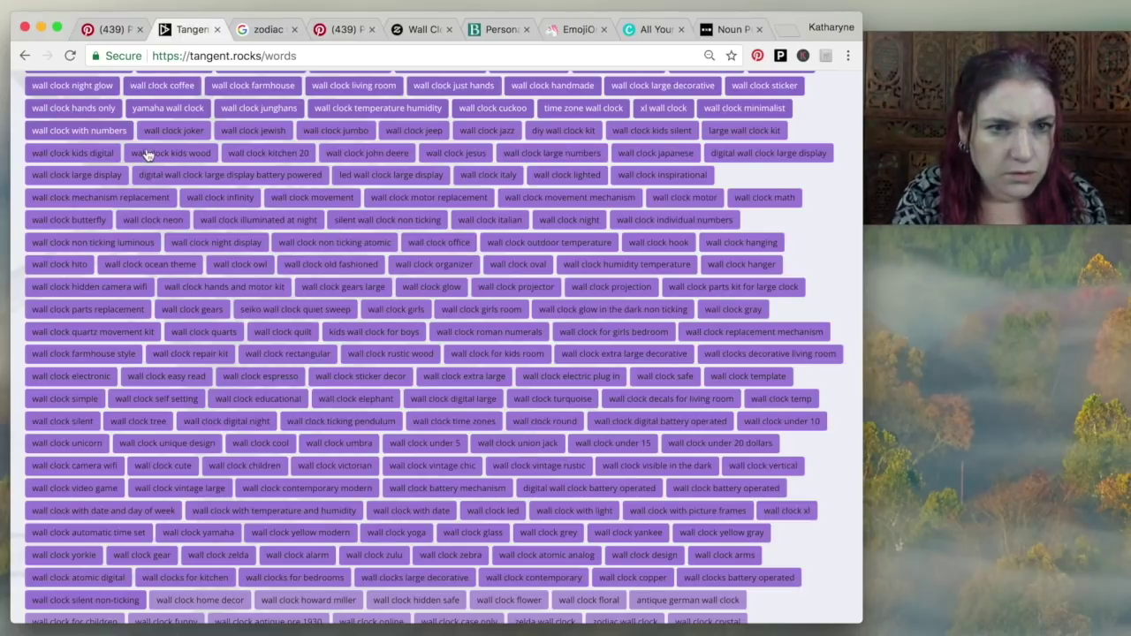
left_click(254, 133)
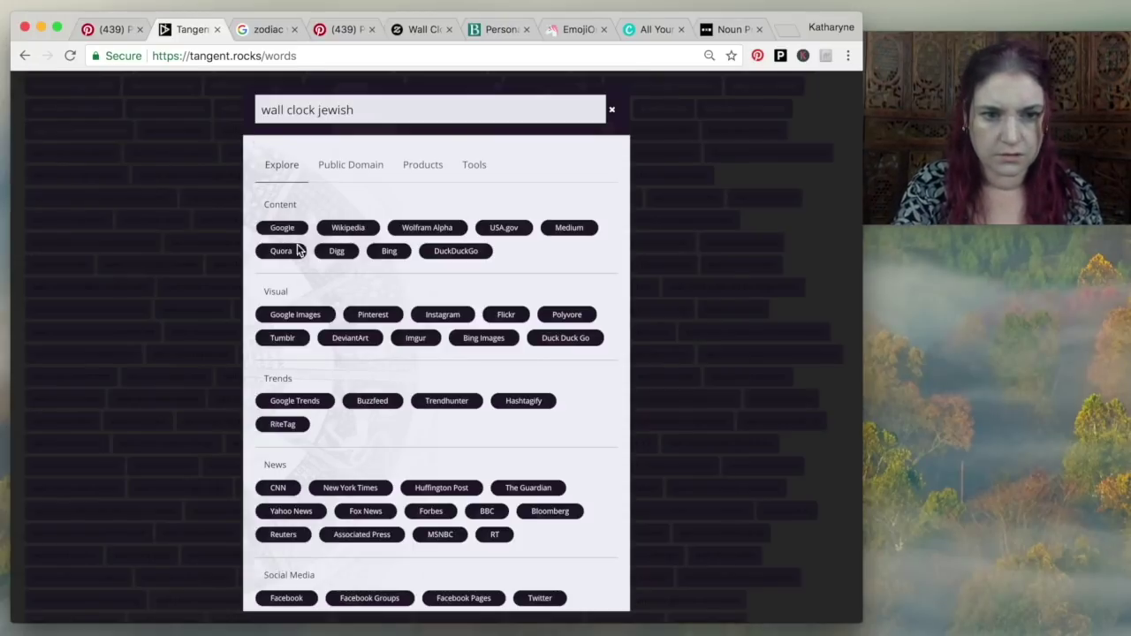
left_click(298, 314)
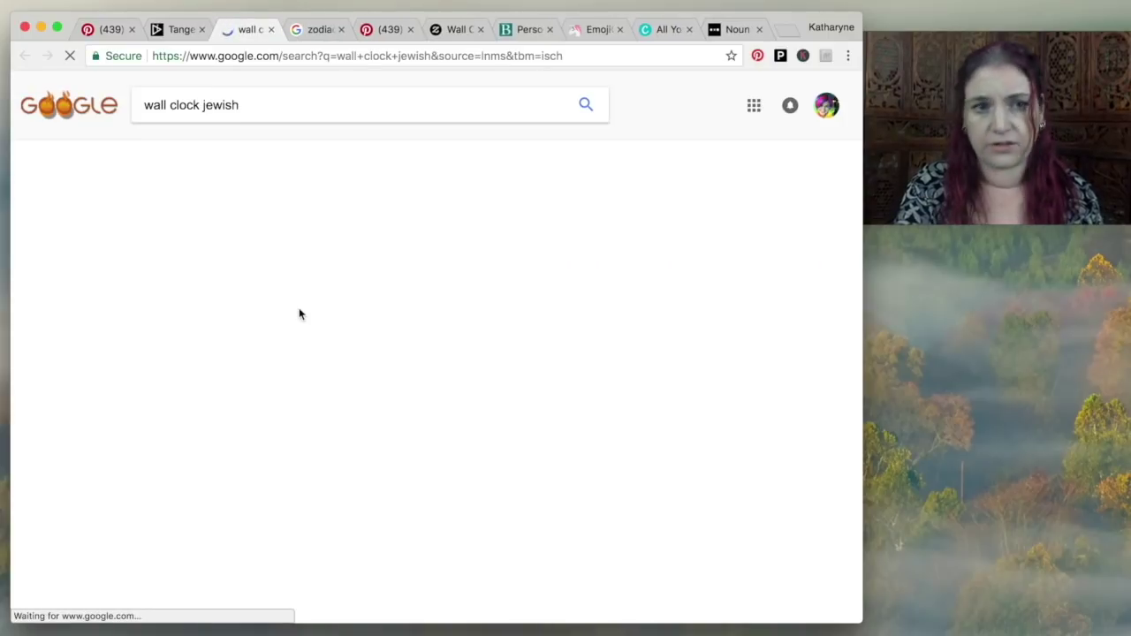
scroll(313, 257, "down", 3)
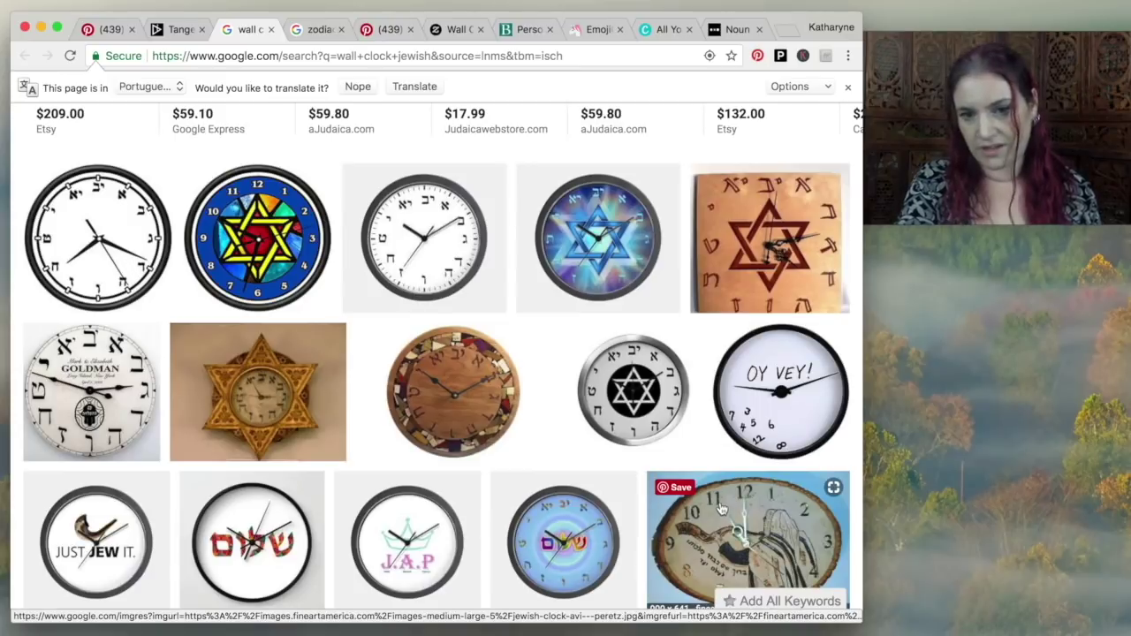
scroll(313, 495, "down", 3)
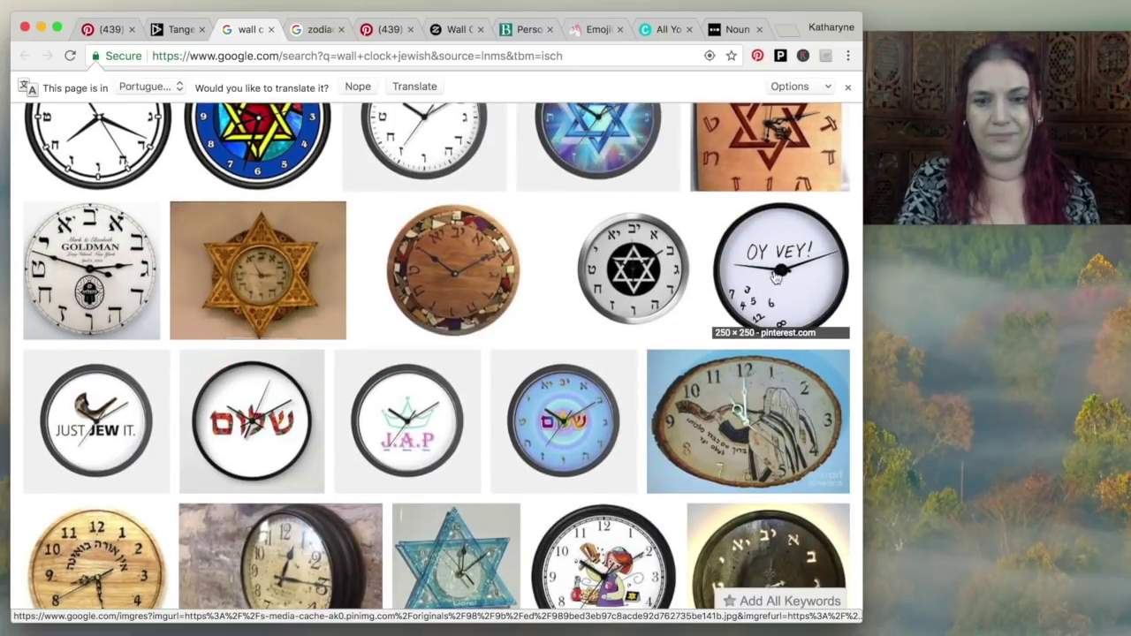
scroll(776, 283, "up", 10)
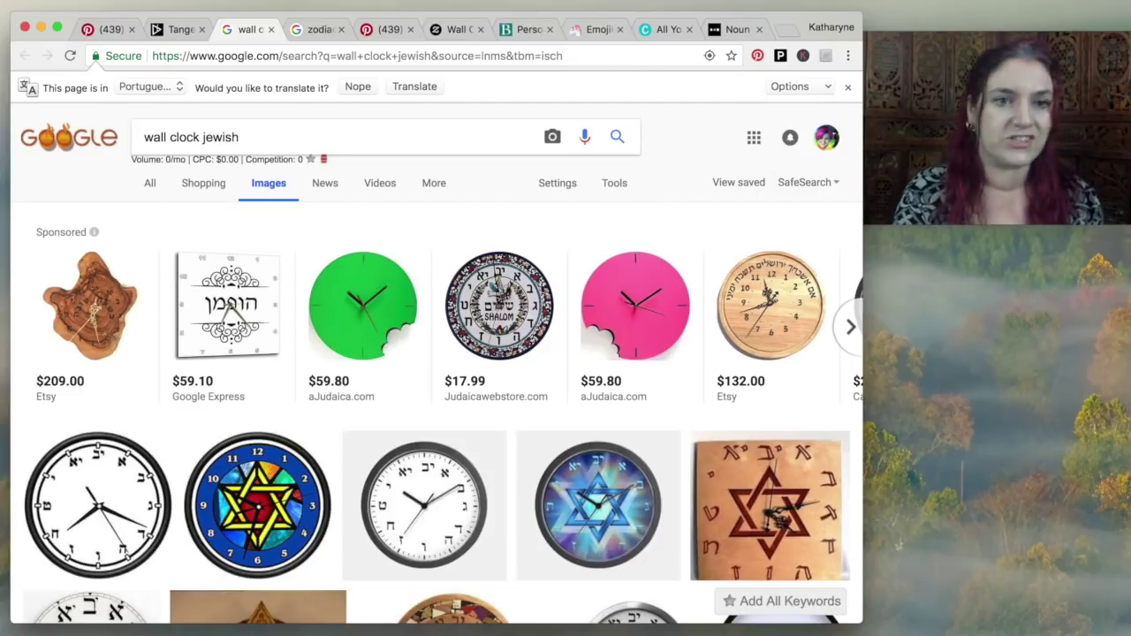
Look over Zazzle's blank Create Your Own Wall Clock listings.
left_click(455, 30)
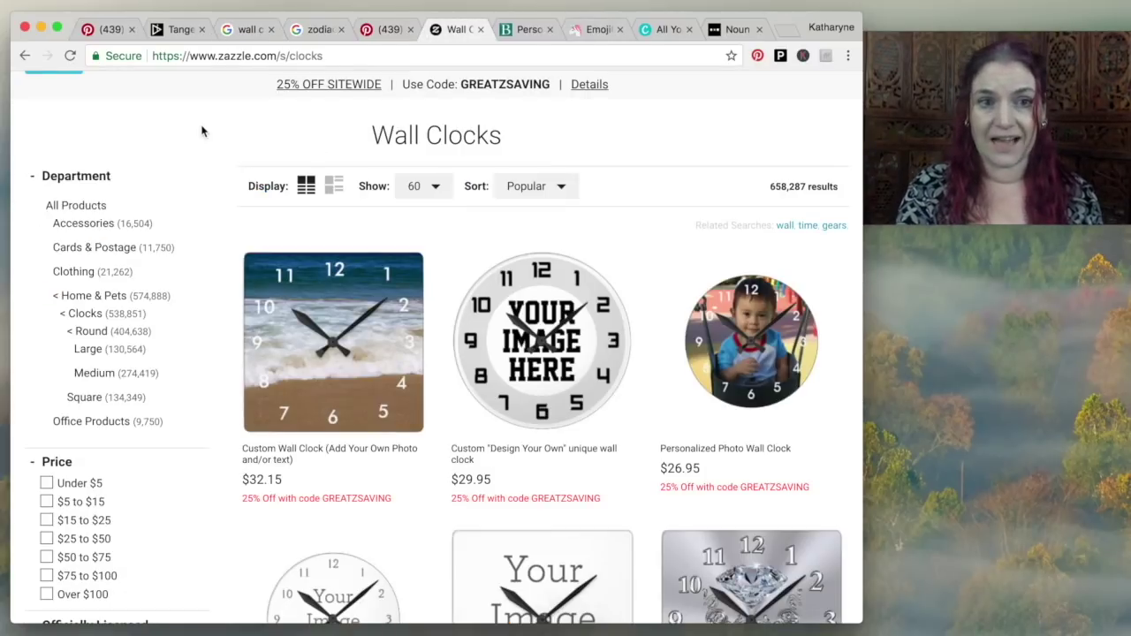
scroll(202, 131, "down", 2)
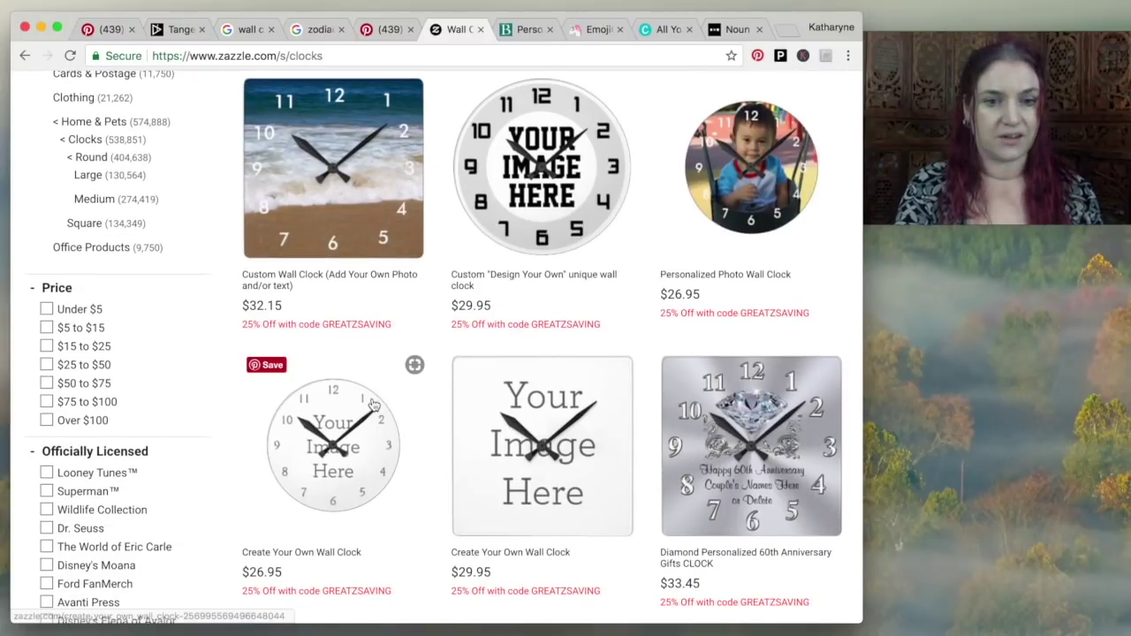
mouse_move(291, 464)
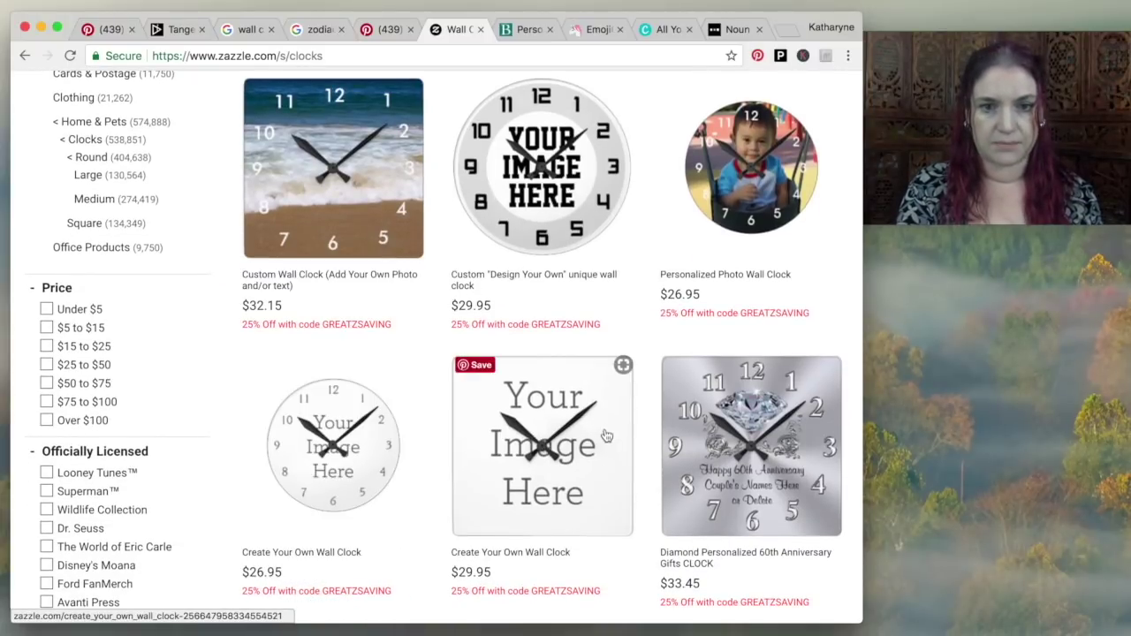
mouse_move(584, 466)
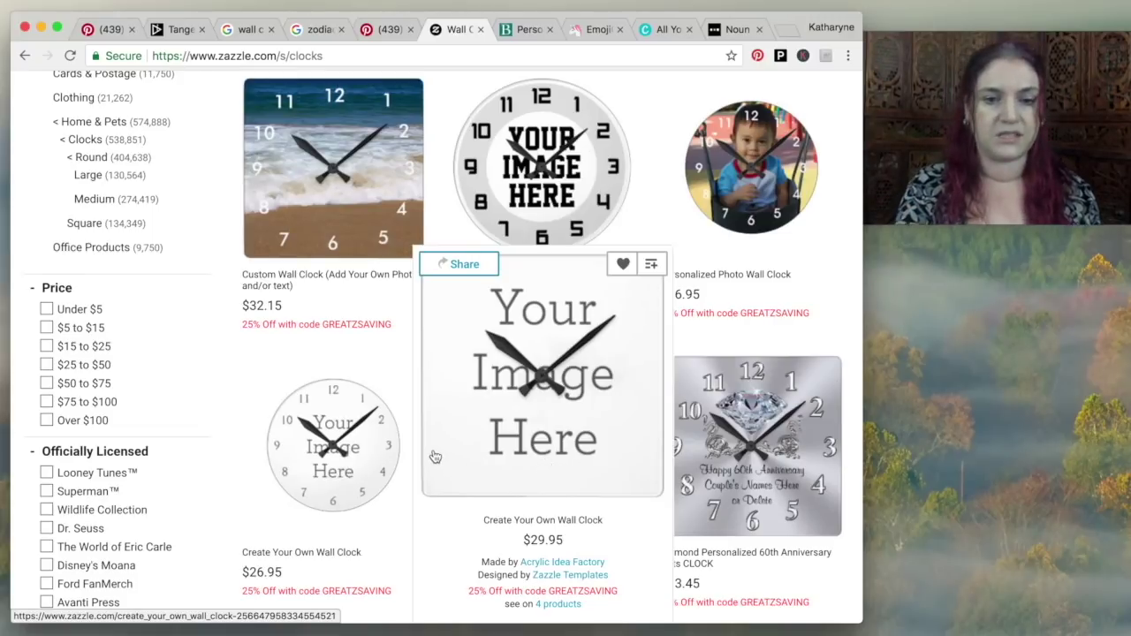
mouse_move(382, 390)
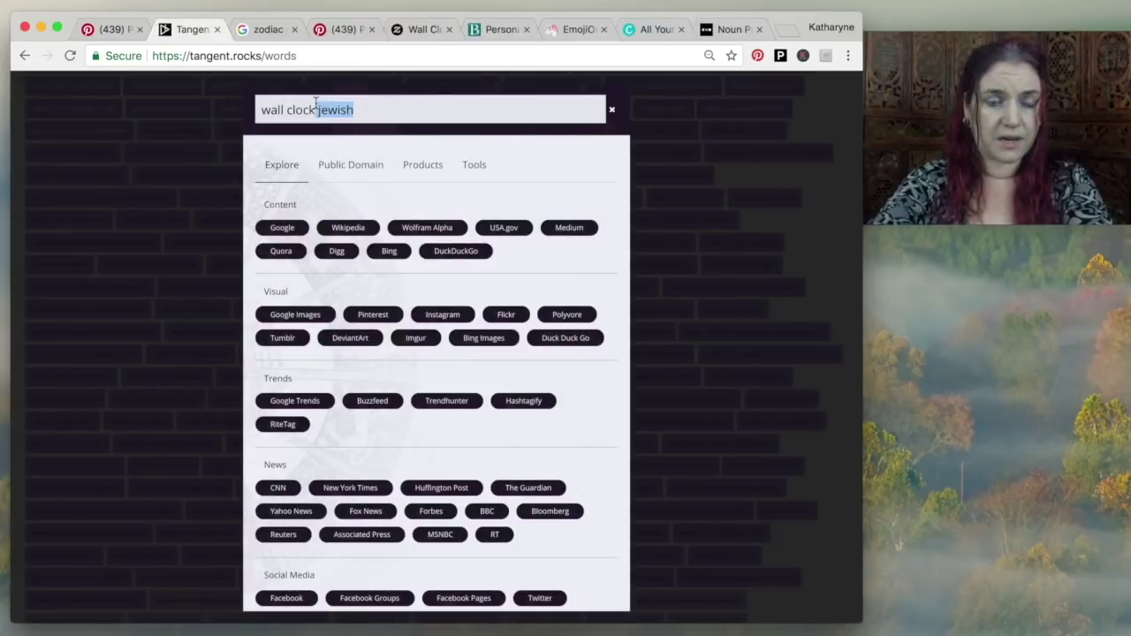
Cut the keyword back to 'wall clock' and send it to Amazon.
key("BackSpace")
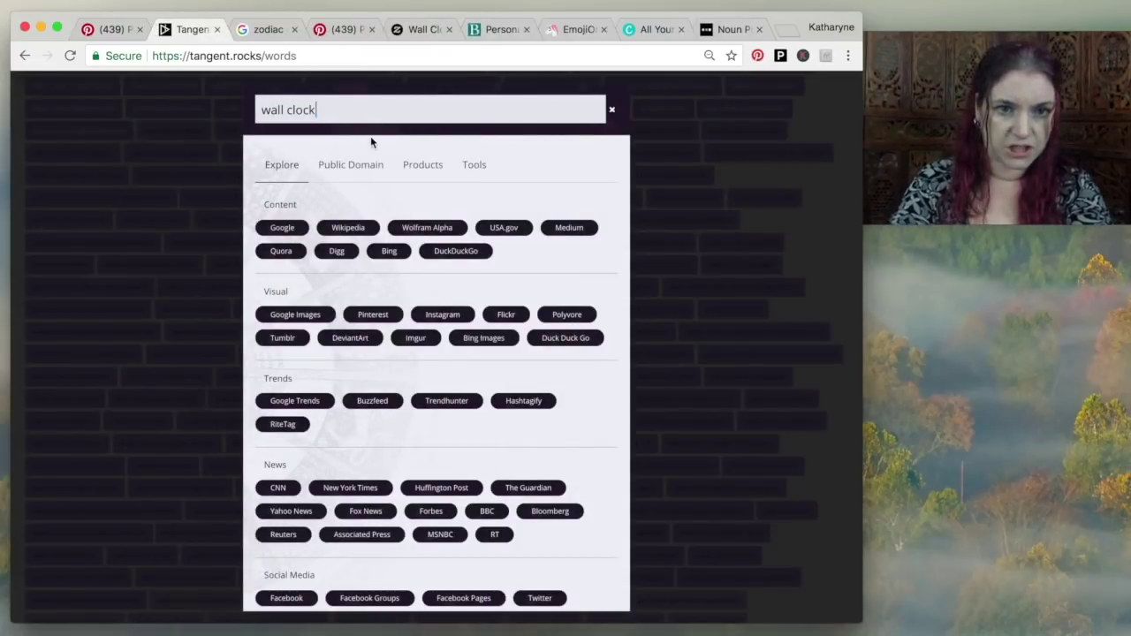
left_click(397, 175)
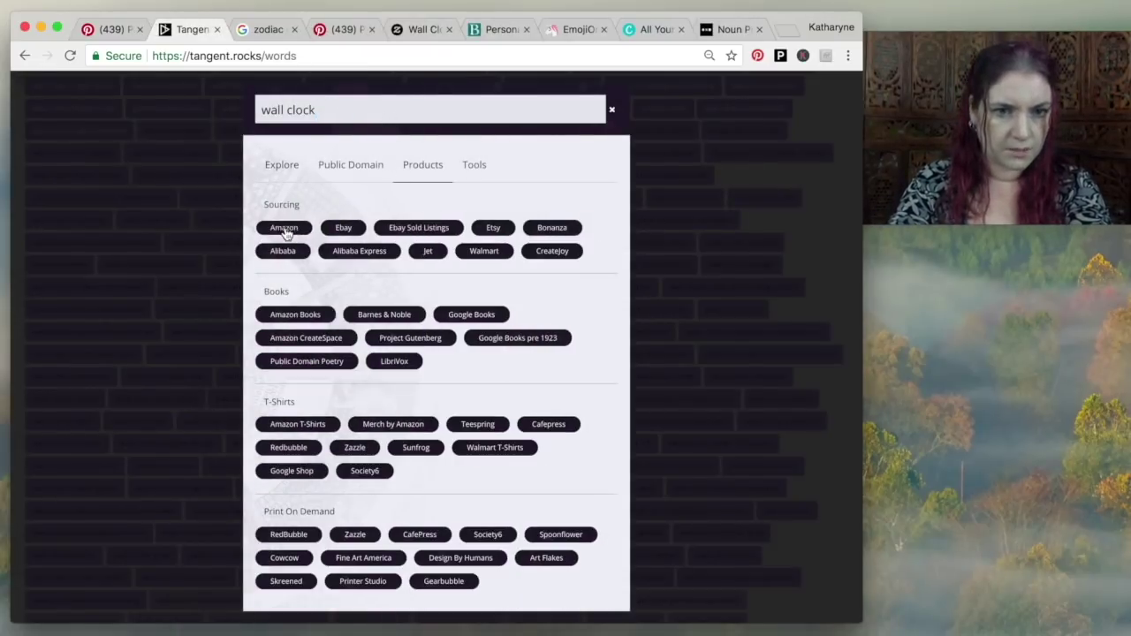
left_click(285, 228)
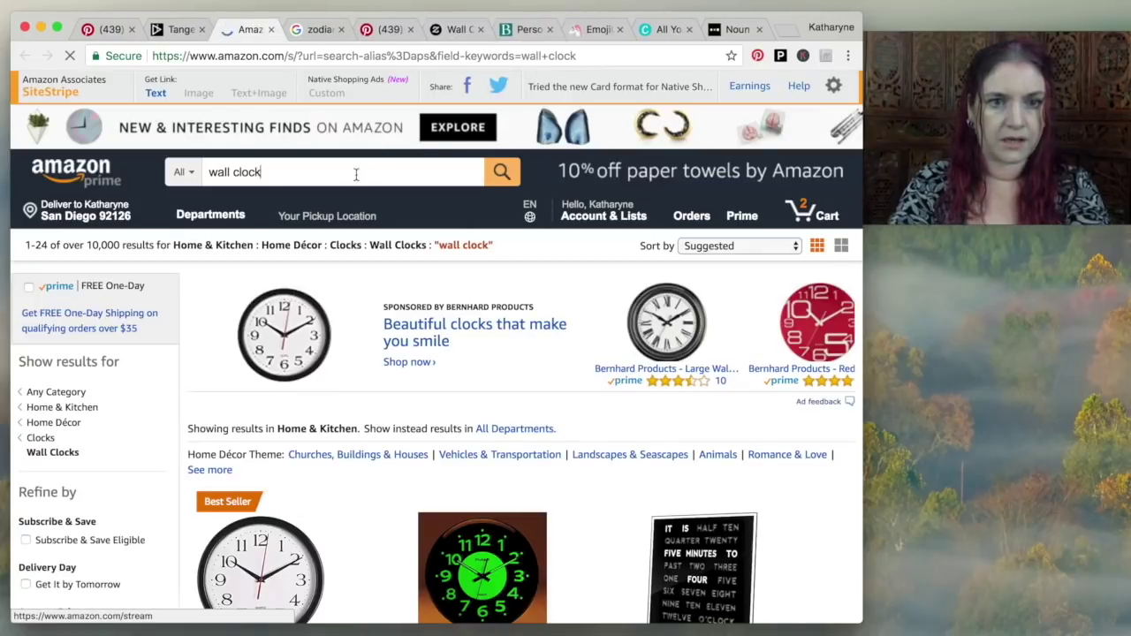
Search Amazon for 'wall clock custom' and scroll through the personalised clock results.
left_click(353, 174)
type("custom")
key("Return")
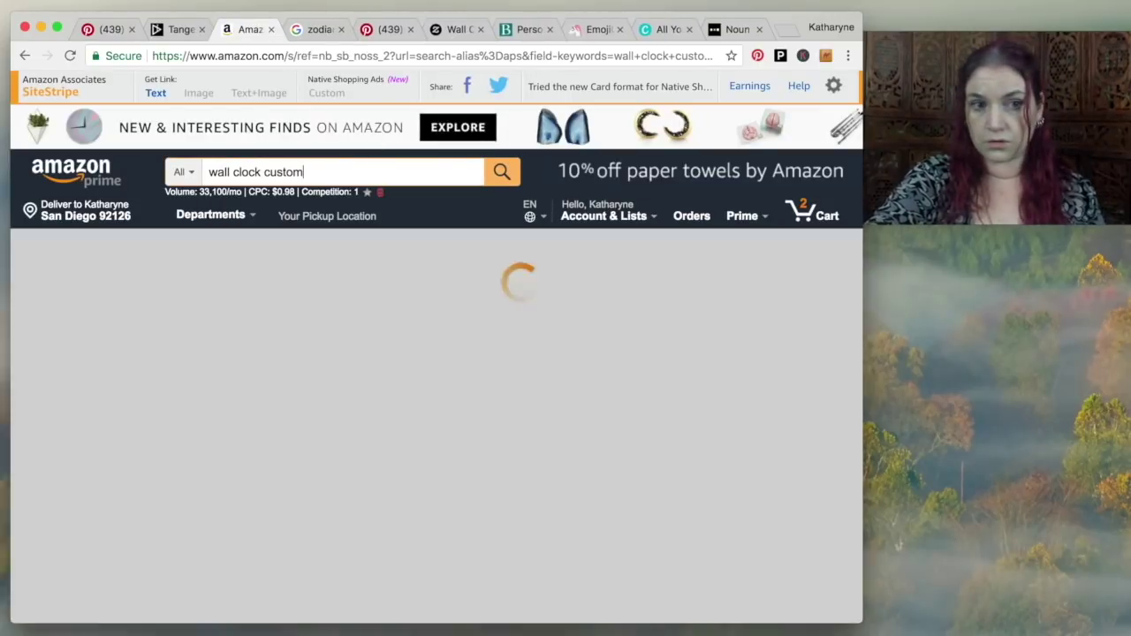
scroll(448, 321, "down", 1)
scroll(448, 321, "down", 10)
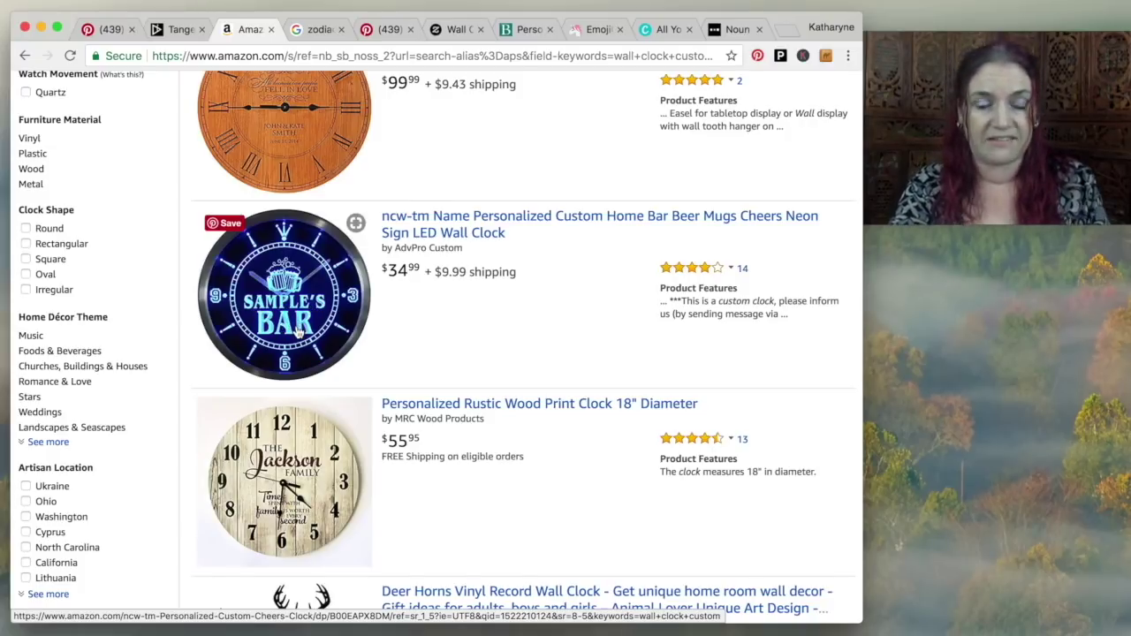
scroll(299, 331, "down", 3)
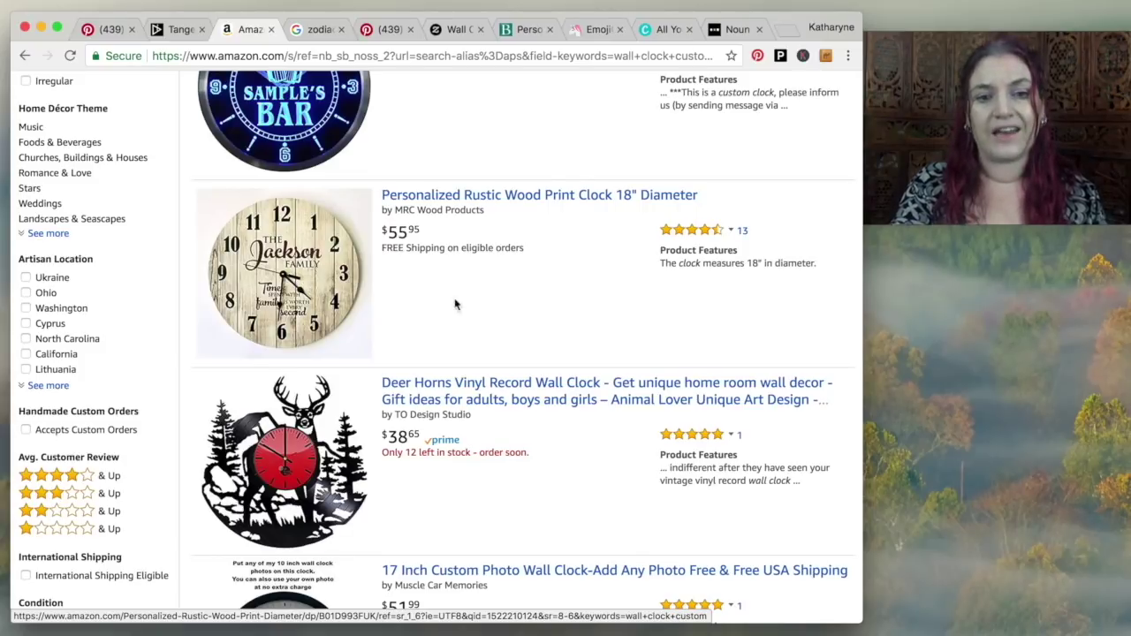
scroll(428, 246, "up", 1)
scroll(427, 247, "up", 2)
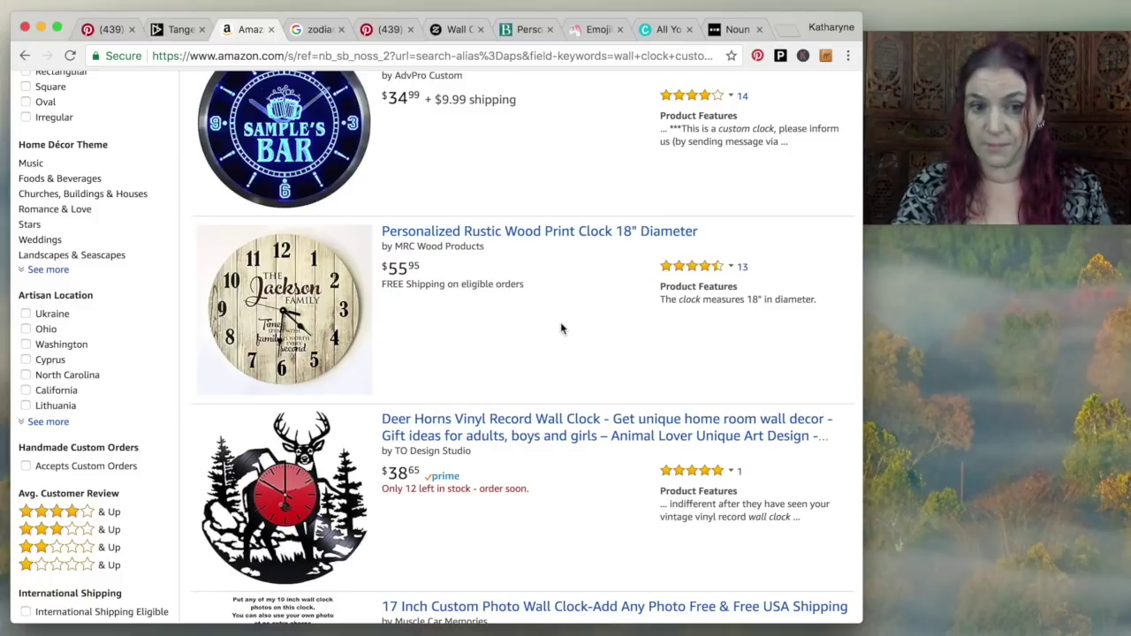
scroll(560, 324, "up", 3)
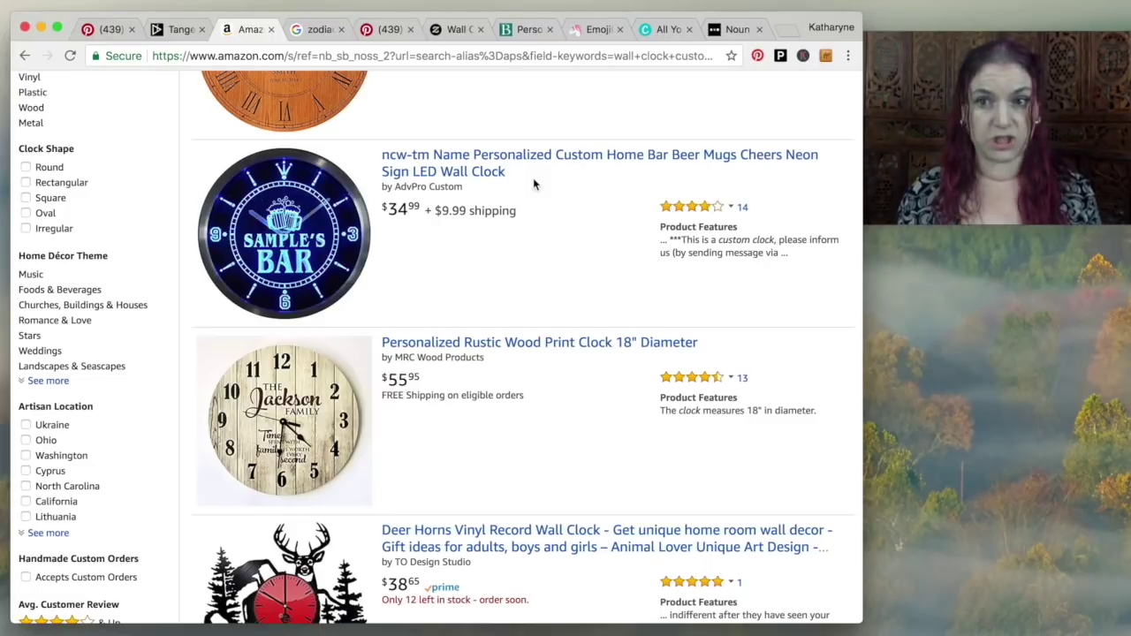
Review the Branders custom-logo wall clock grid, priced from $10.75.
left_click(523, 29)
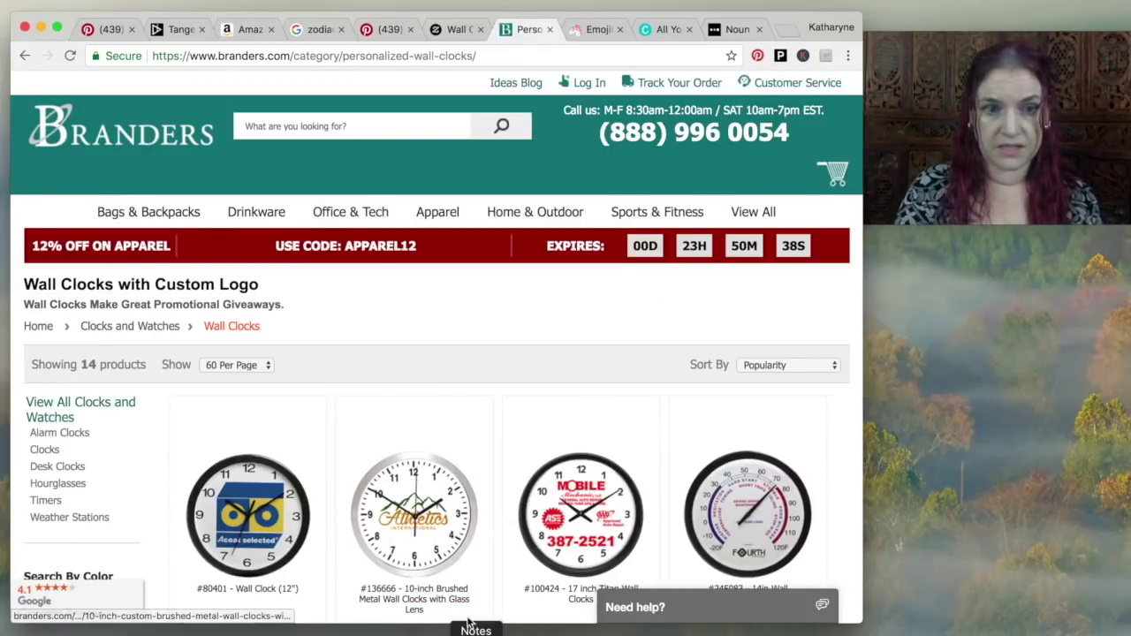
scroll(428, 528, "down", 5)
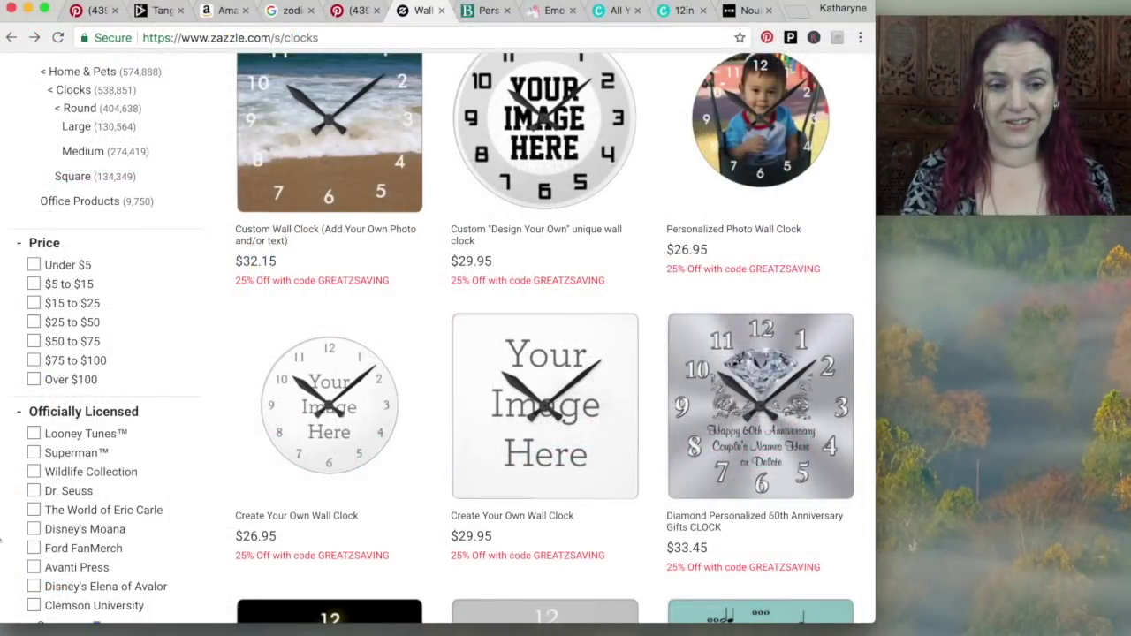
Open Zazzle's Round (Medium) Create Your Own Wall Clock page, priced $26.95.
mouse_move(281, 522)
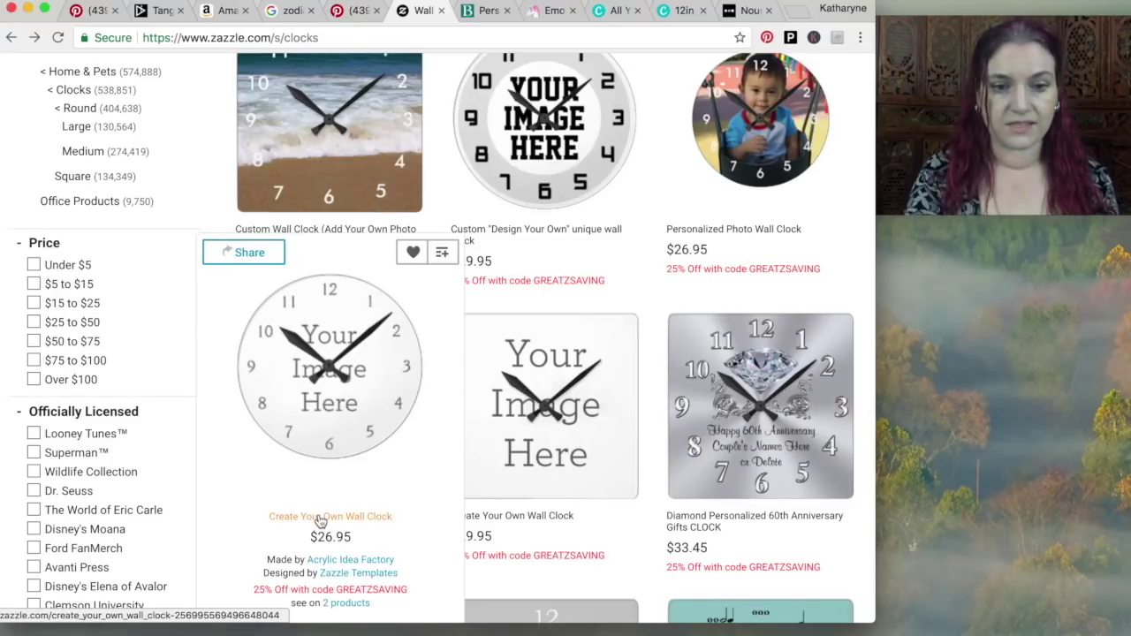
left_click(320, 521)
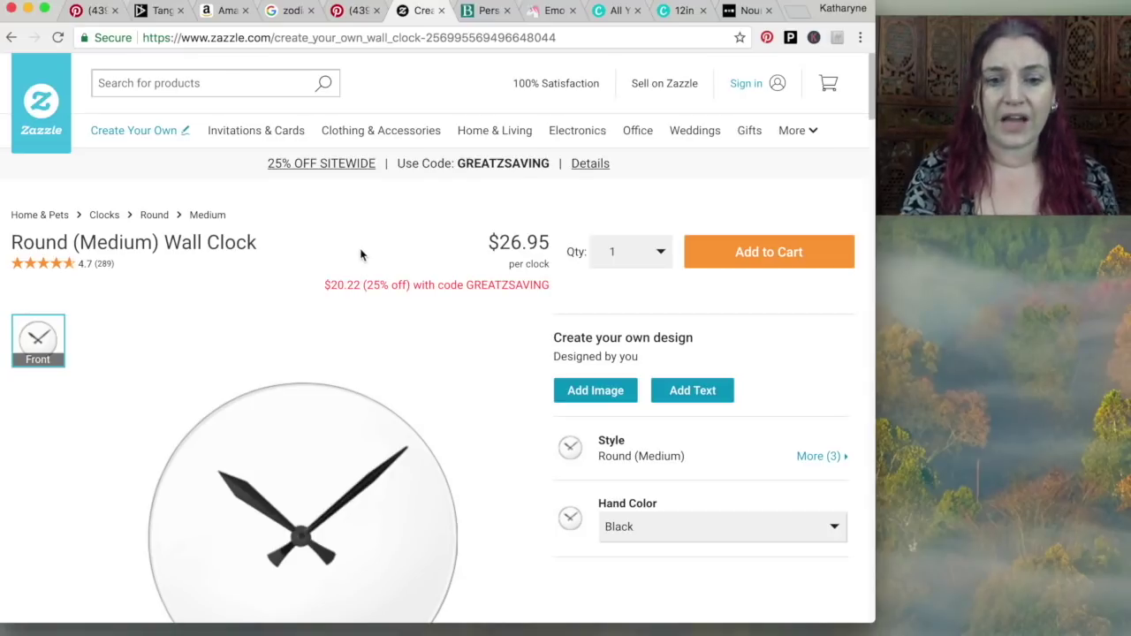
Upload the California clock-face PNG from Downloads onto the Zazzle clock, then preview it.
left_click(595, 391)
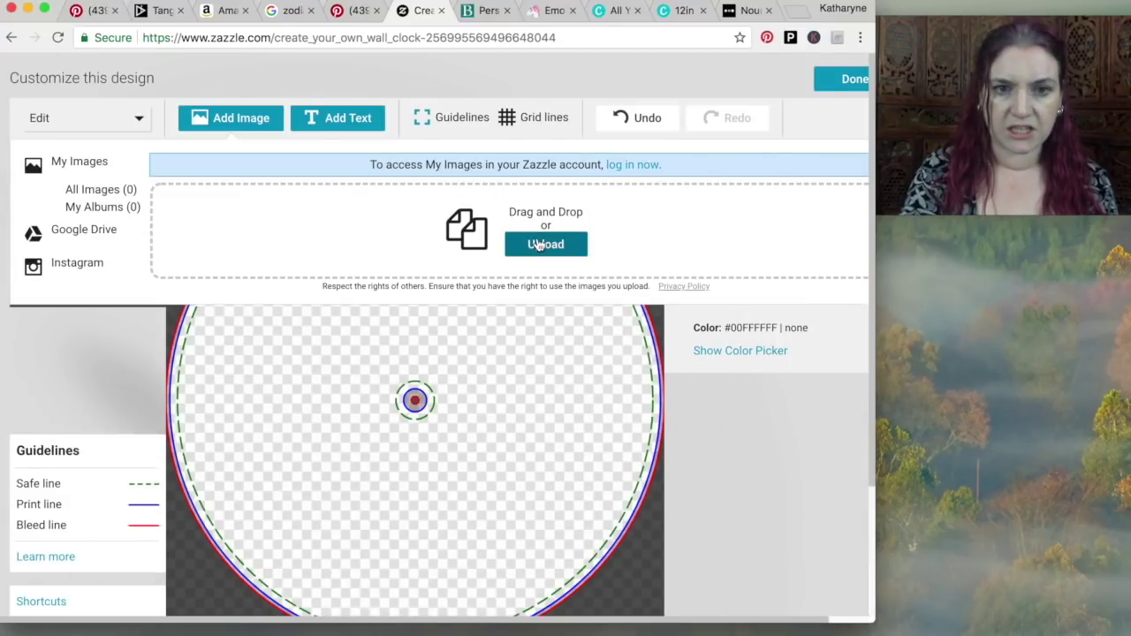
left_click(539, 246)
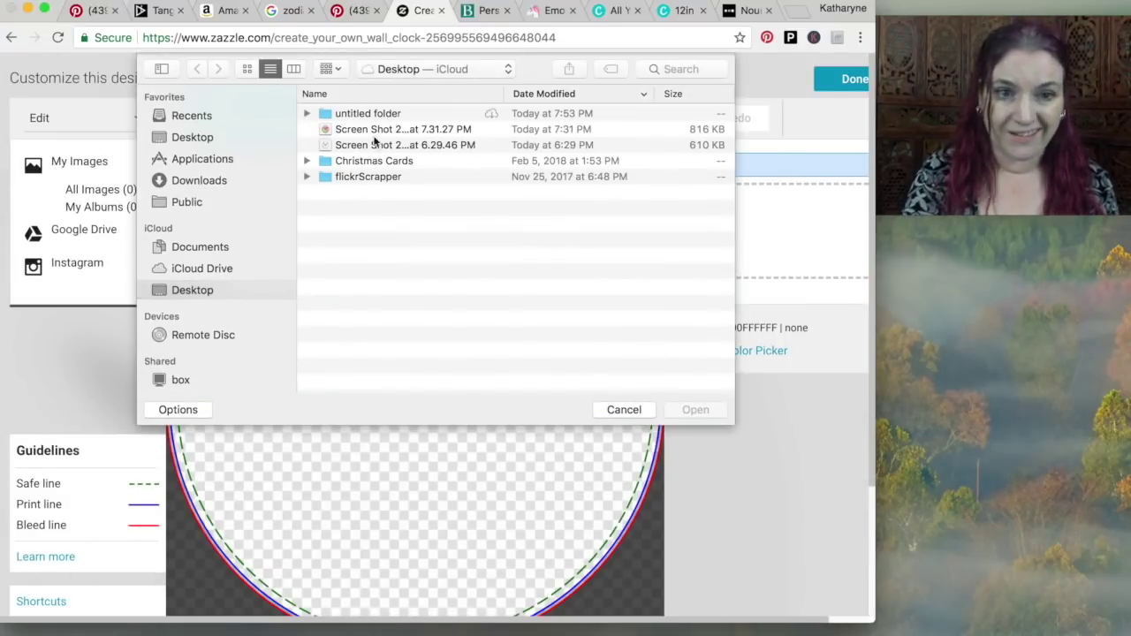
left_click(193, 183)
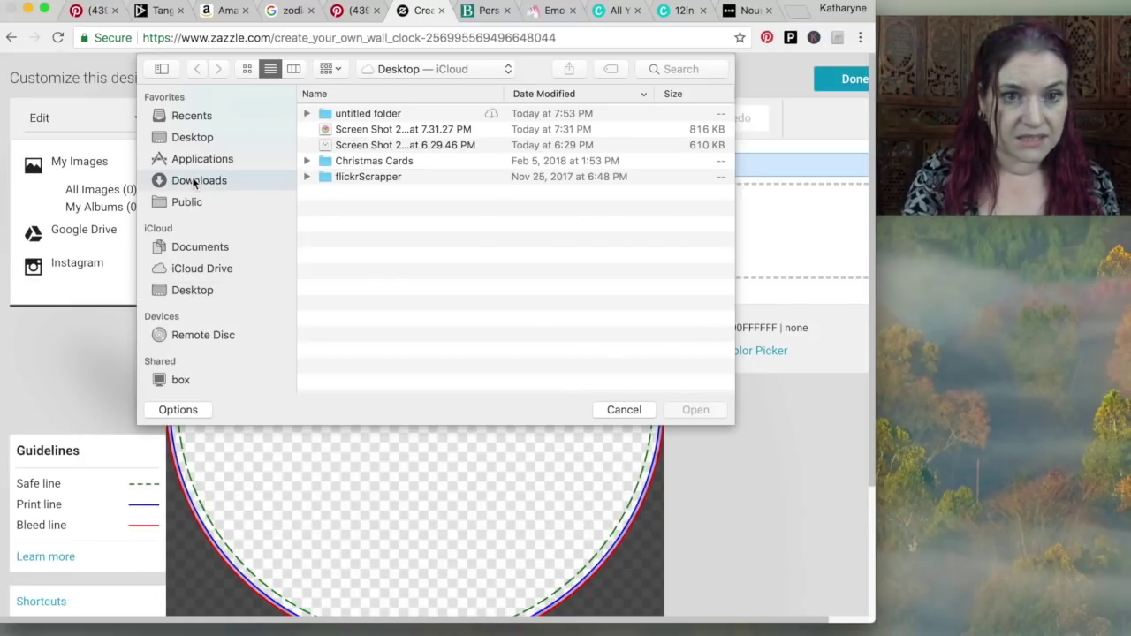
double_click(362, 113)
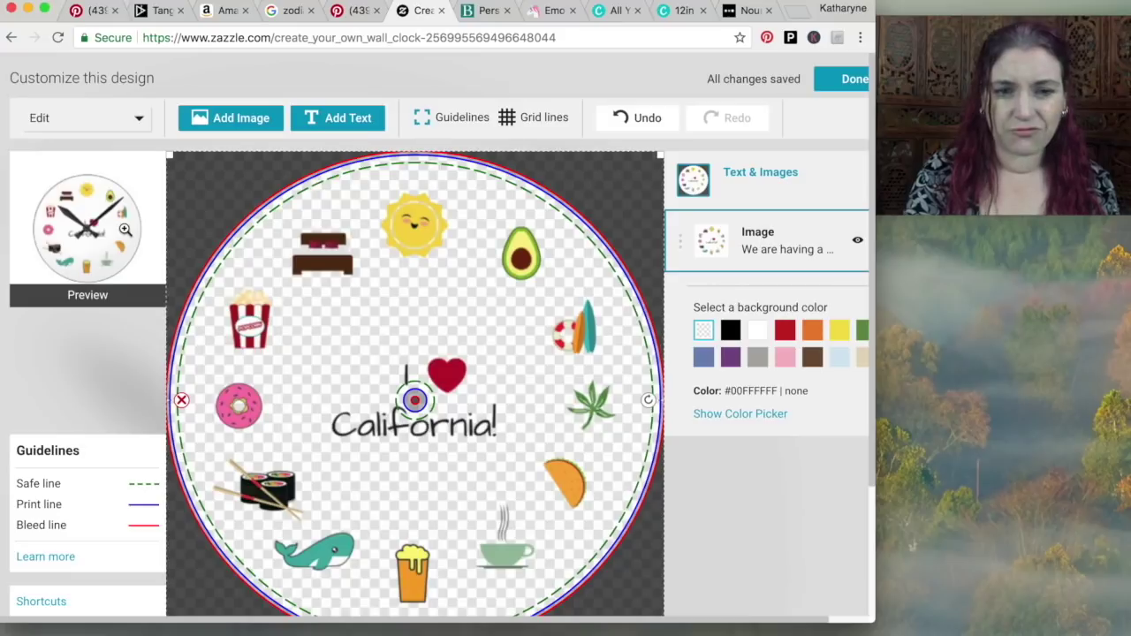
left_click(103, 298)
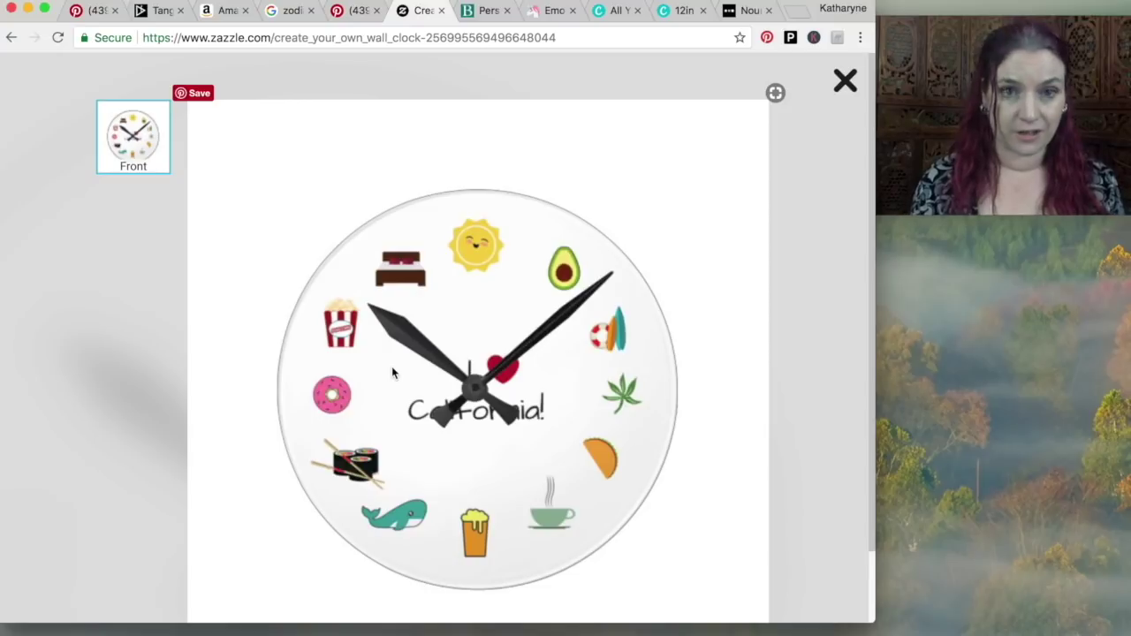
Glance at Canva, then close Zazzle's full-size preview to resume editing the California clock.
left_click(617, 11)
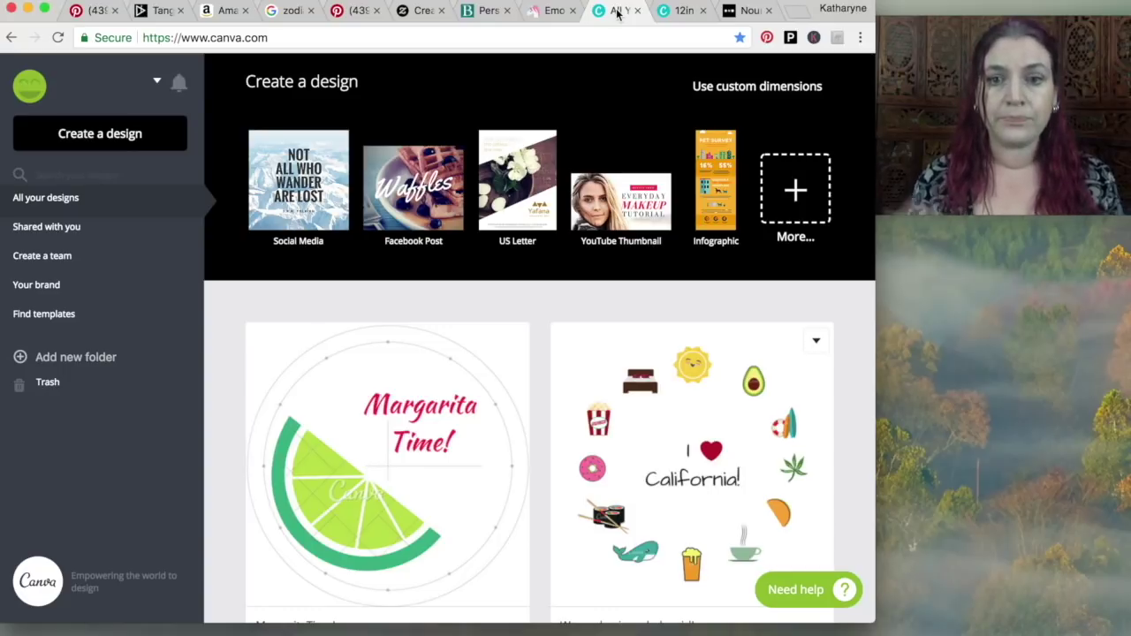
left_click(416, 10)
left_click(845, 83)
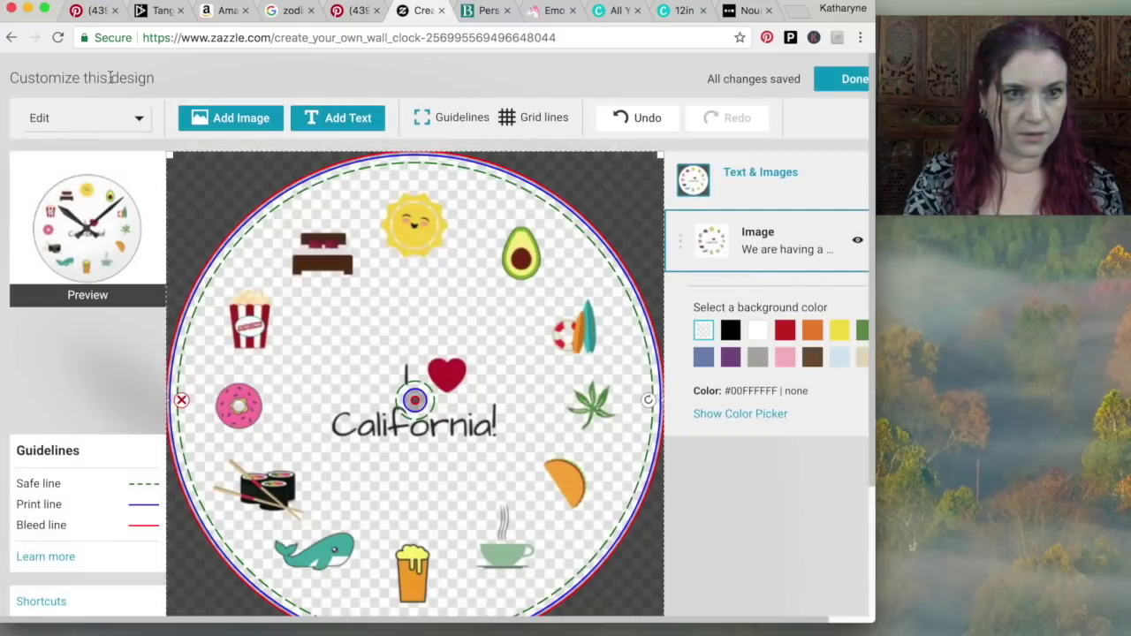
Go back to the clock search results and reopen the round Create Your Own Wall Clock.
left_click(11, 37)
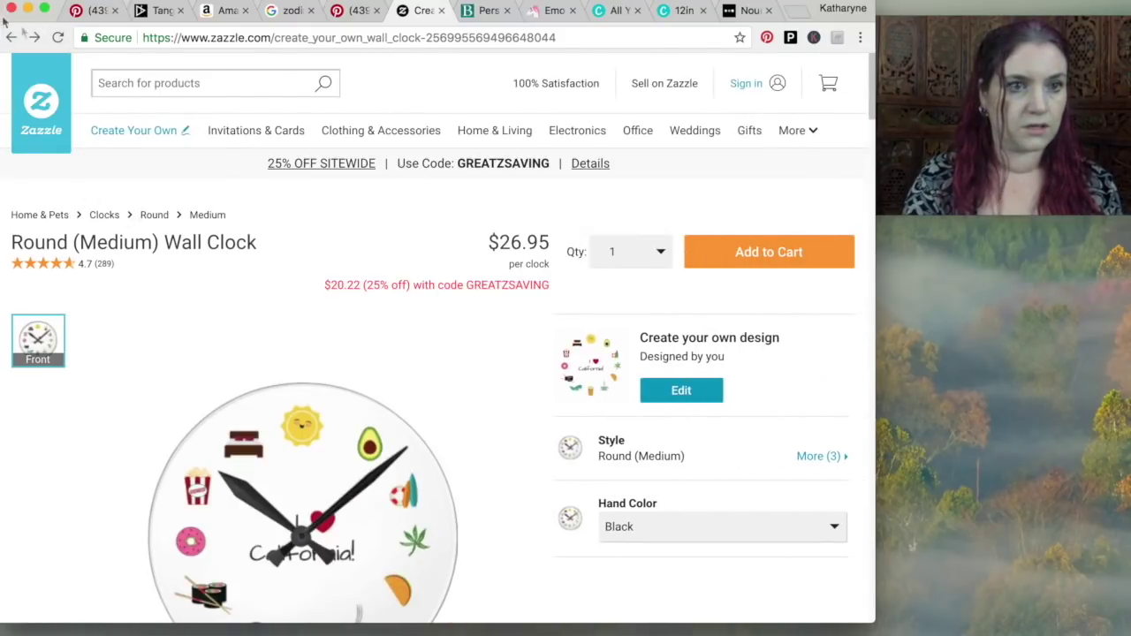
left_click(12, 37)
left_click(332, 431)
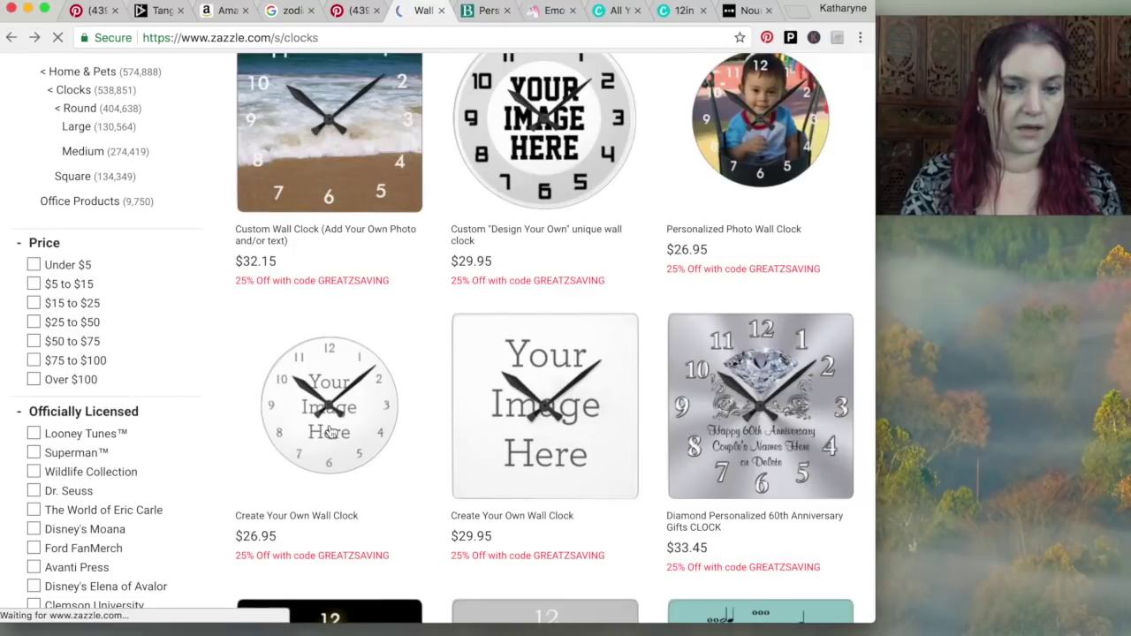
Read the About This Product size details, then switch to Canva's All your designs page.
scroll(387, 304, "down", 3)
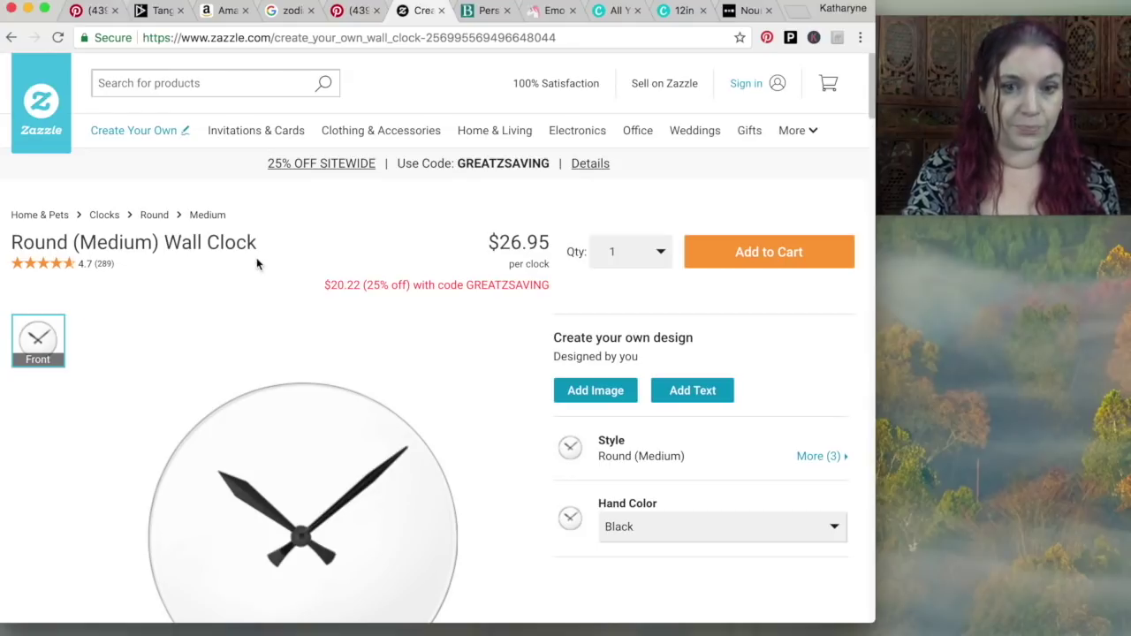
scroll(63, 261, "down", 8)
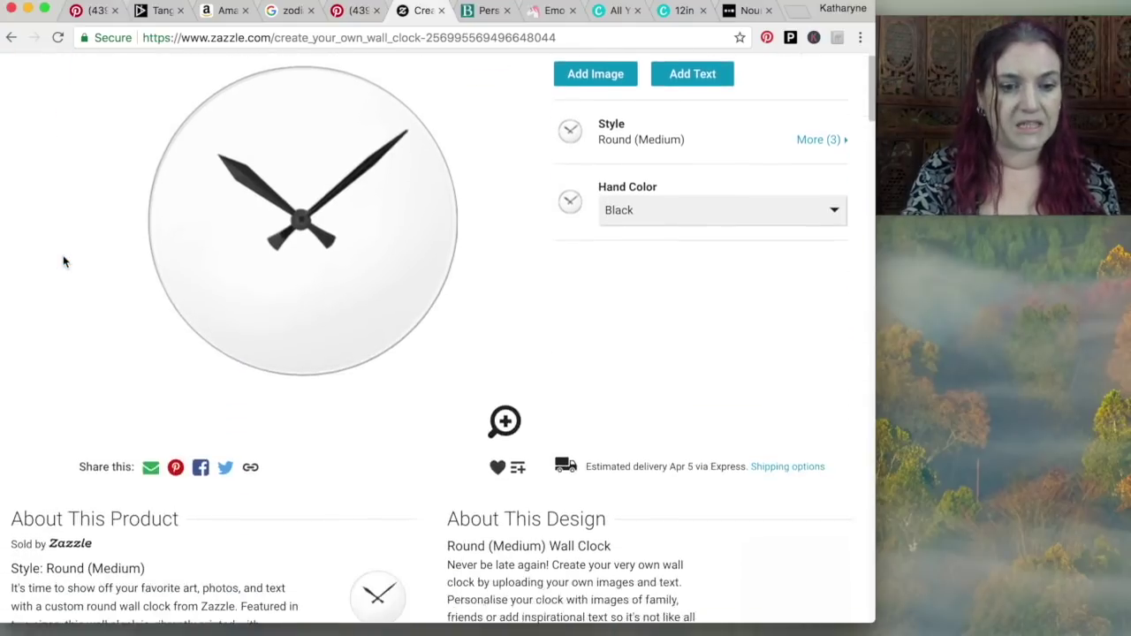
scroll(63, 261, "down", 5)
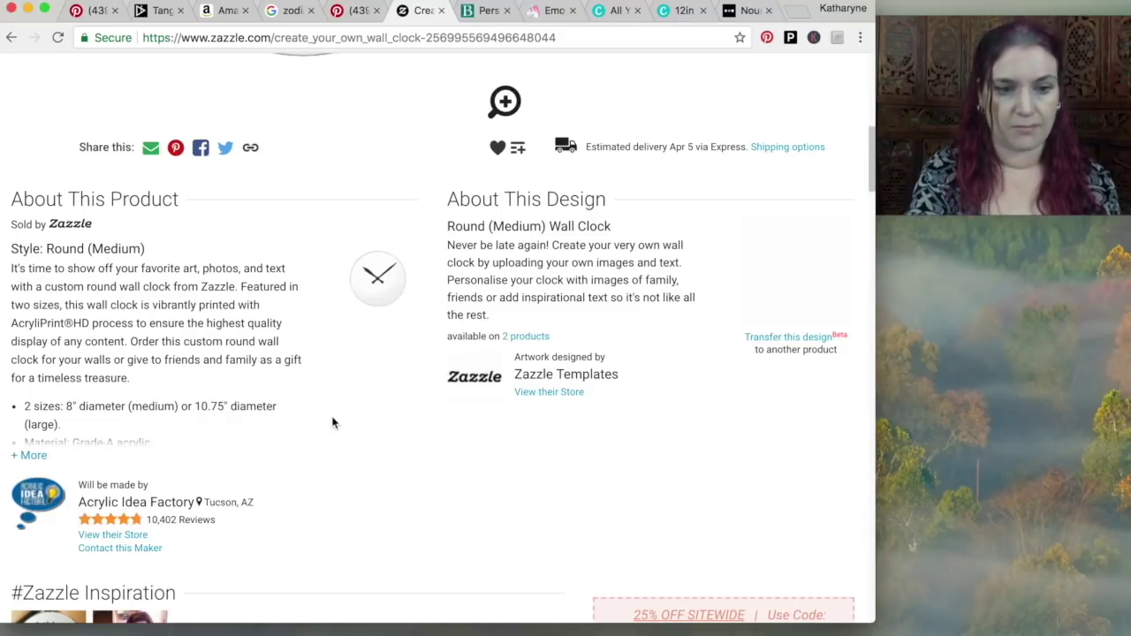
scroll(267, 334, "up", 3)
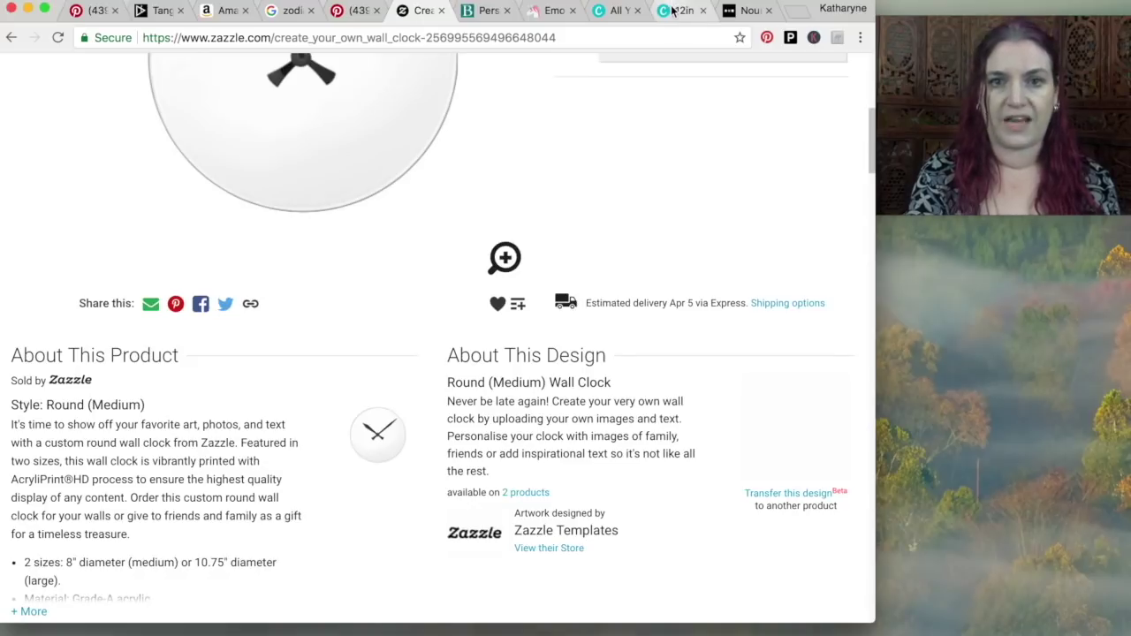
left_click(622, 10)
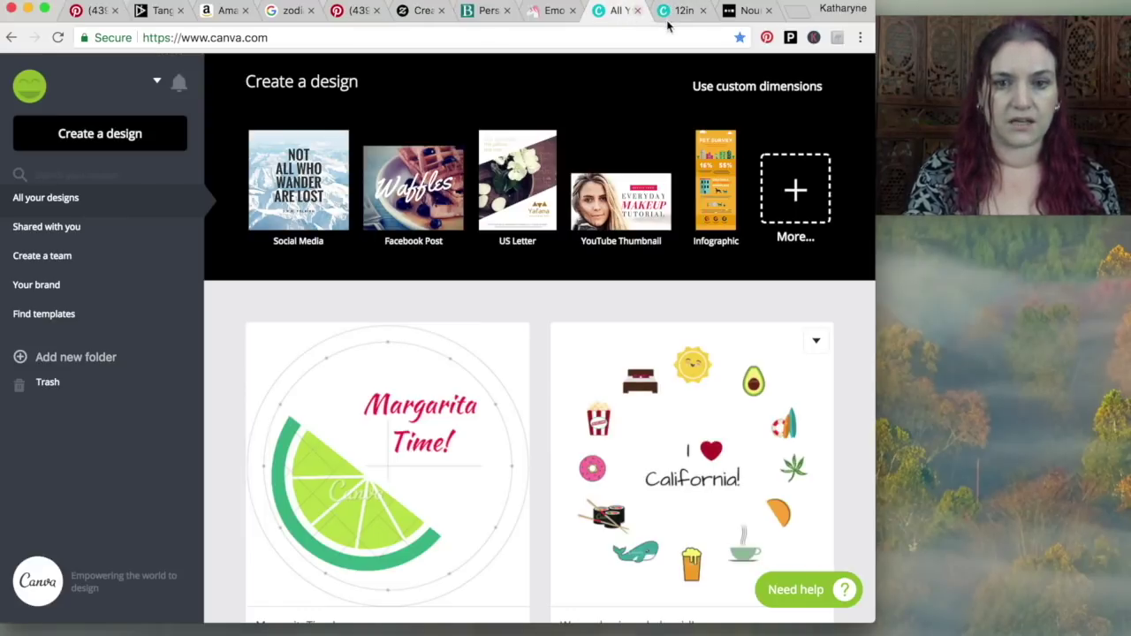
Create a new custom-size Canva design of 2400 × 2400 px.
left_click(750, 86)
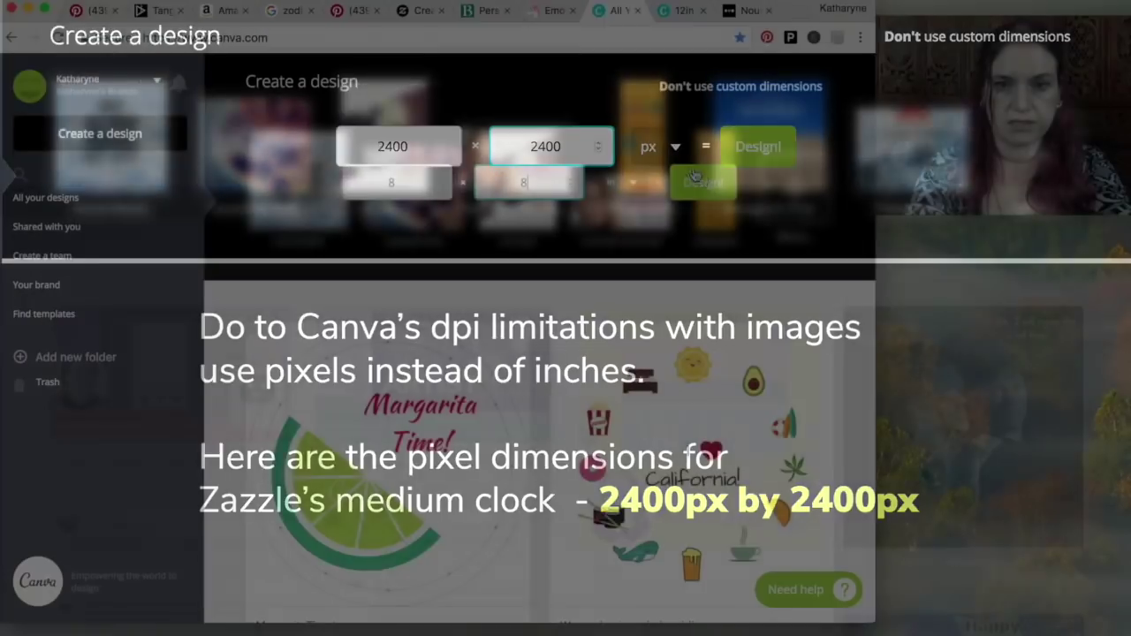
left_click(759, 146)
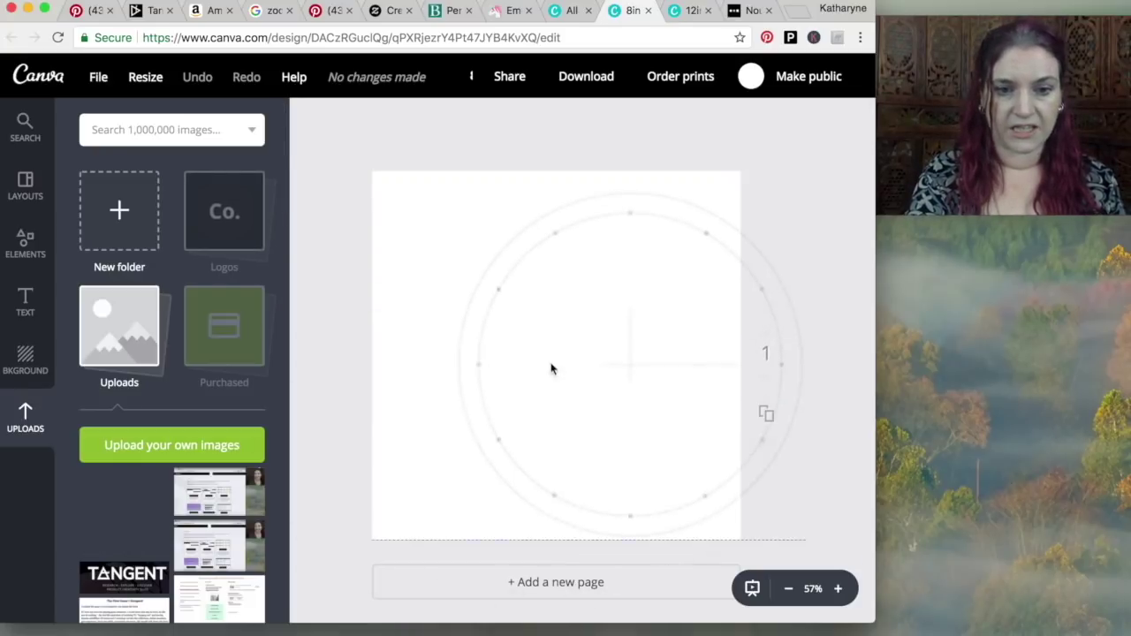
Drop the uploaded clock-face outline on the page and stretch its corners to fill the square.
left_click_drag(492, 384, 475, 402)
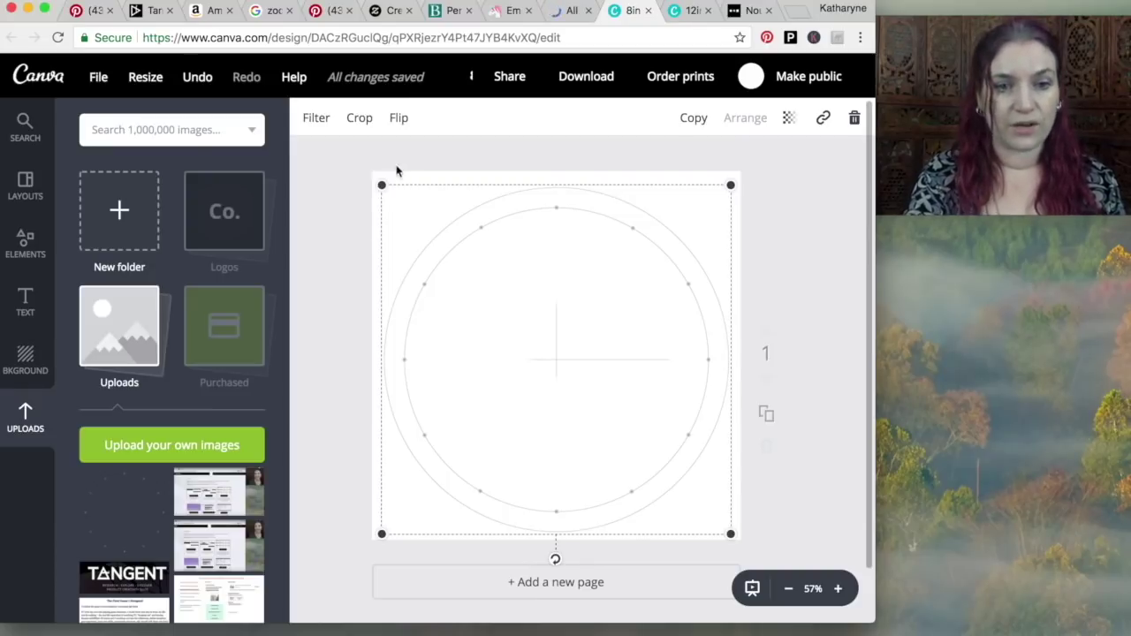
left_click_drag(382, 182, 374, 168)
left_click_drag(730, 534, 740, 536)
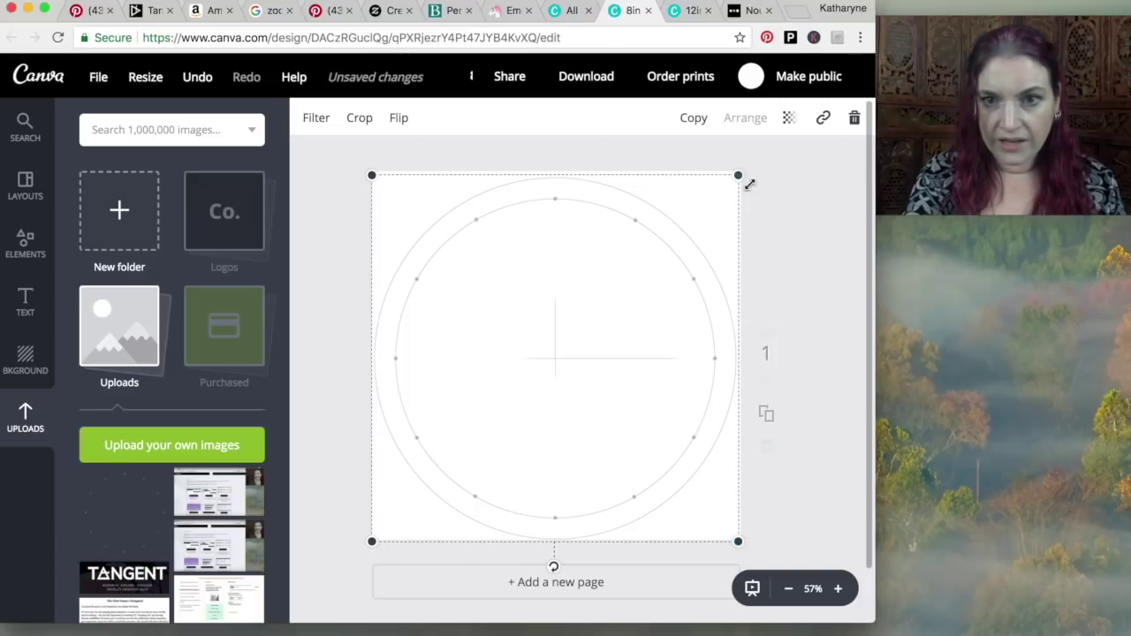
left_click_drag(740, 174, 743, 169)
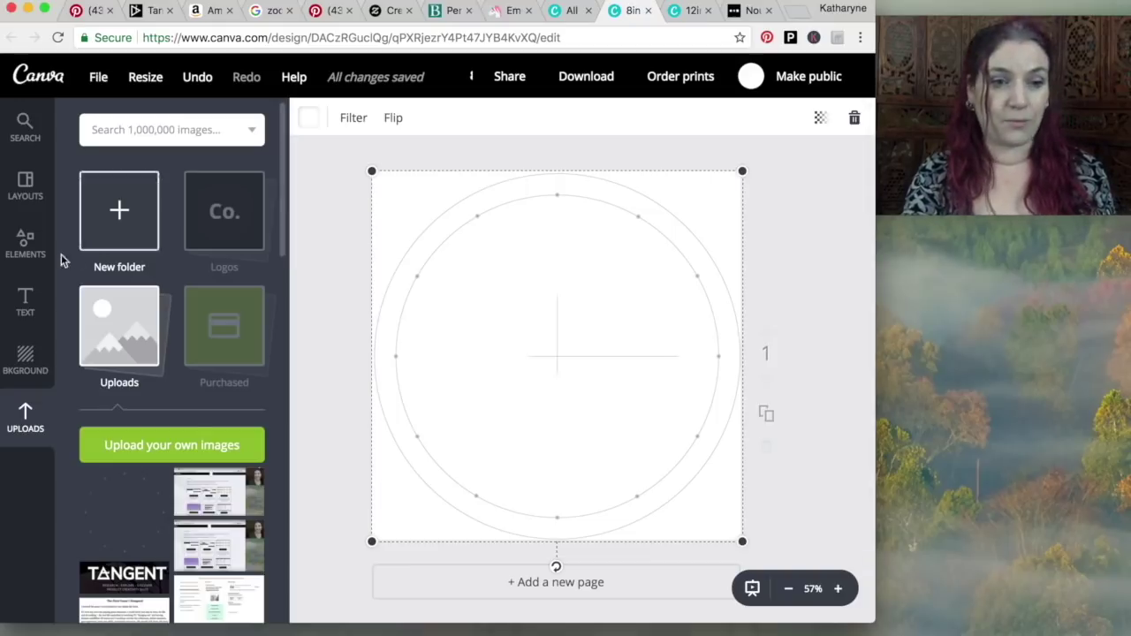
left_click(32, 246)
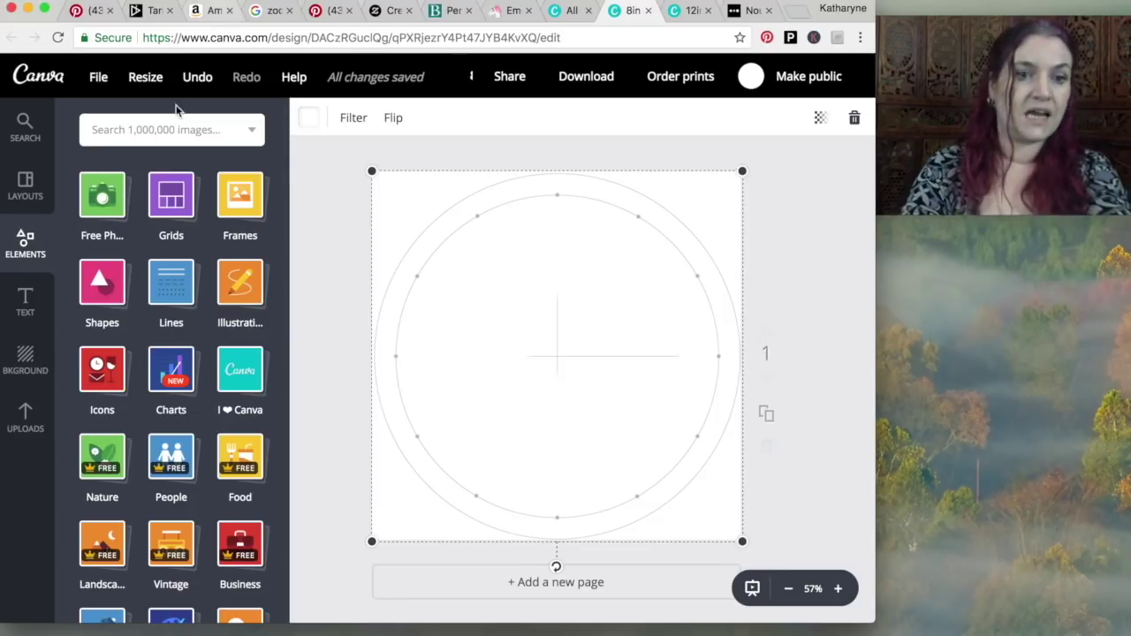
Search elements for 'drink', filter to Illustrations, and view the free lemonade Drink illustration's details.
left_click(25, 187)
left_click(24, 130)
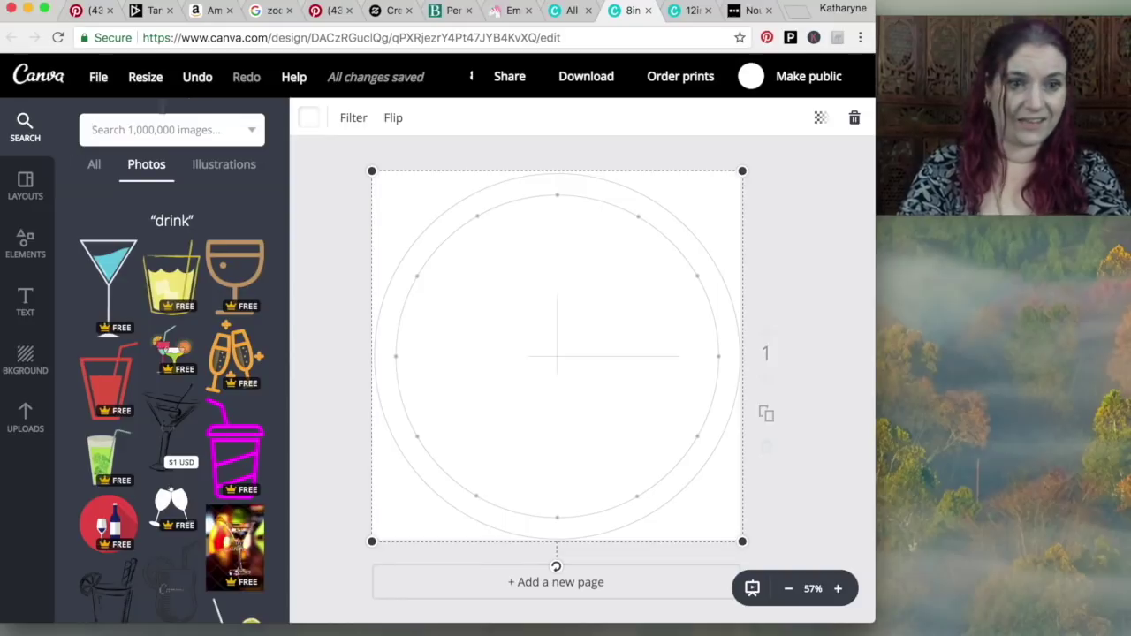
left_click(186, 130)
type("drink")
key("Return")
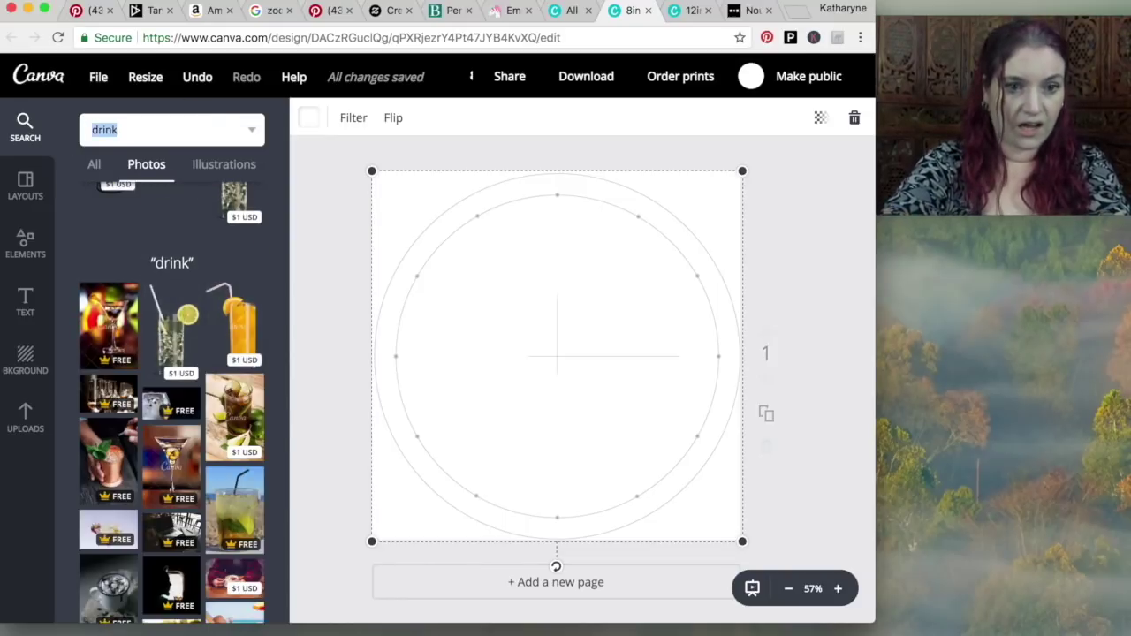
left_click(226, 179)
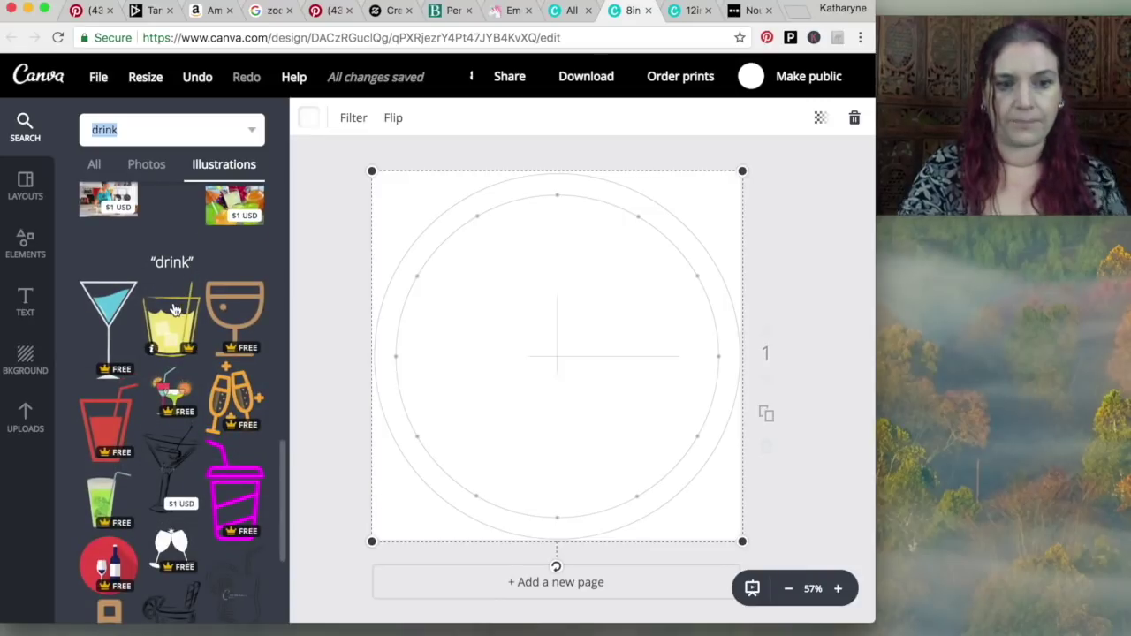
left_click(152, 350)
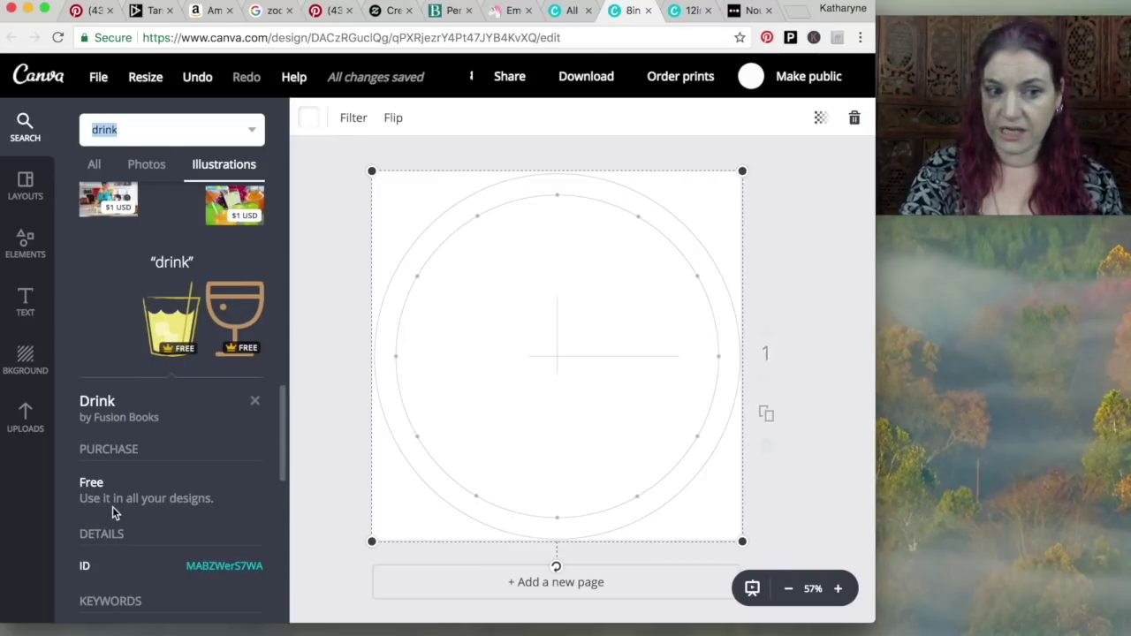
Add the lemonade Drink illustration, shrink it small and place it near 11 o'clock.
left_click_drag(176, 320, 558, 300)
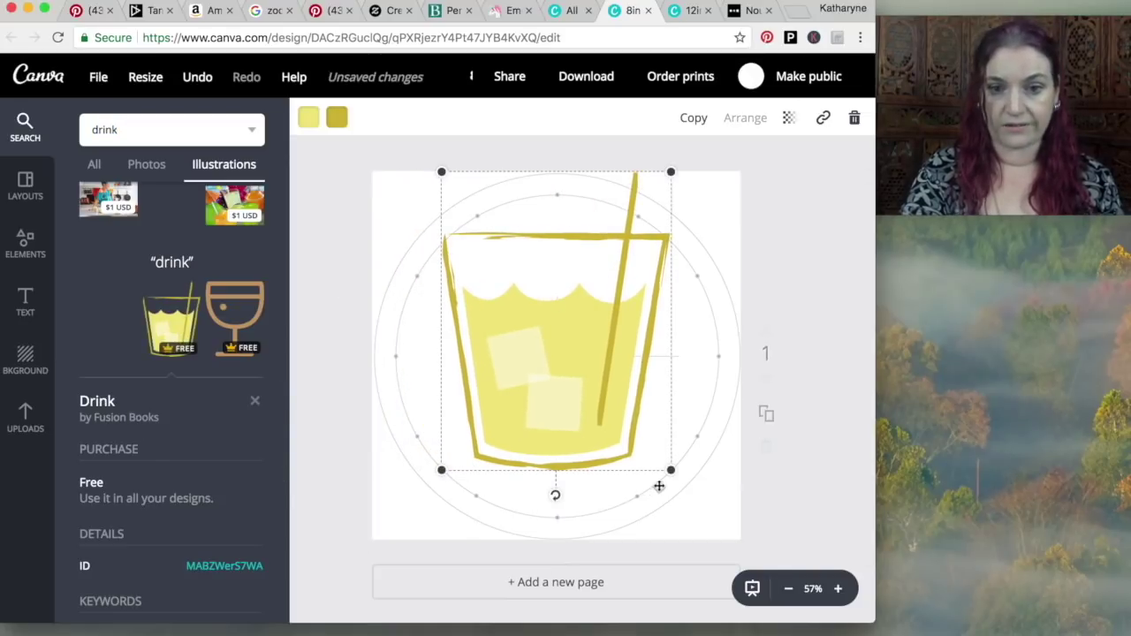
left_click_drag(671, 473, 490, 236)
left_click_drag(457, 195, 495, 245)
left_click_drag(528, 285, 510, 263)
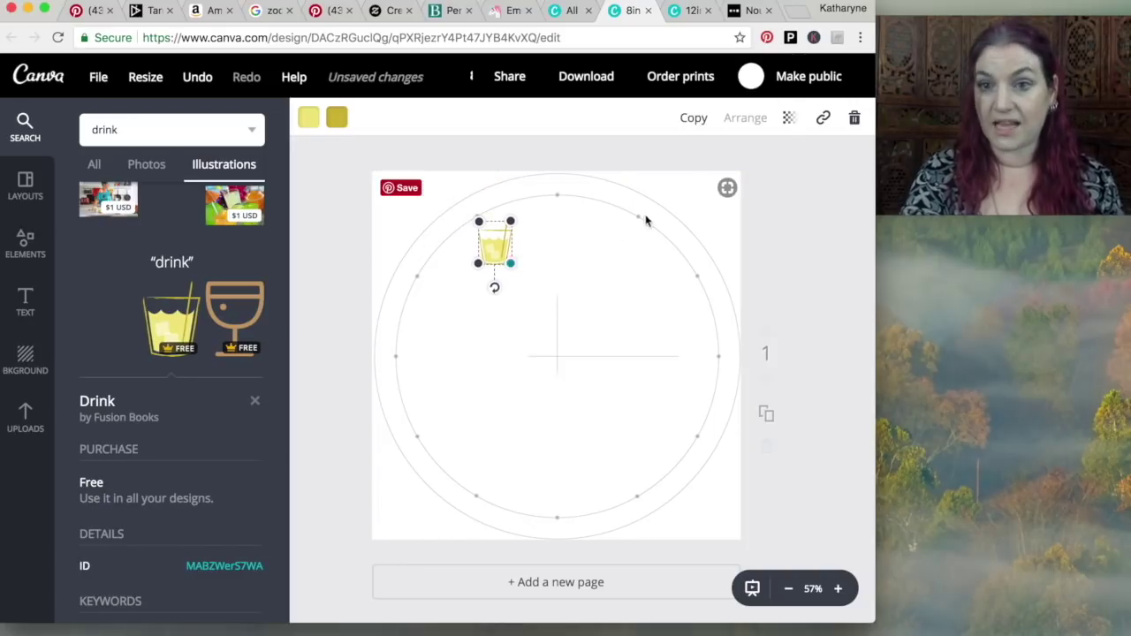
left_click(836, 309)
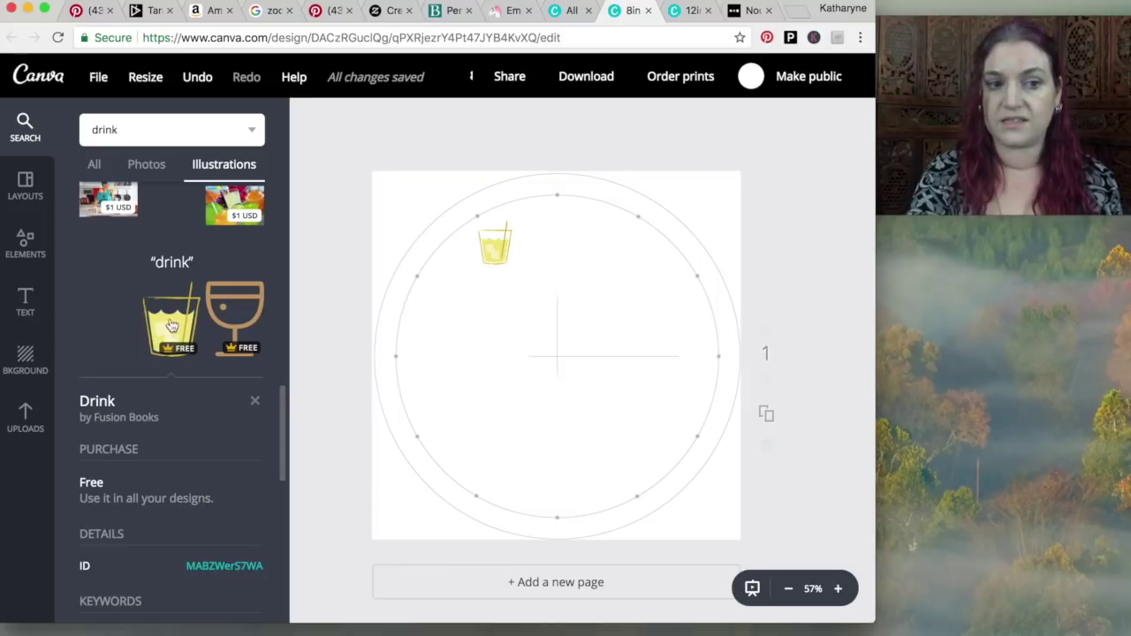
Compare the Outlined Wine Glass and Cocktail Drinks illustration details.
left_click(216, 349)
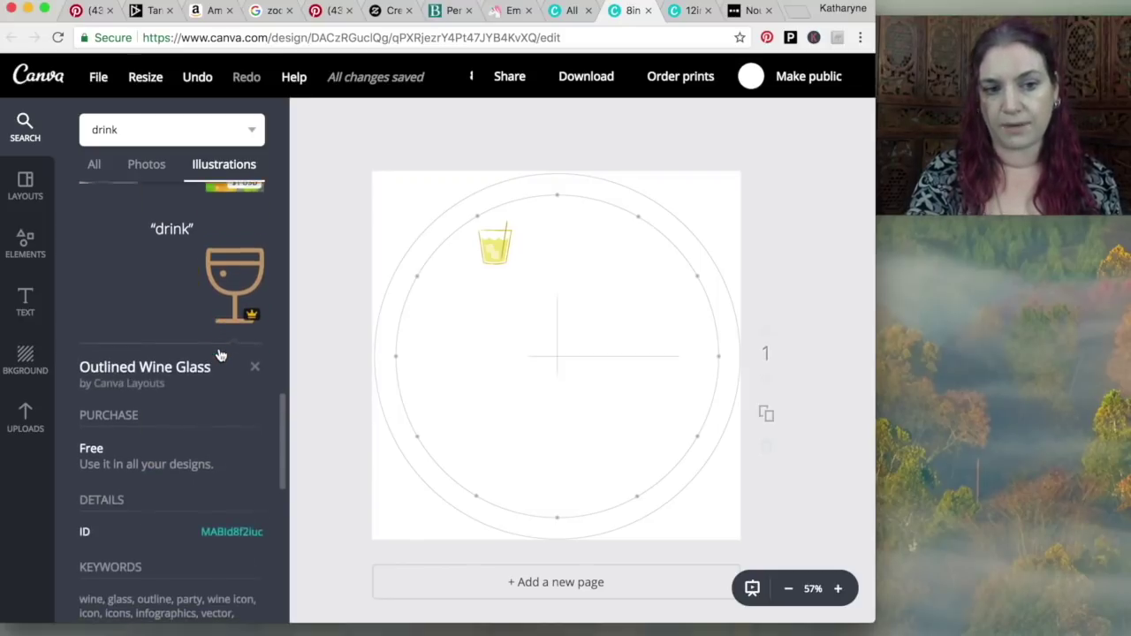
scroll(221, 296, "down", 2)
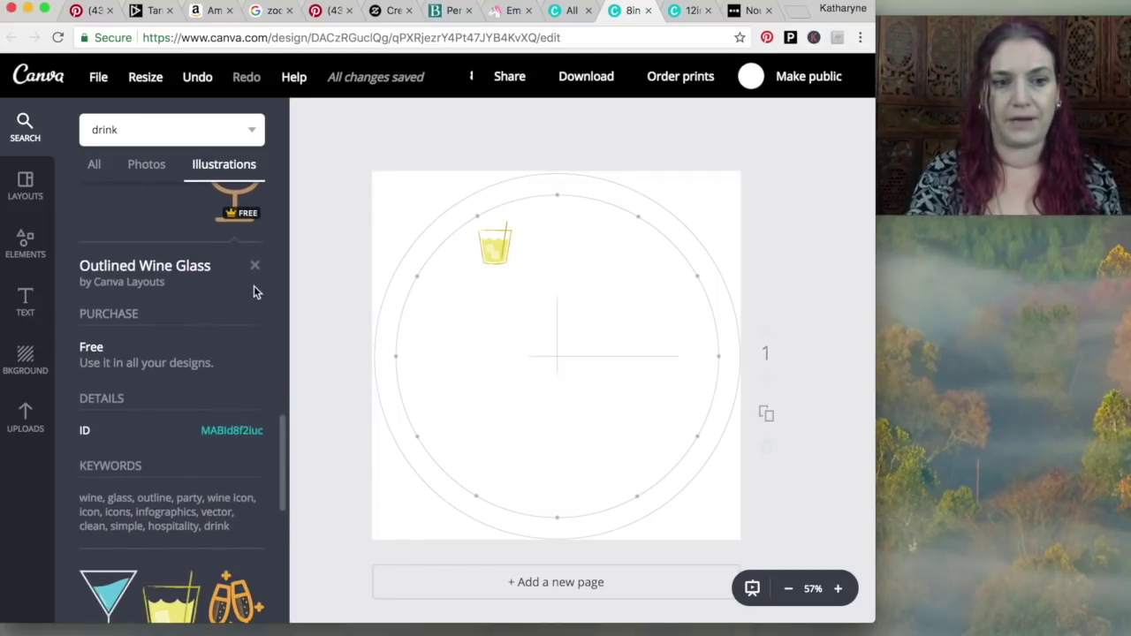
left_click(255, 267)
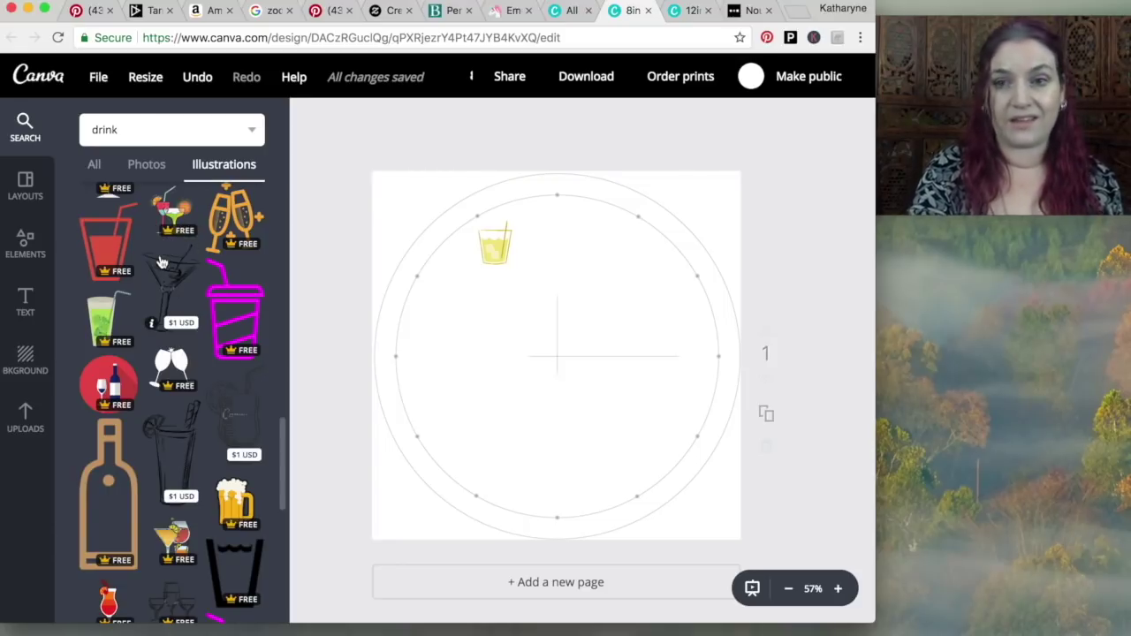
left_click(153, 234)
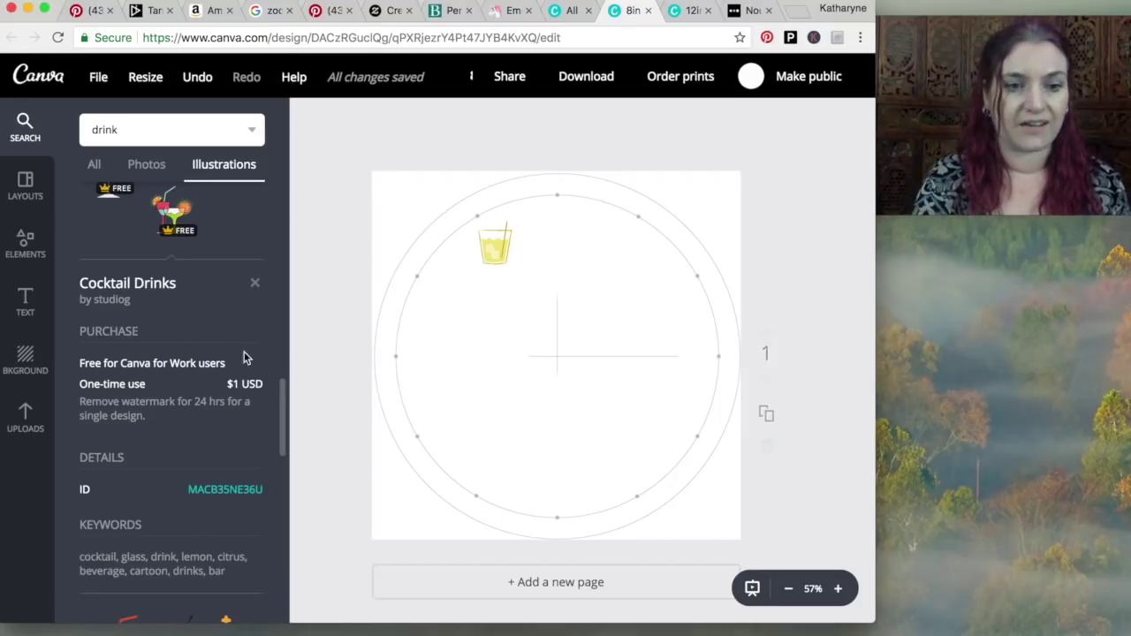
Add the green lime drink, shrink it near 12 o'clock, and nudge the lemonade glass beside it.
left_click(256, 272)
left_click_drag(721, 190, 552, 288)
key("Delete")
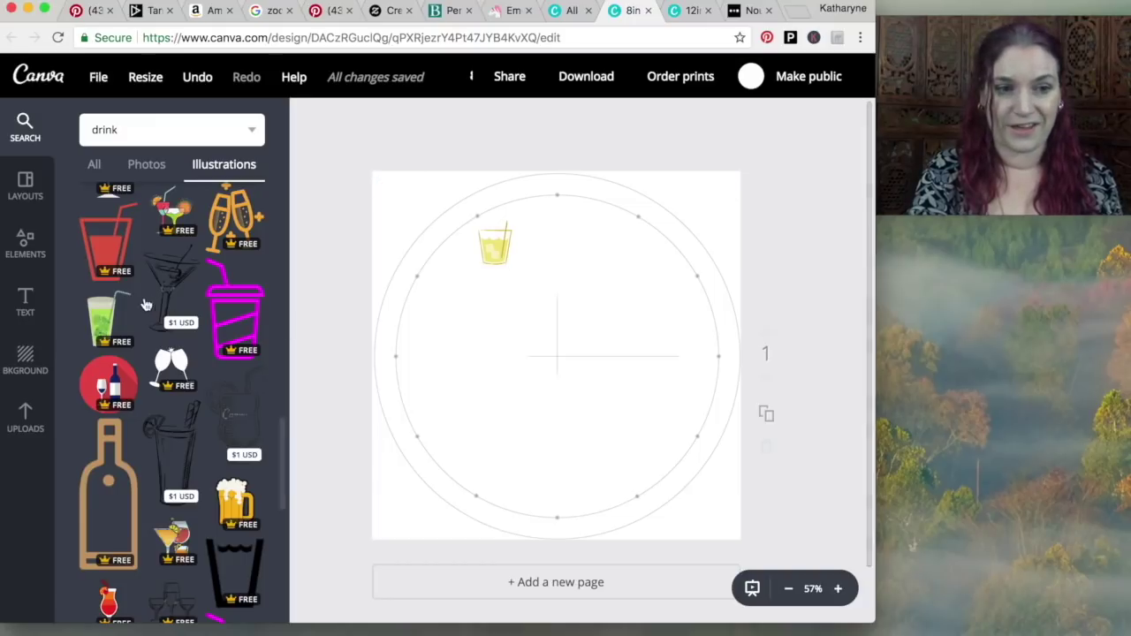
left_click(106, 318)
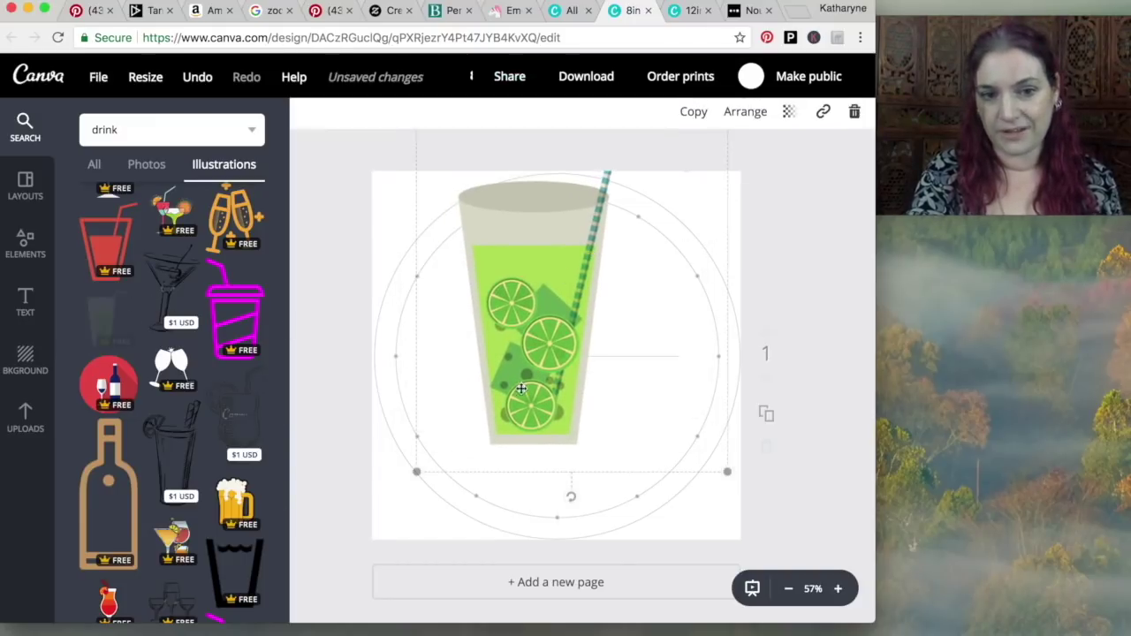
left_click_drag(419, 473, 556, 234)
left_click_drag(490, 247, 484, 257)
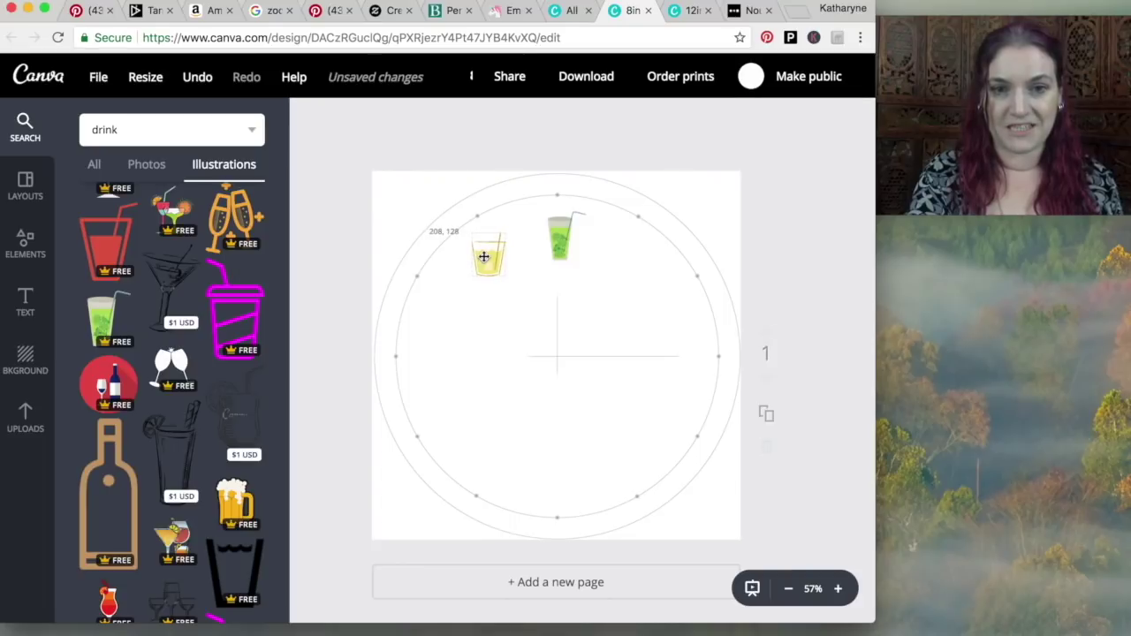
left_click(648, 252)
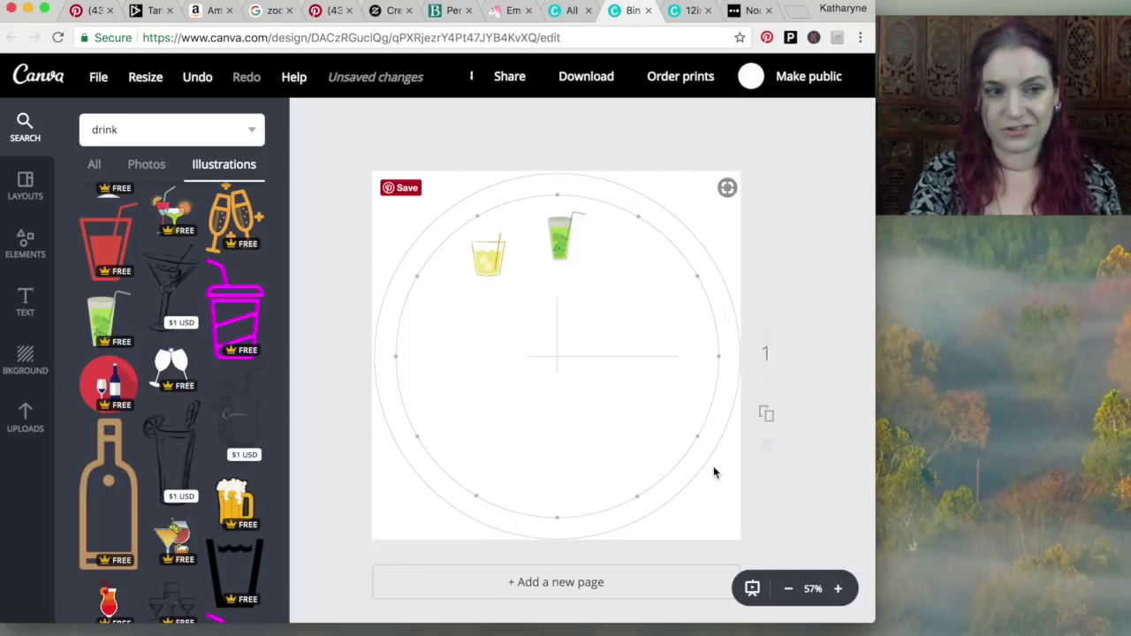
left_click(25, 298)
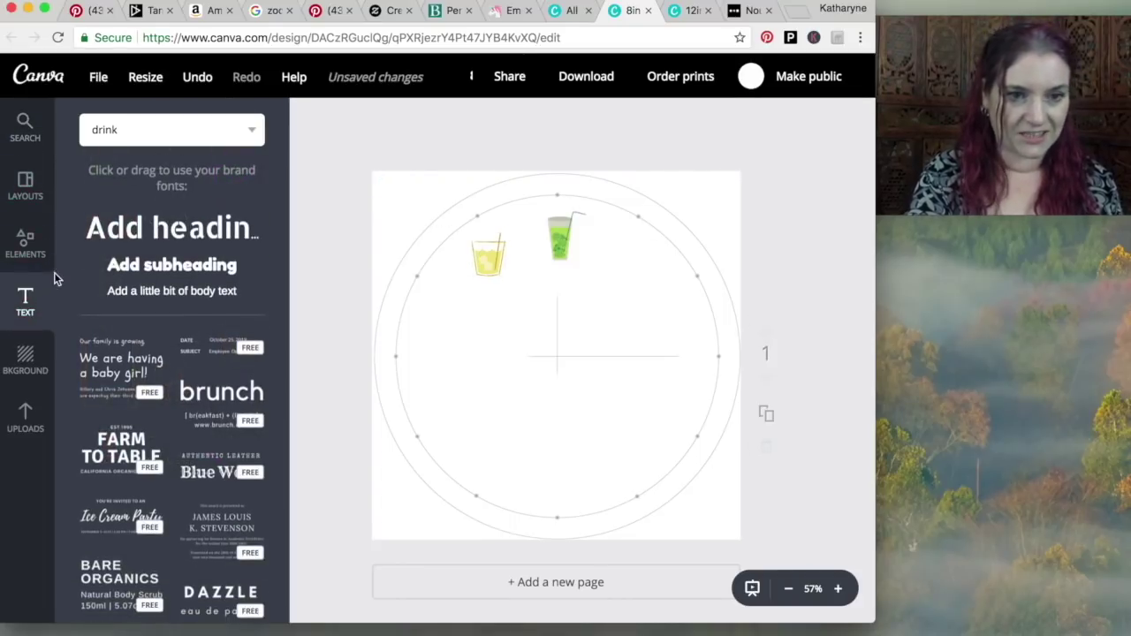
Add a two-line subheading 'Mojito o'clock' and move it up under the drinks.
left_click(139, 274)
double_click(528, 370)
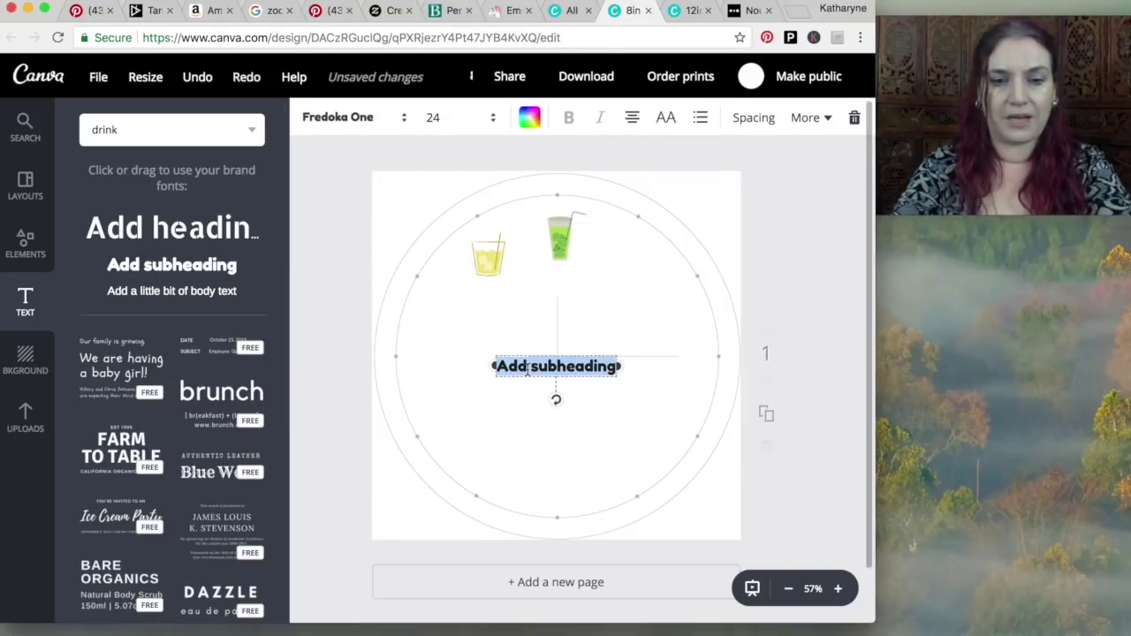
type("Mojito")
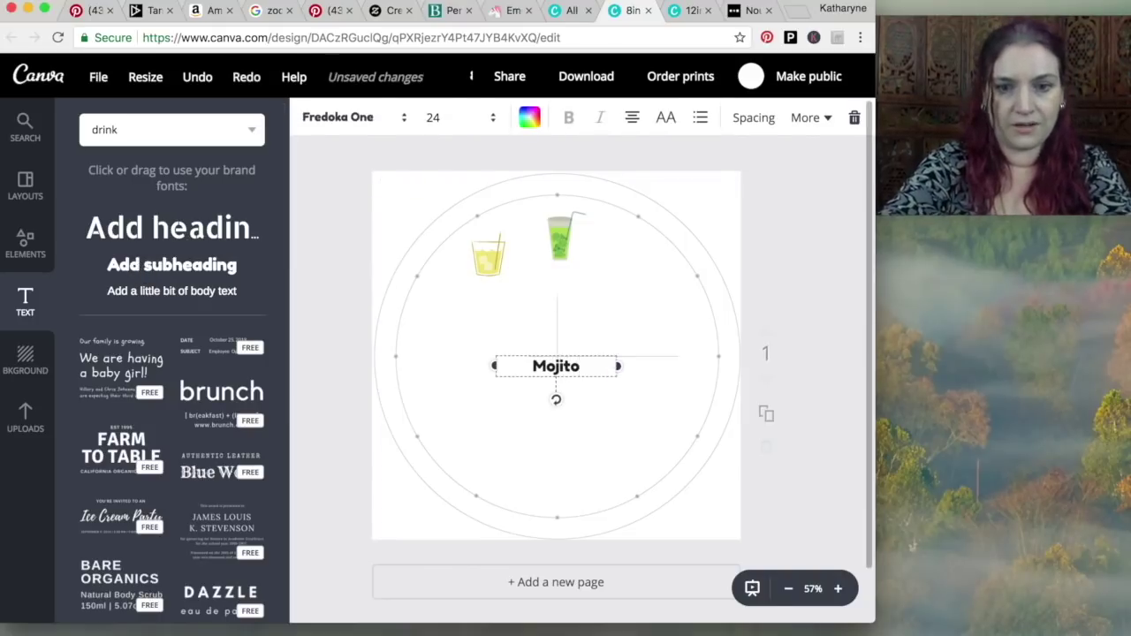
key("Return")
type("o'clock")
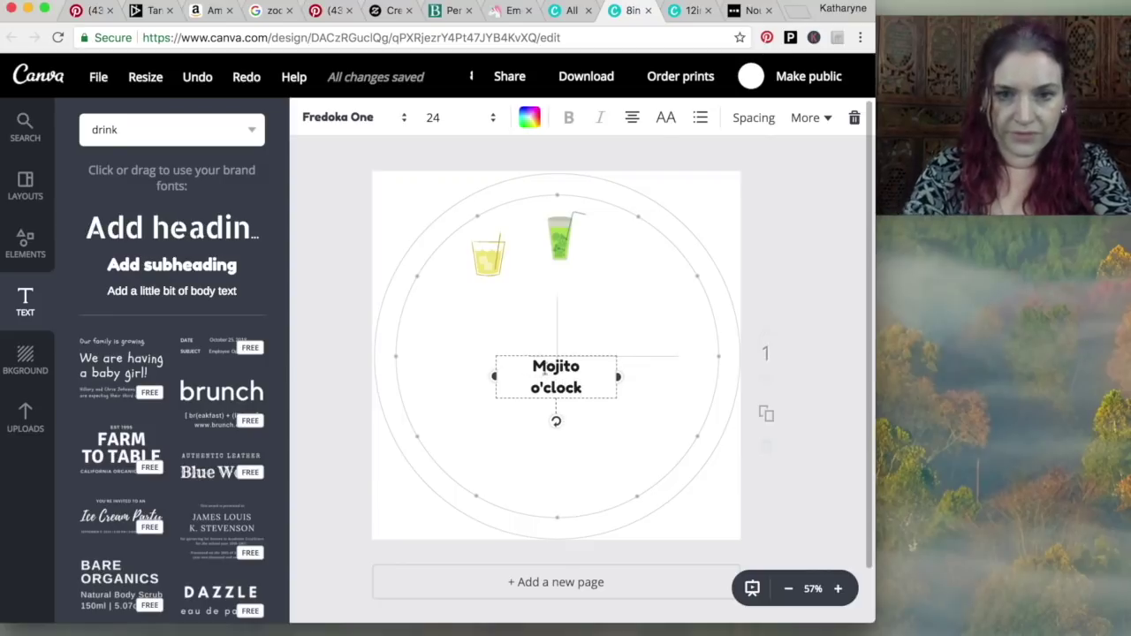
left_click_drag(596, 392, 565, 276)
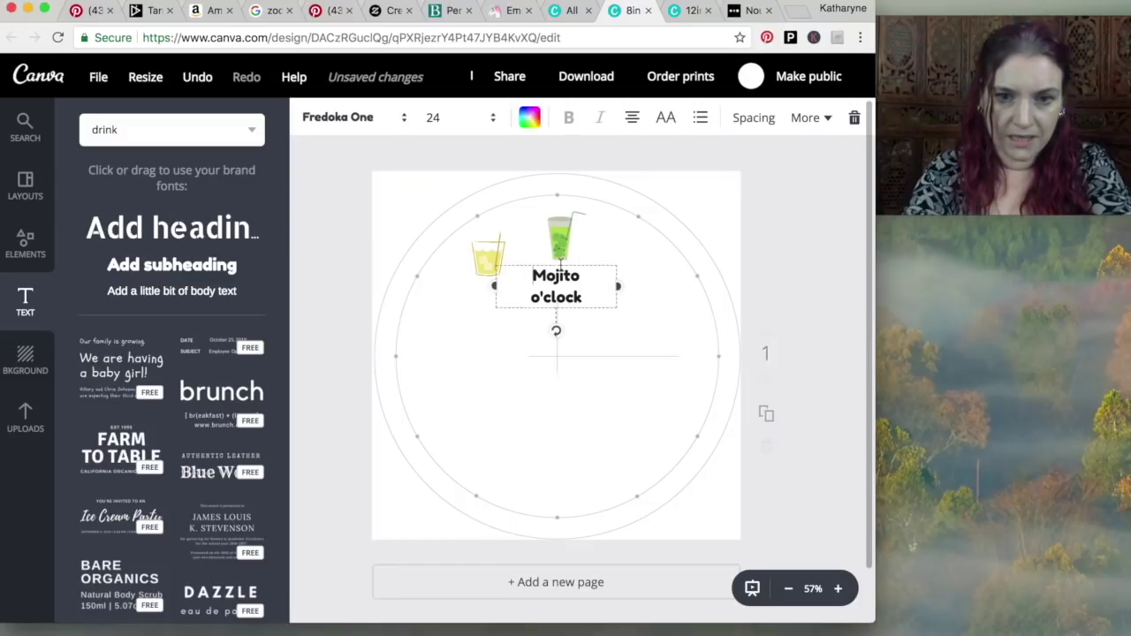
Set the Mojito o'clock text to font size 16.
left_click(452, 117)
left_click(441, 256)
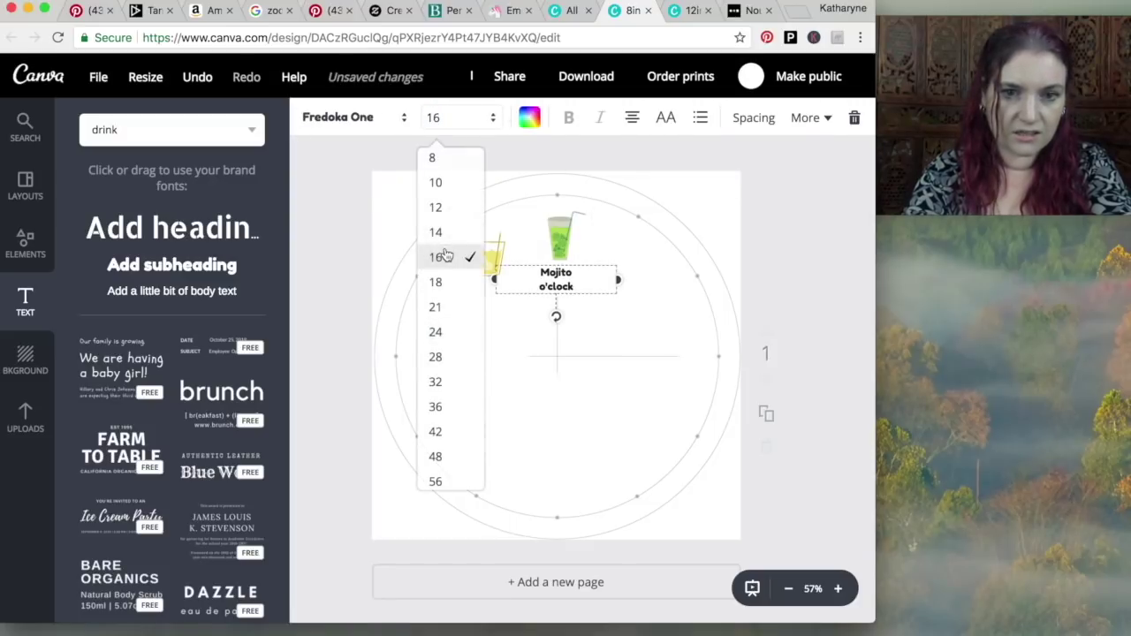
left_click(654, 258)
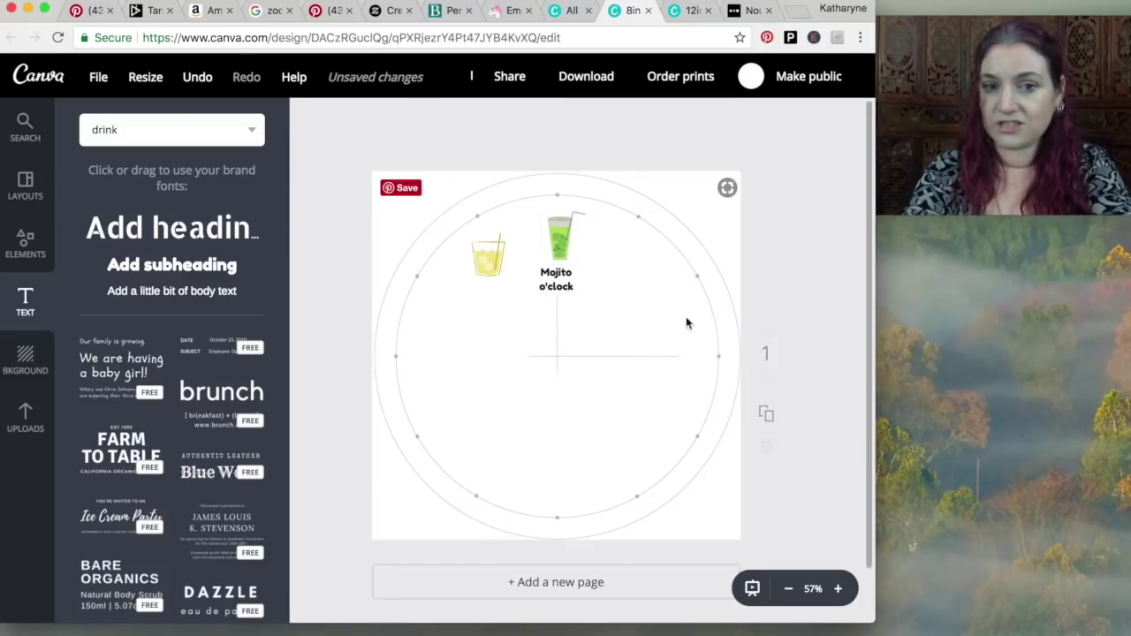
left_click(566, 281)
key("Escape")
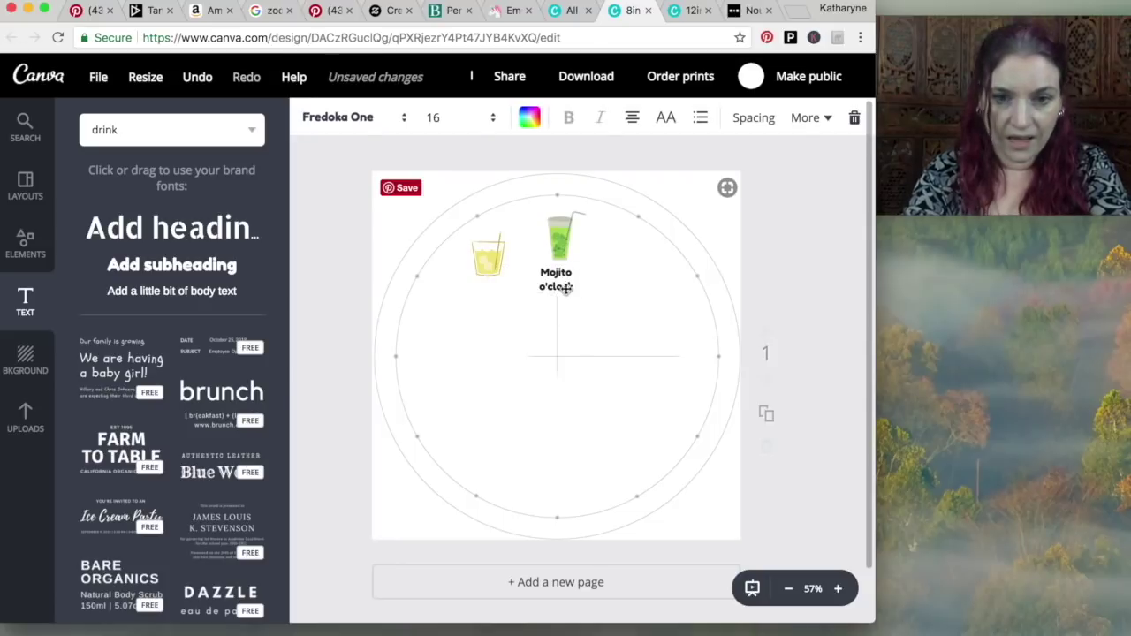
Duplicate the Mojito o'clock caption and move the copy under the lemonade glass.
left_click(564, 286)
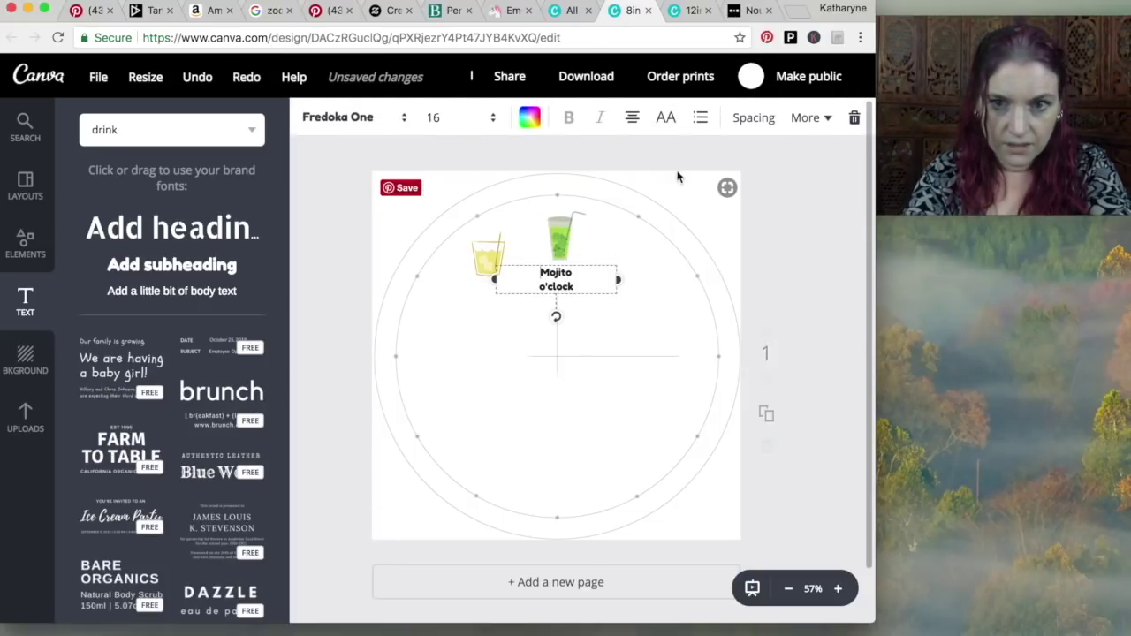
left_click(811, 117)
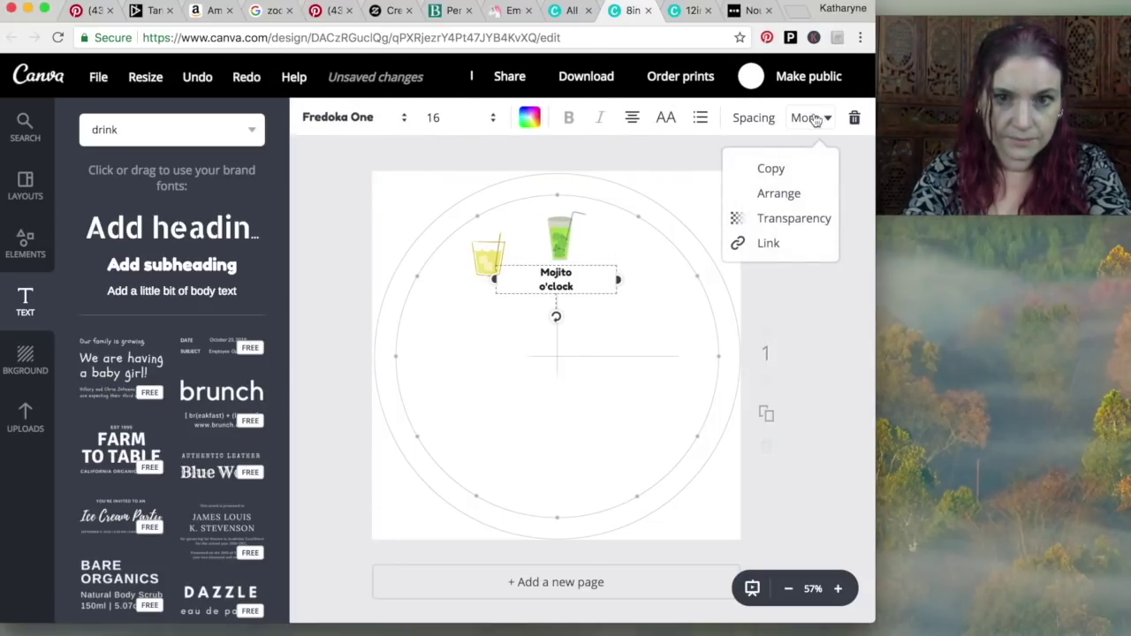
left_click(772, 169)
left_click_drag(577, 290, 505, 310)
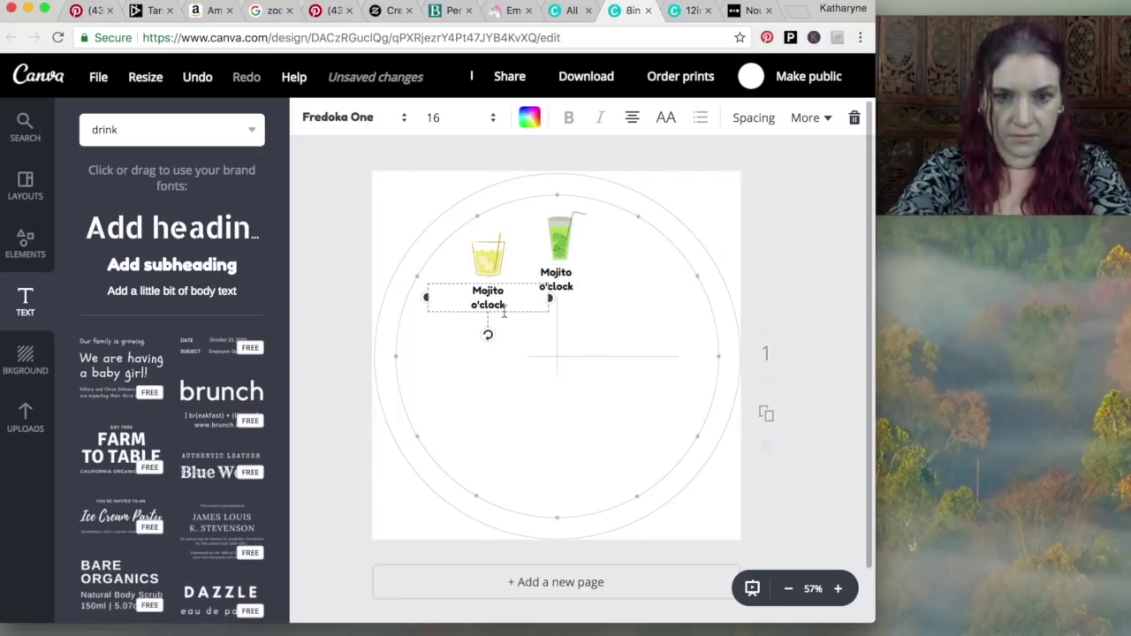
Rename the copy to 'Whisky o'clock' and align both glasses and captions level.
double_click(500, 306)
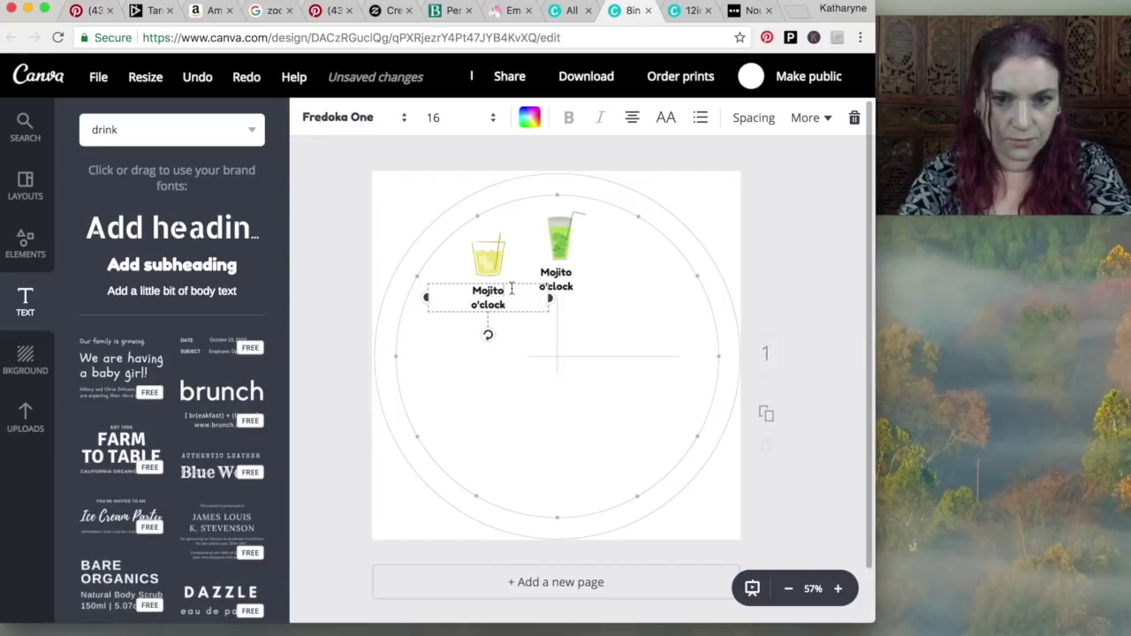
double_click(488, 290)
type("Whisky")
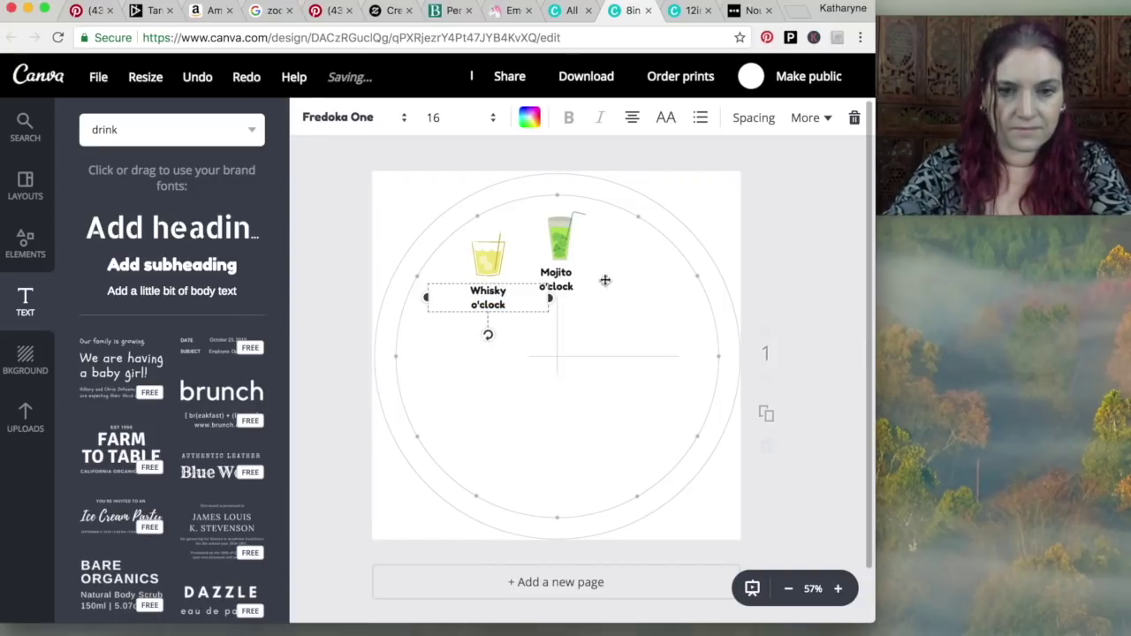
left_click_drag(487, 265, 487, 254)
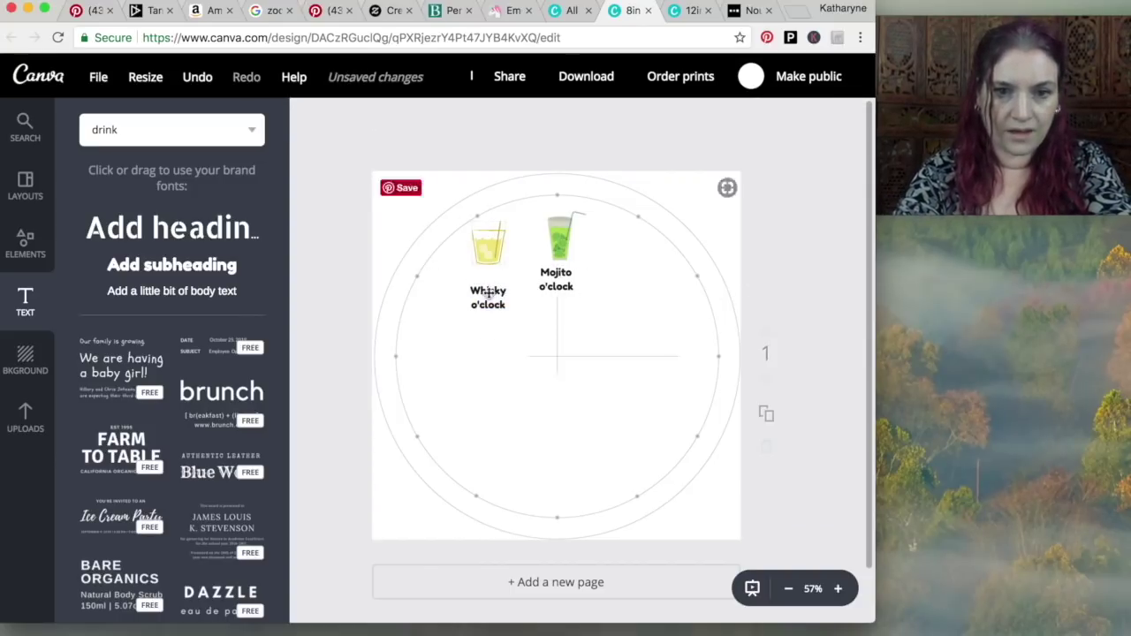
left_click_drag(488, 299, 488, 280)
left_click_drag(563, 234, 556, 265)
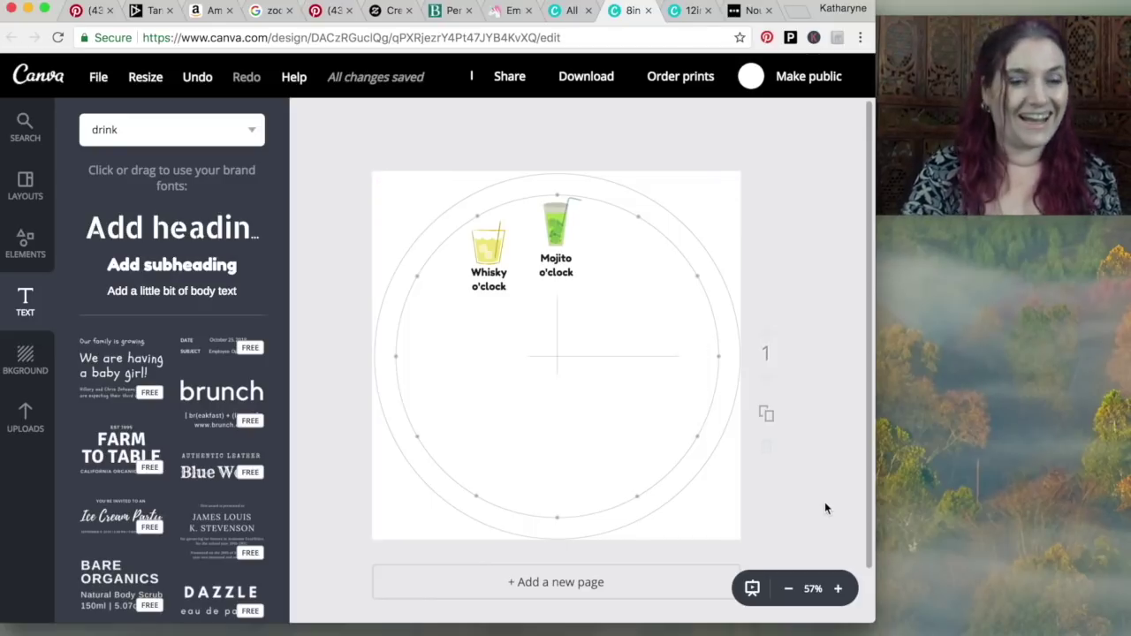
Scroll EmojiOne's 2.3 emoji grid down to Animals & Nature, then go to the Noun Project.
left_click(497, 9)
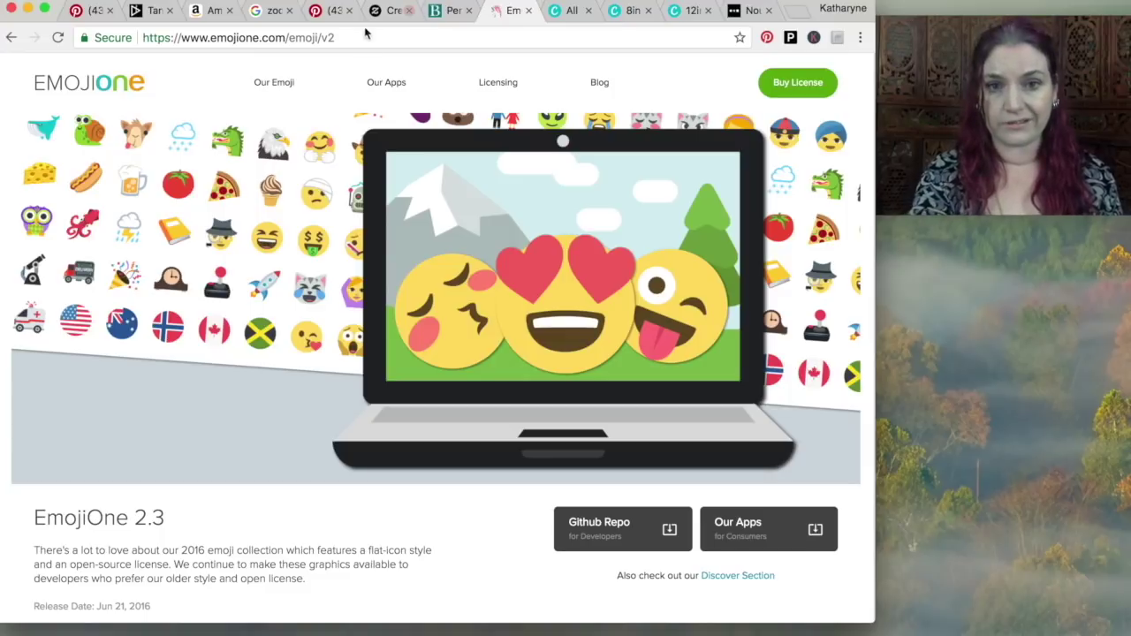
scroll(362, 164, "down", 10)
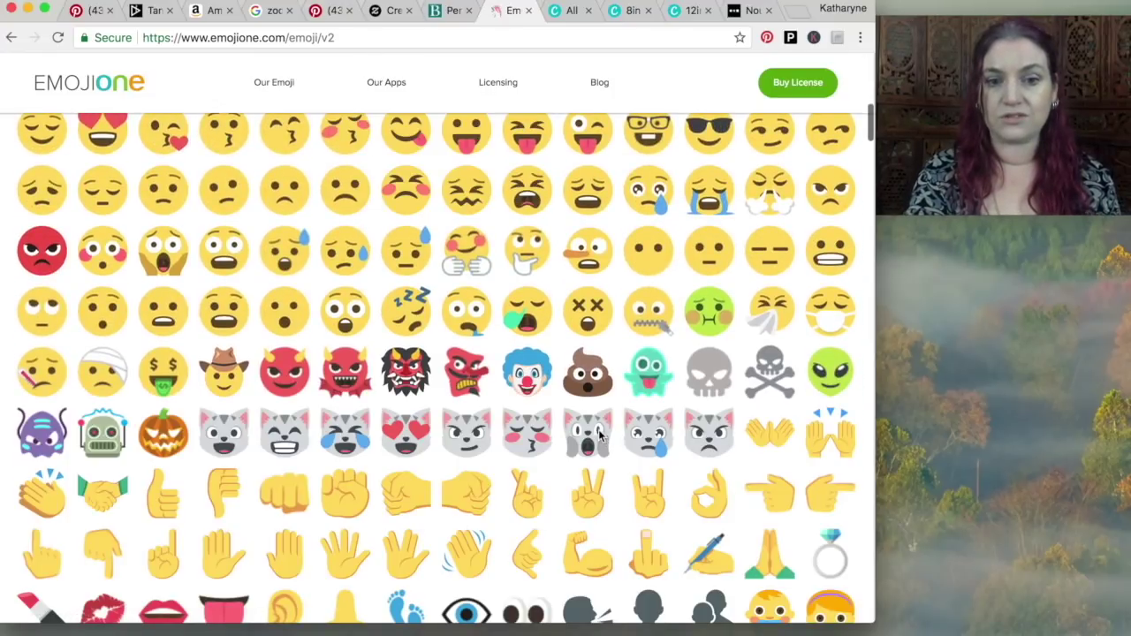
scroll(504, 314, "down", 1)
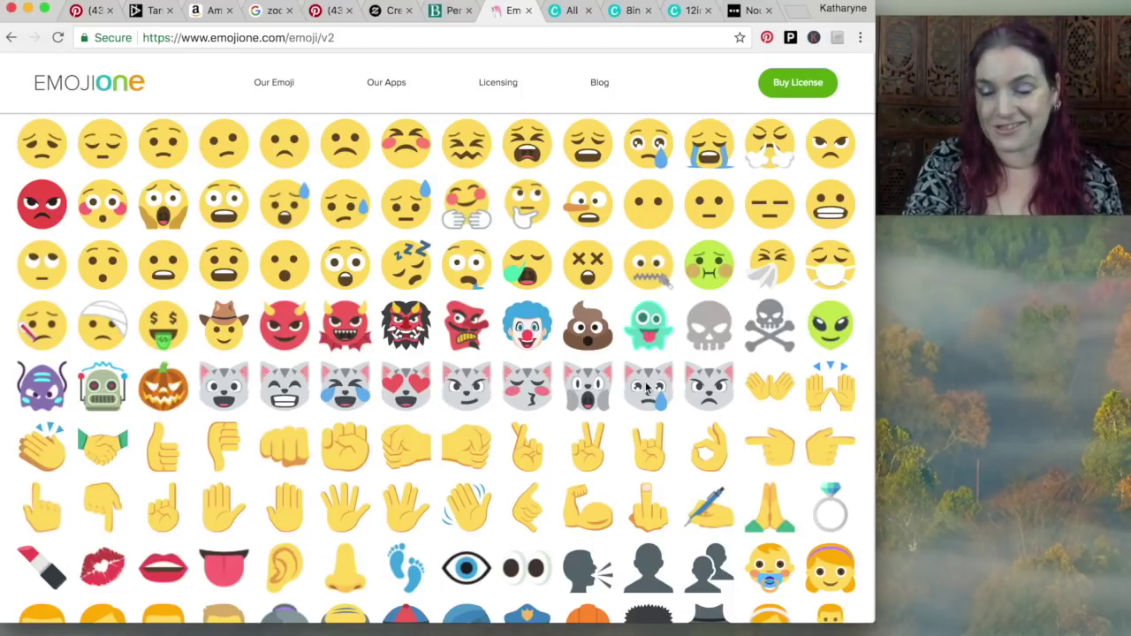
scroll(457, 371, "down", 5)
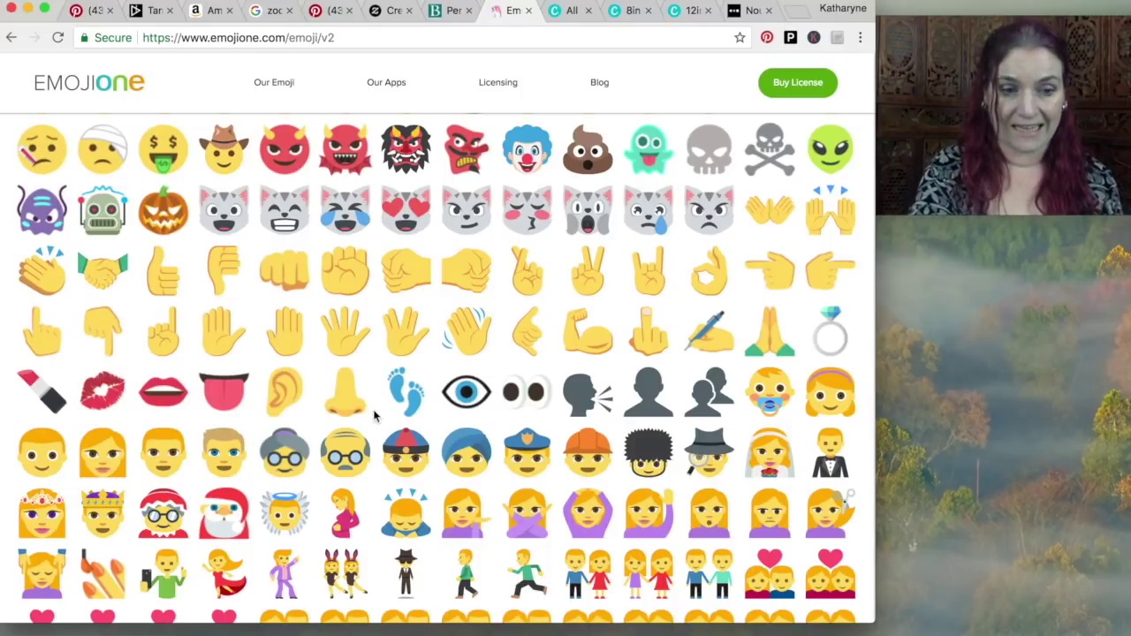
scroll(374, 415, "down", 10)
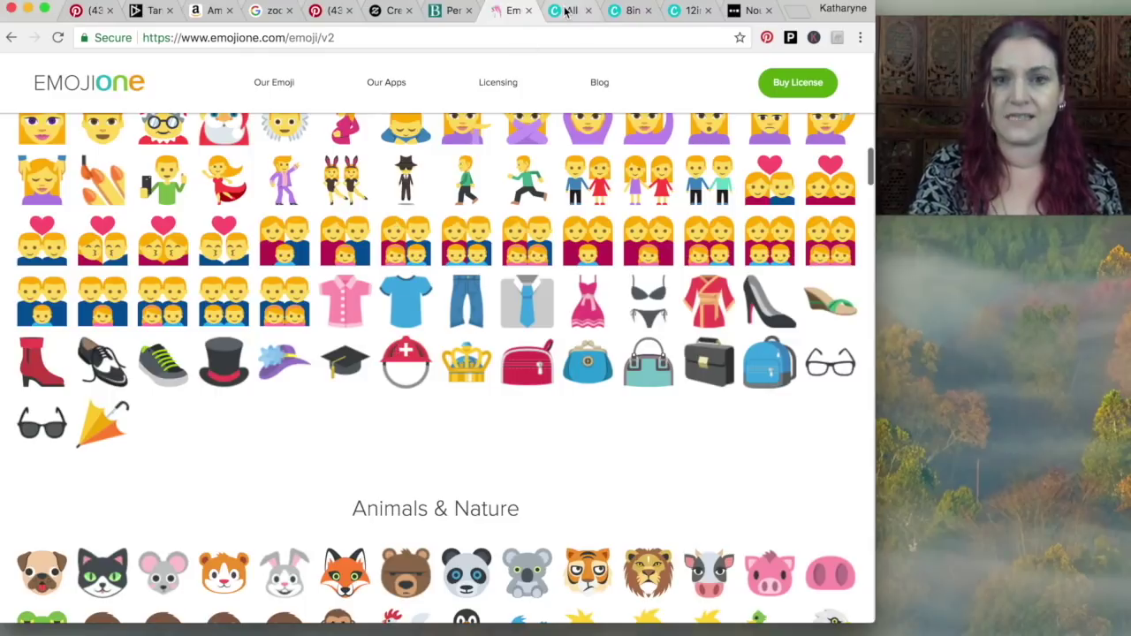
left_click(750, 11)
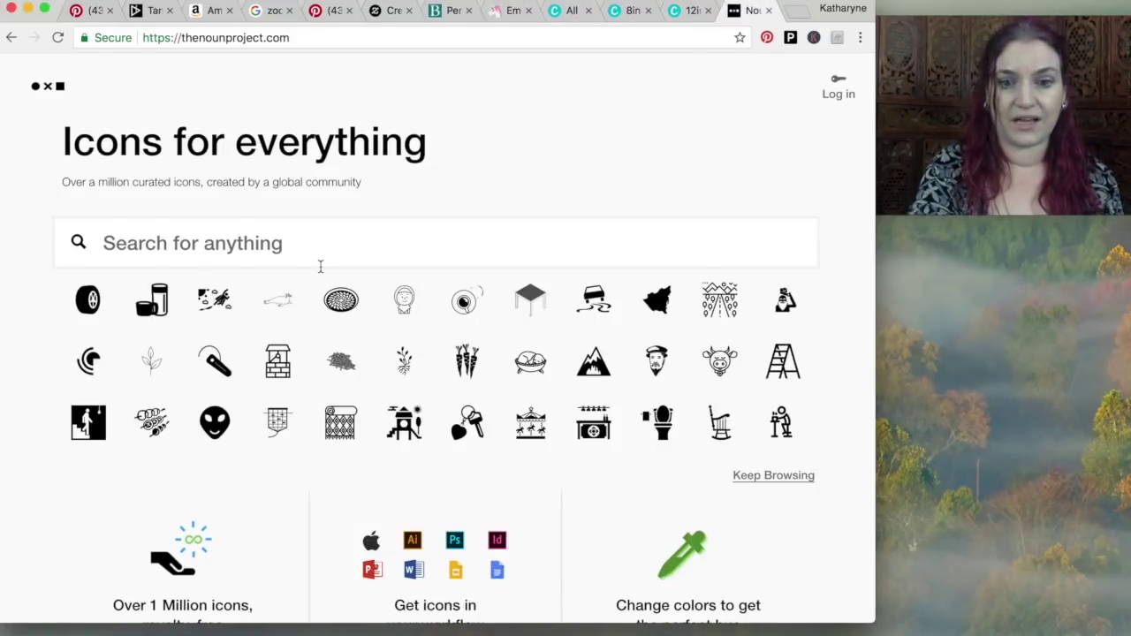
Search Noun Project for 'nurse' and scroll down to the Jobs, Medicine and Doctor Glyph collections.
scroll(321, 257, "down", 5)
scroll(316, 212, "up", 2)
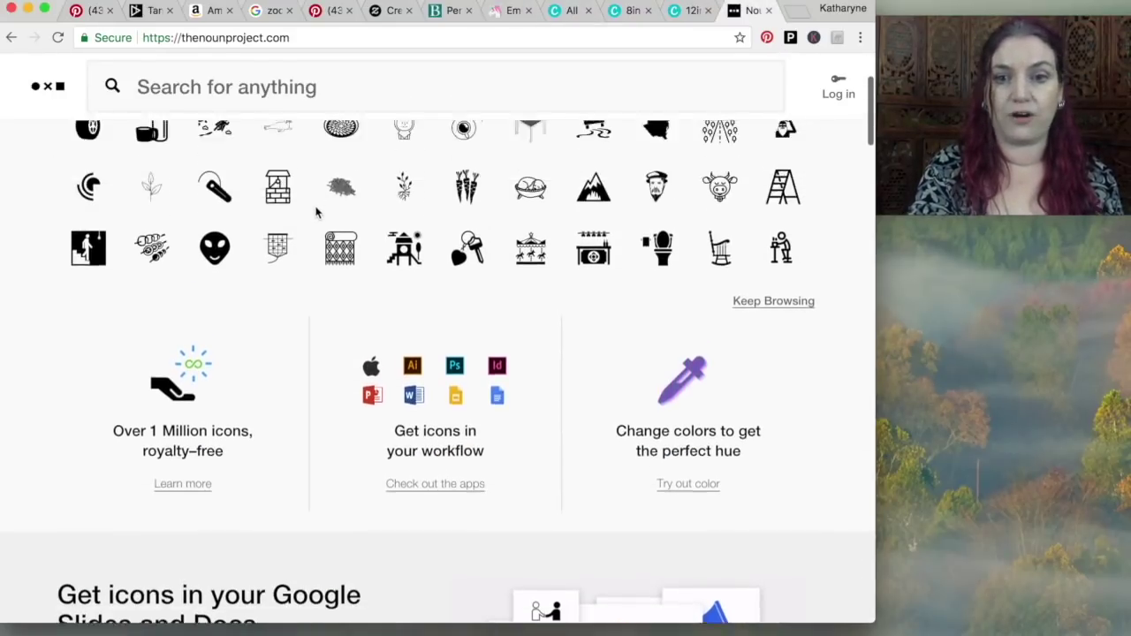
scroll(316, 212, "up", 3)
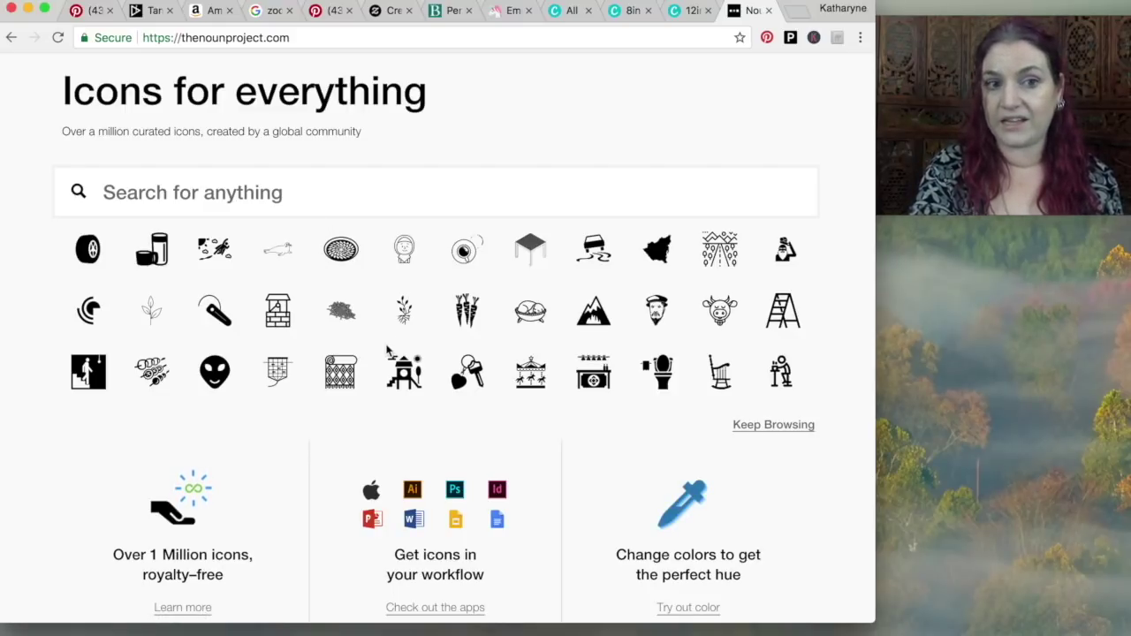
left_click(360, 189)
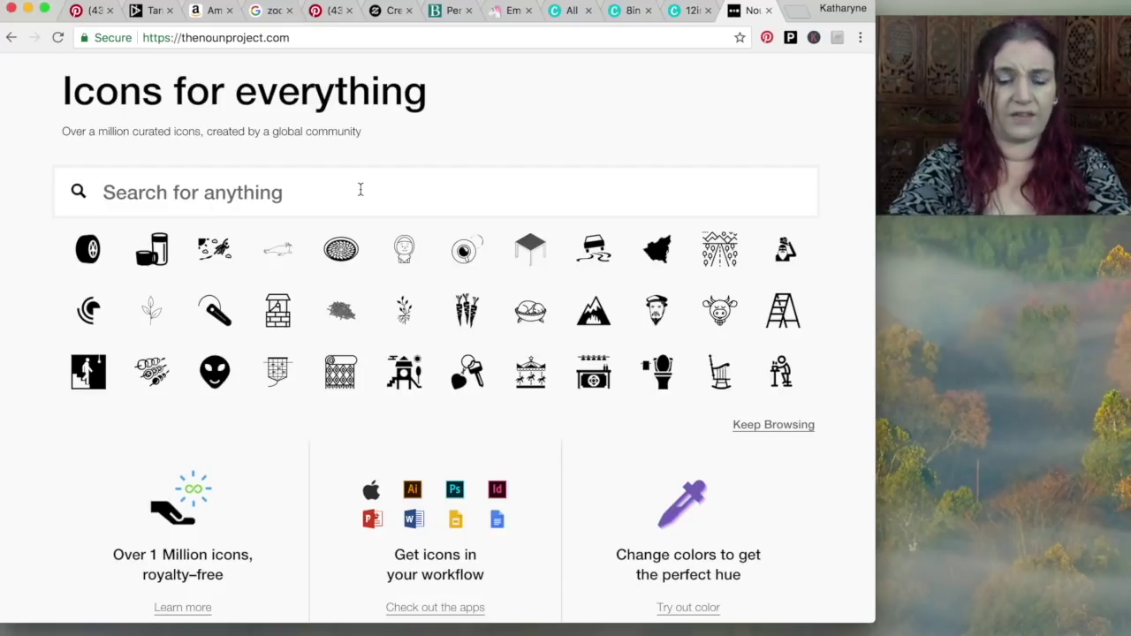
type("nurse")
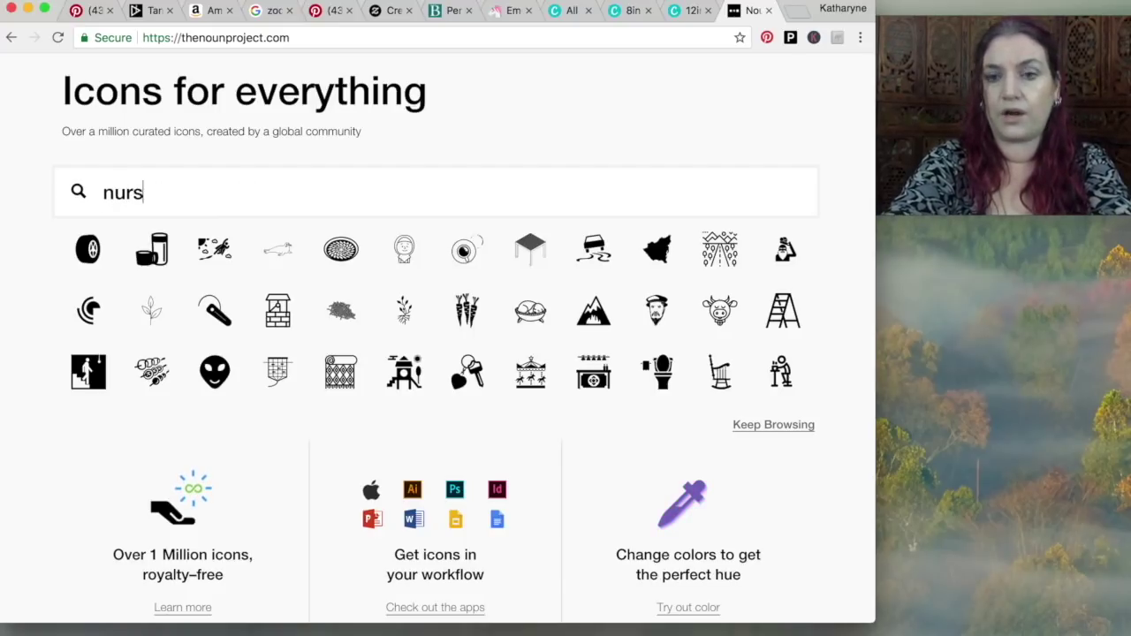
key("Return")
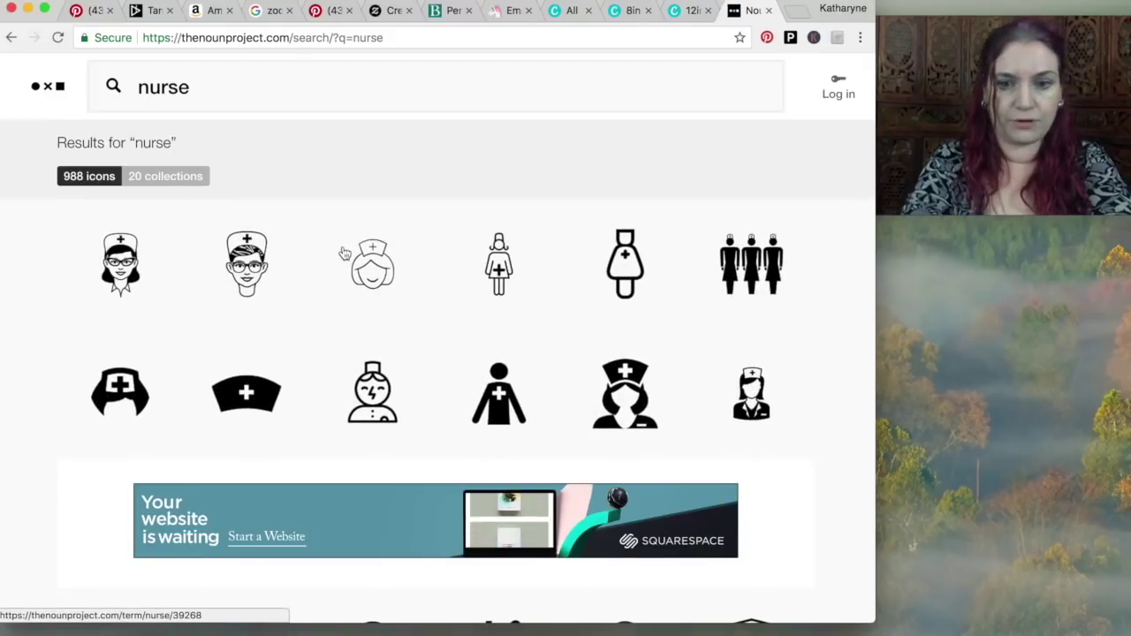
scroll(345, 254, "down", 2)
scroll(345, 253, "down", 10)
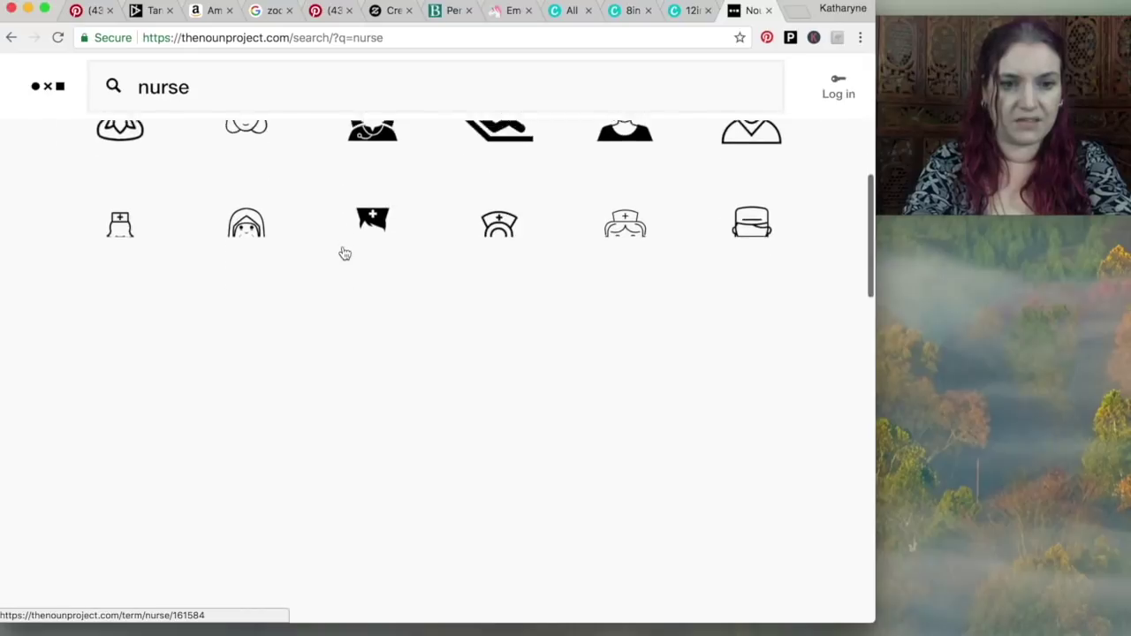
scroll(528, 275, "down", 4)
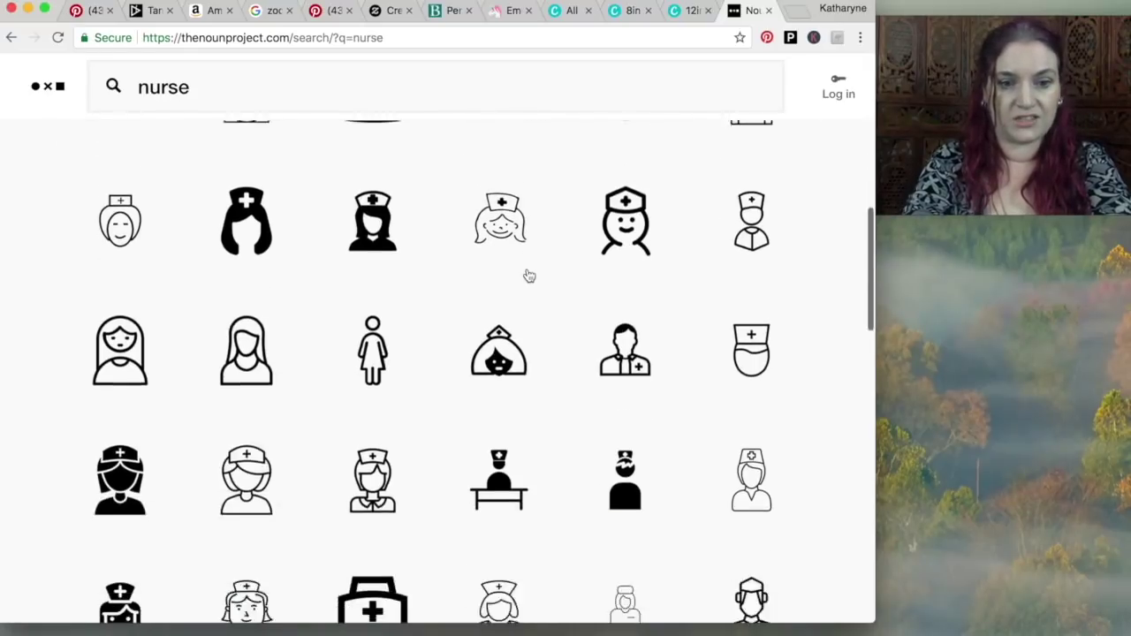
scroll(528, 275, "down", 9)
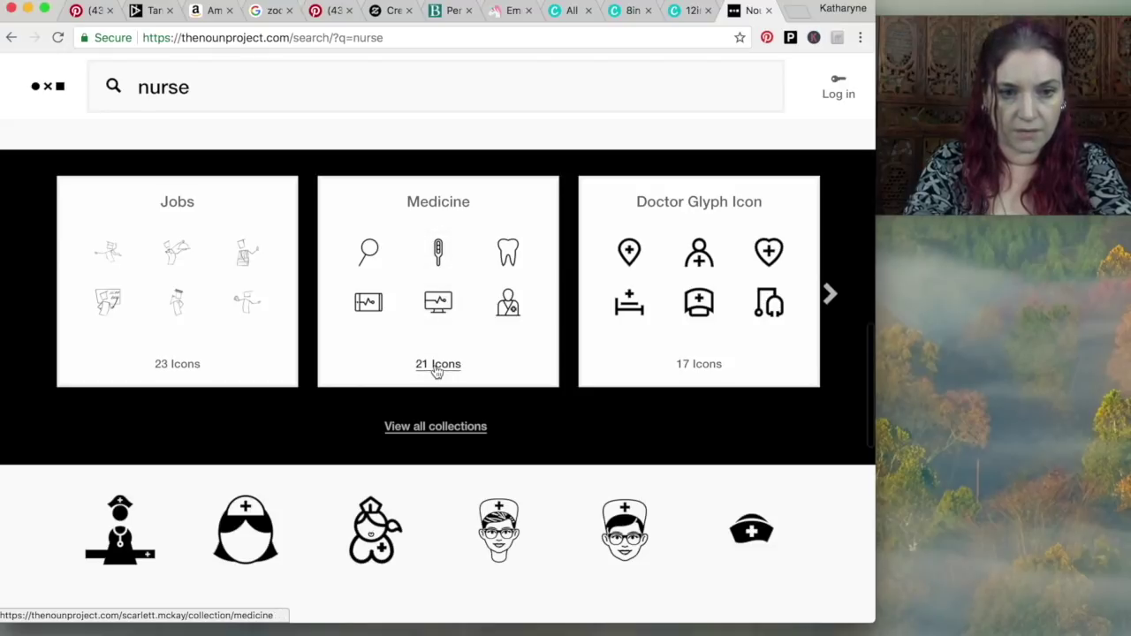
Browse the 21-icon Medicine collection, then open the Capsule icon's detail page.
left_click(437, 369)
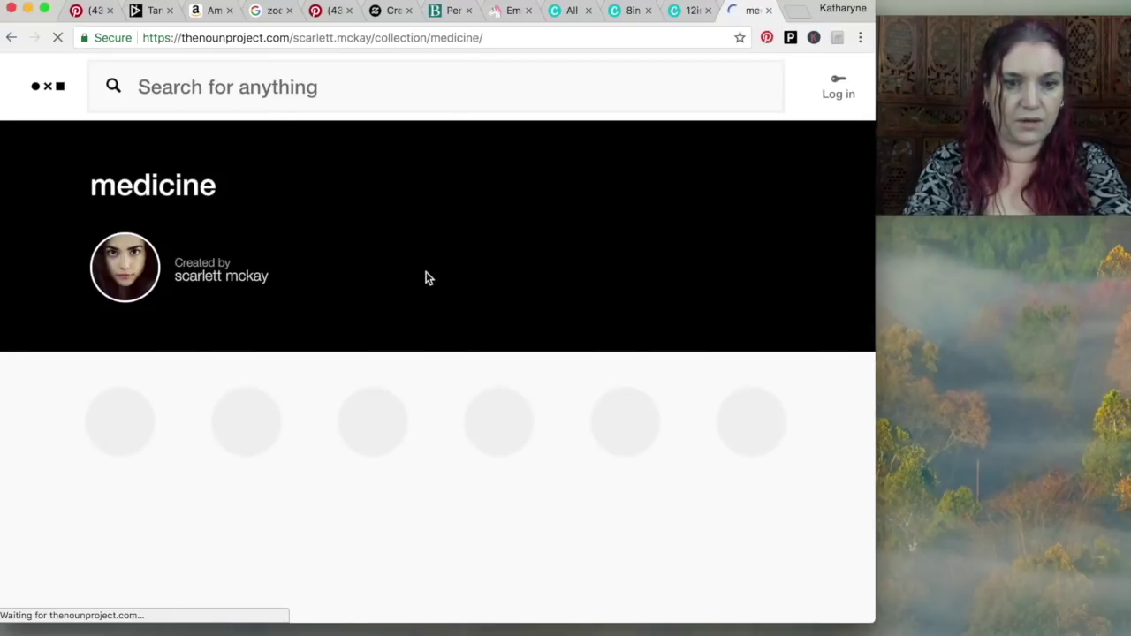
scroll(485, 303, "down", 5)
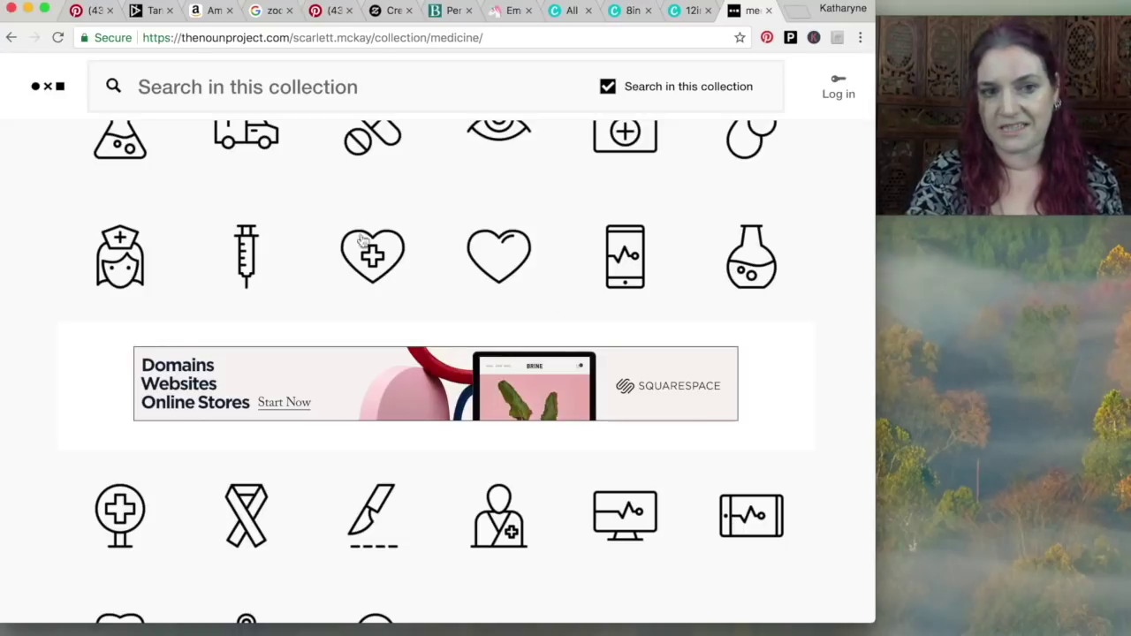
scroll(286, 253, "up", 2)
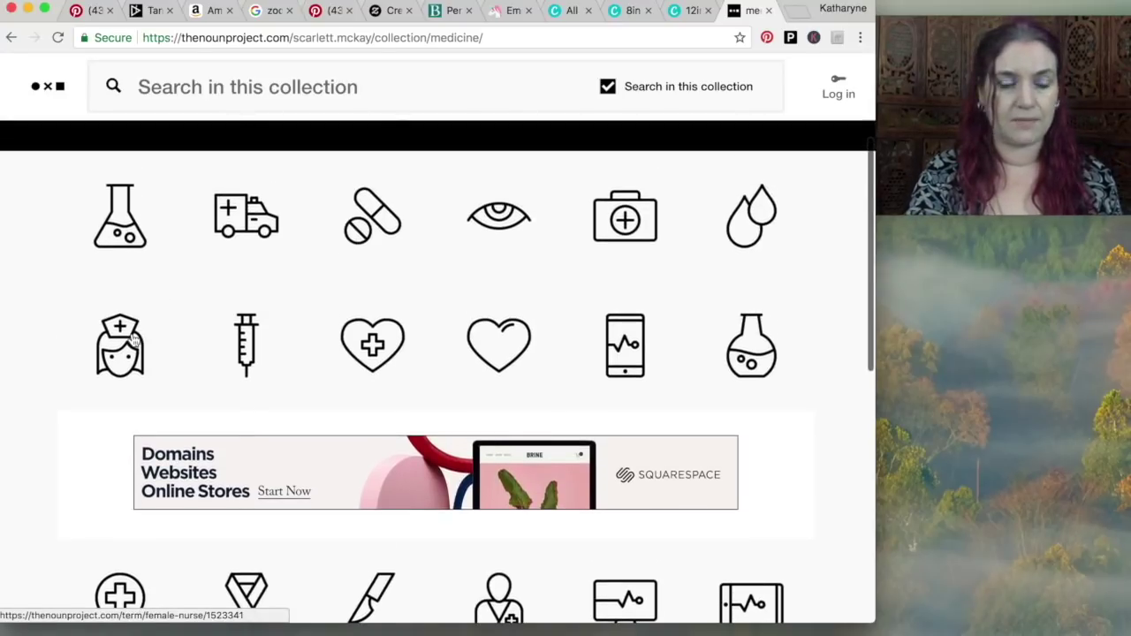
scroll(591, 285, "down", 1)
scroll(591, 285, "down", 3)
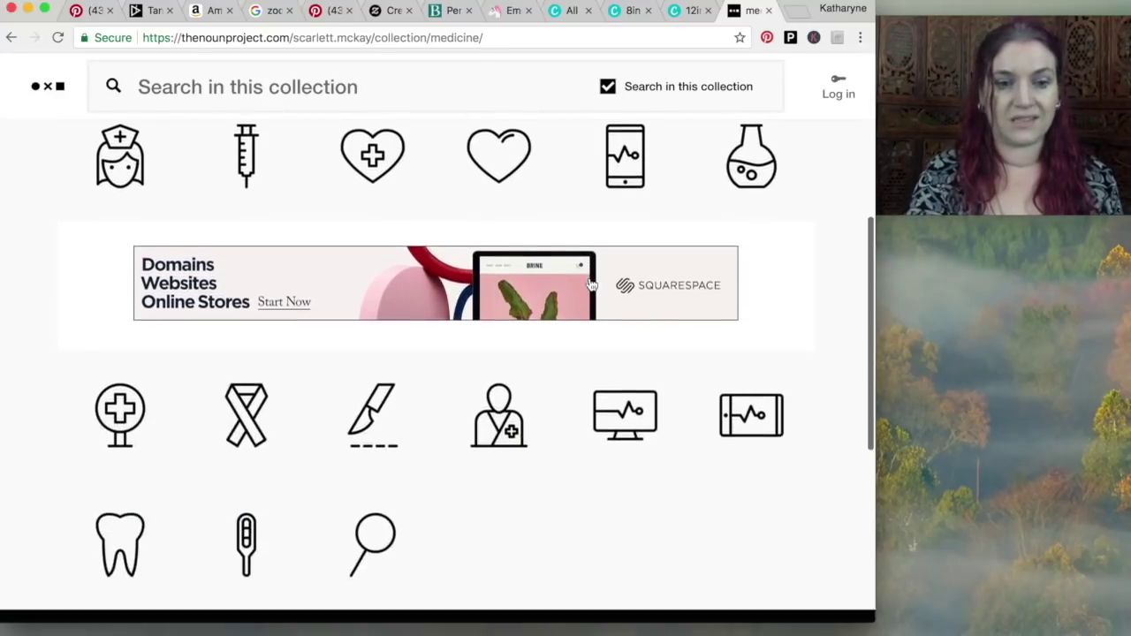
scroll(597, 480, "up", 6)
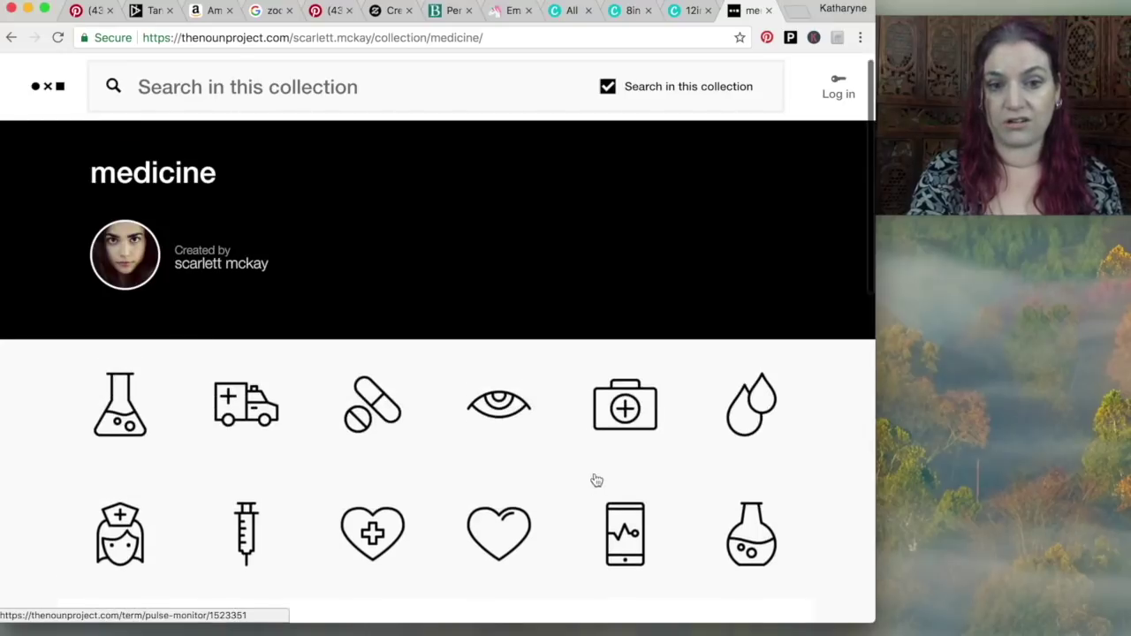
left_click(381, 398)
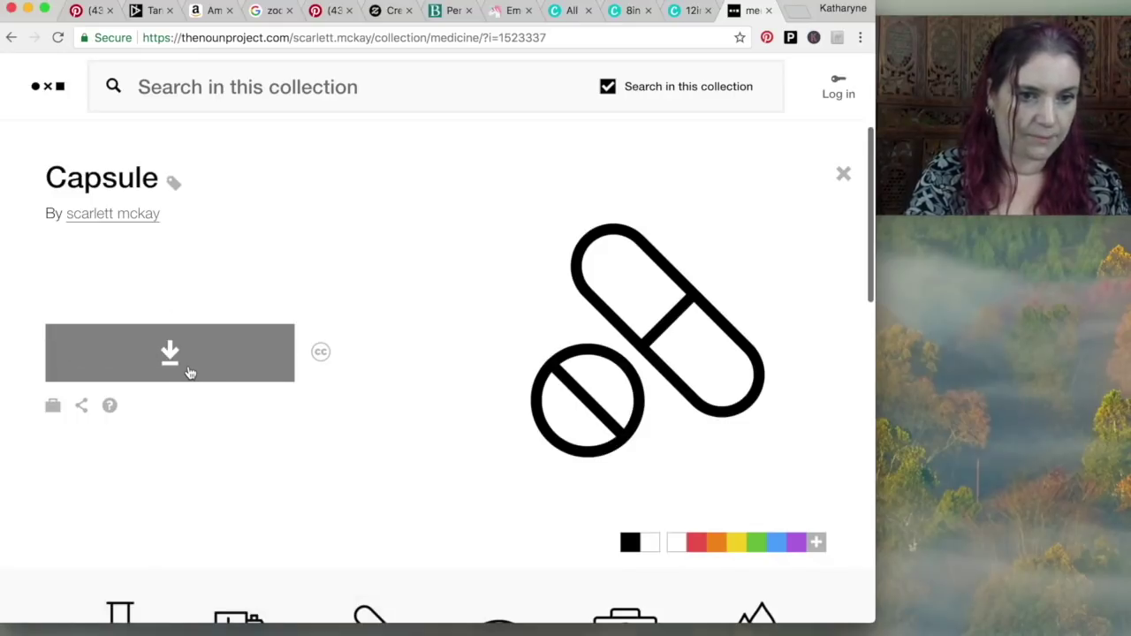
Start a PNG download of the Capsule icon and log in with an existing account.
left_click(191, 370)
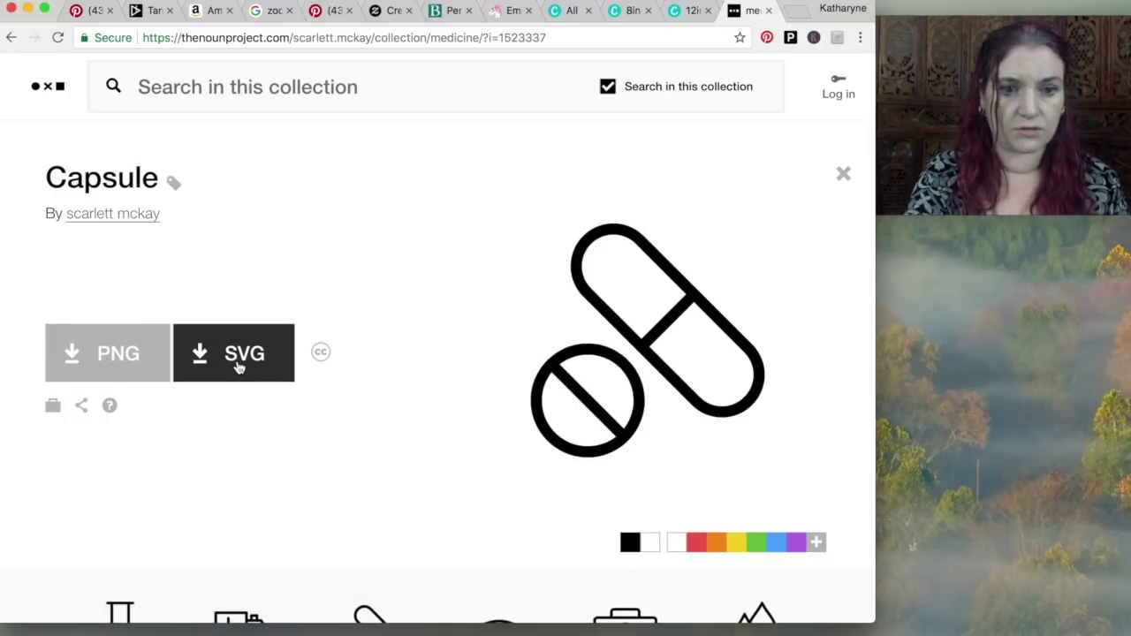
left_click(110, 354)
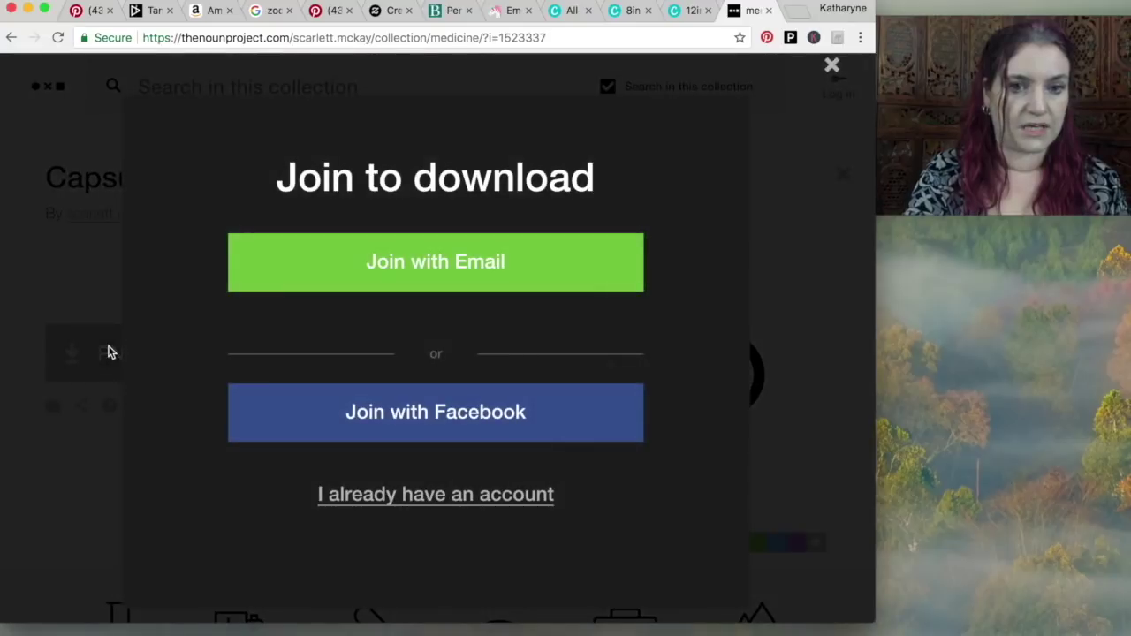
left_click(389, 510)
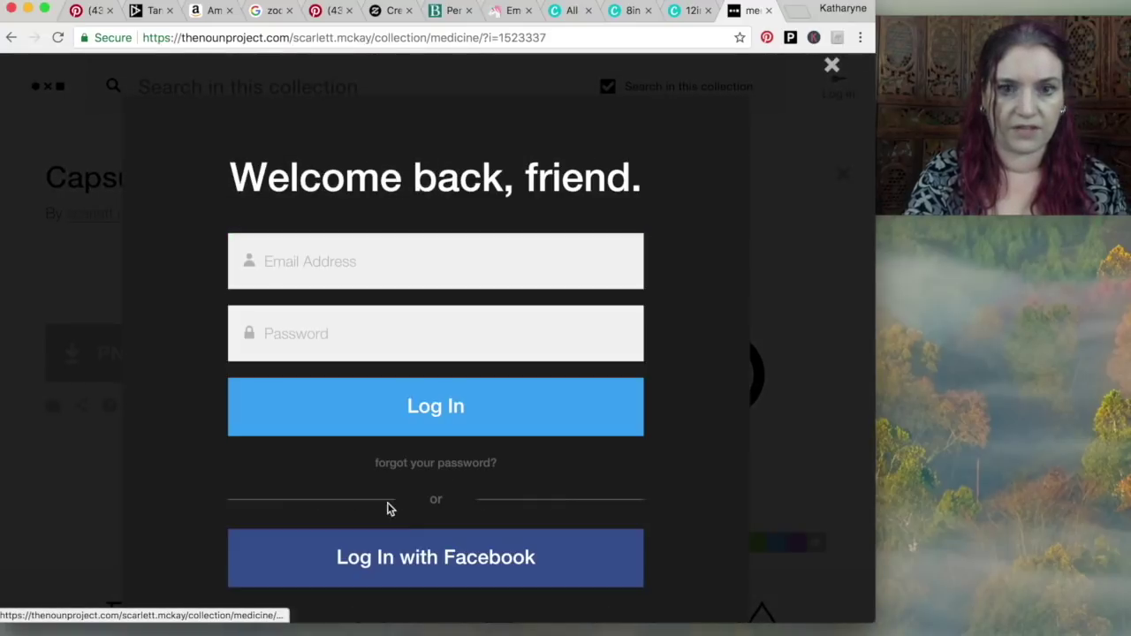
left_click(458, 555)
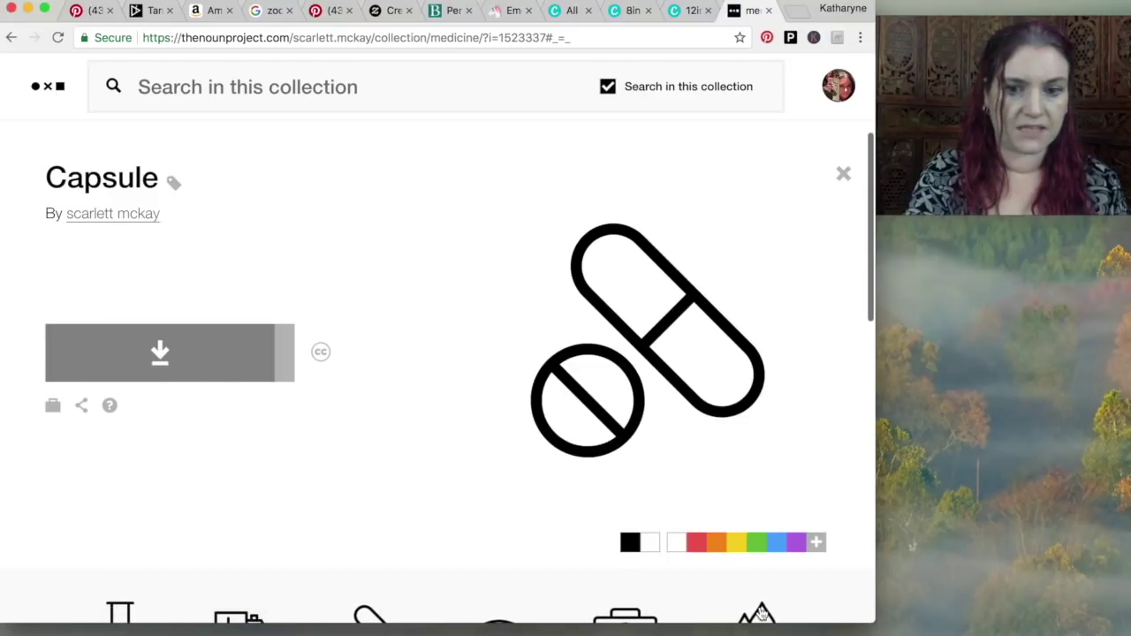
Preview the Capsule icon in blue, purple, yellow, green and red, then reset it to black.
left_click(776, 543)
left_click(795, 543)
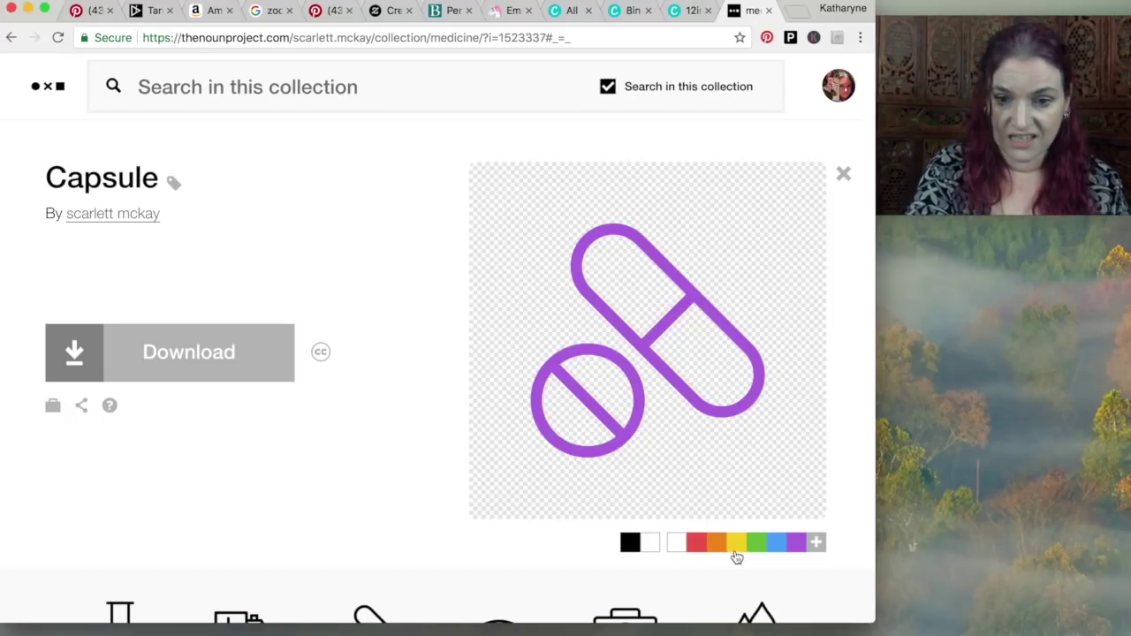
left_click(737, 545)
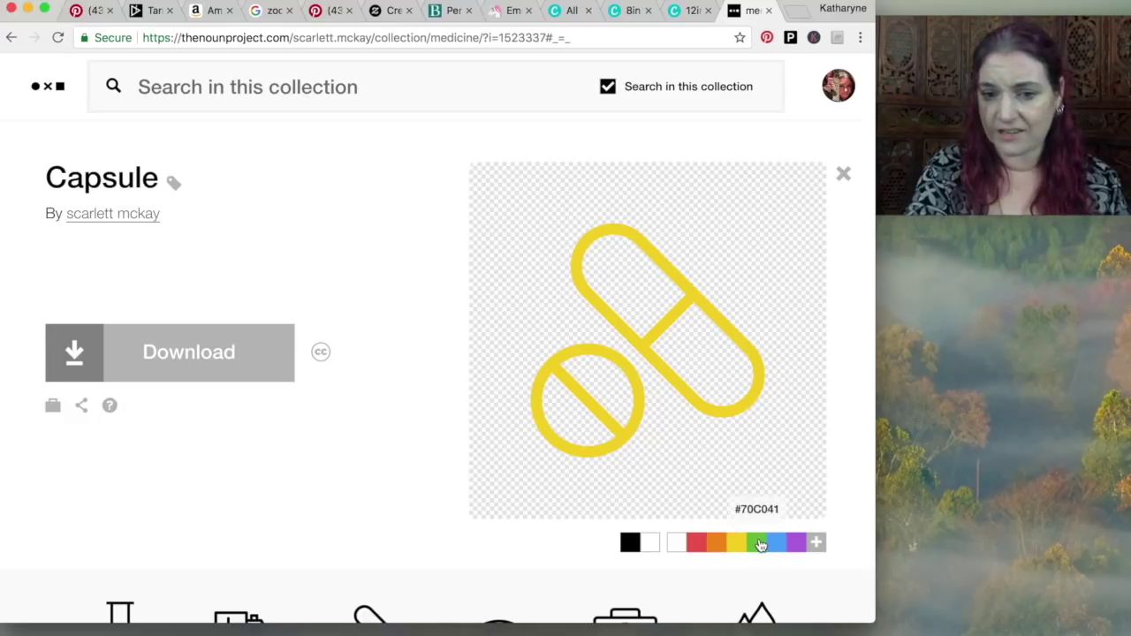
left_click(757, 543)
left_click(696, 543)
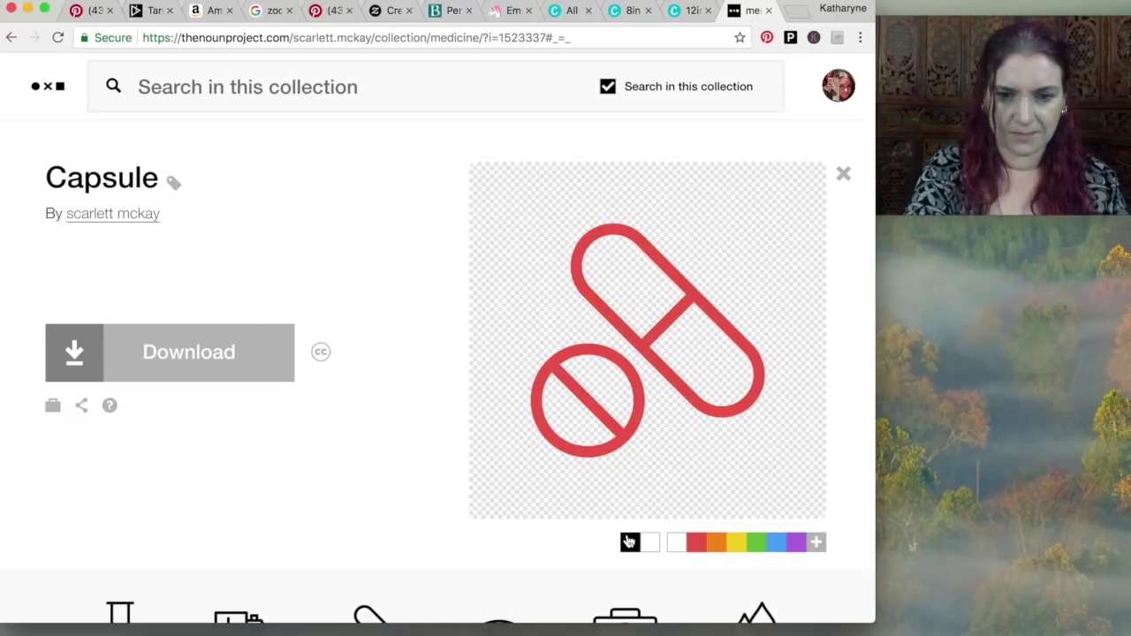
left_click(629, 541)
Download the black Capsule icon as PNG and return to the Canva clock design.
left_click(117, 342)
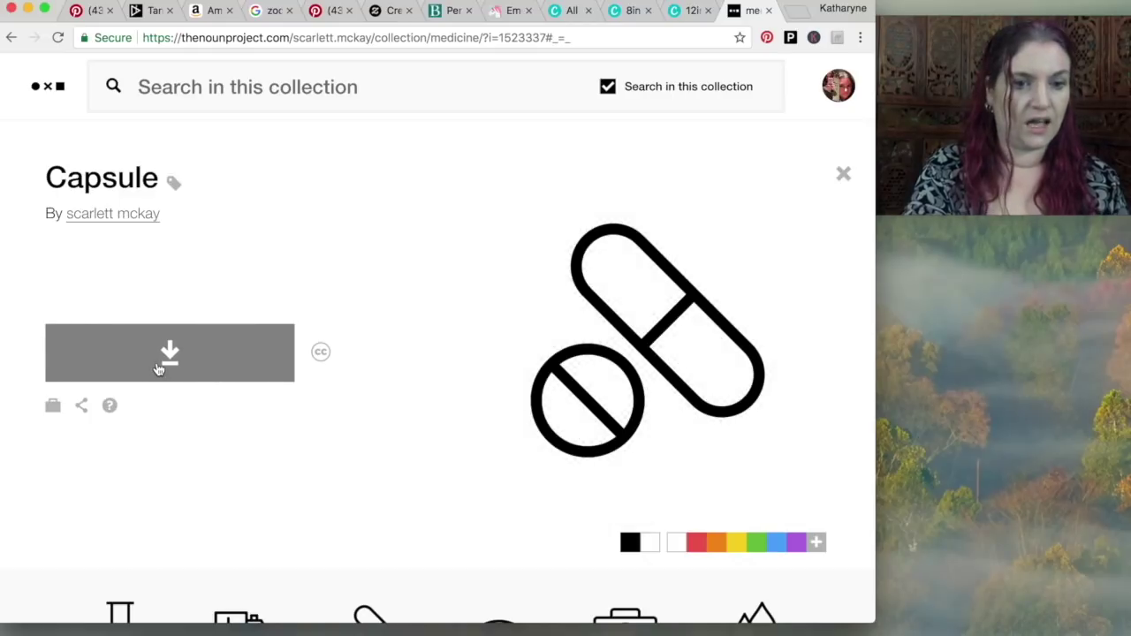
left_click(126, 344)
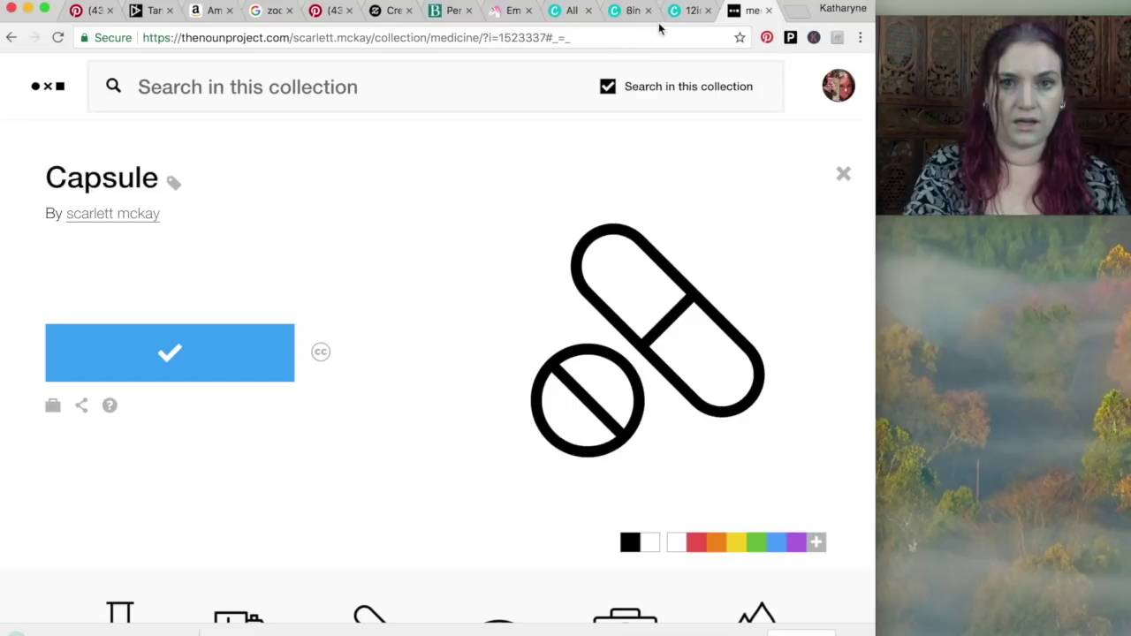
left_click(632, 17)
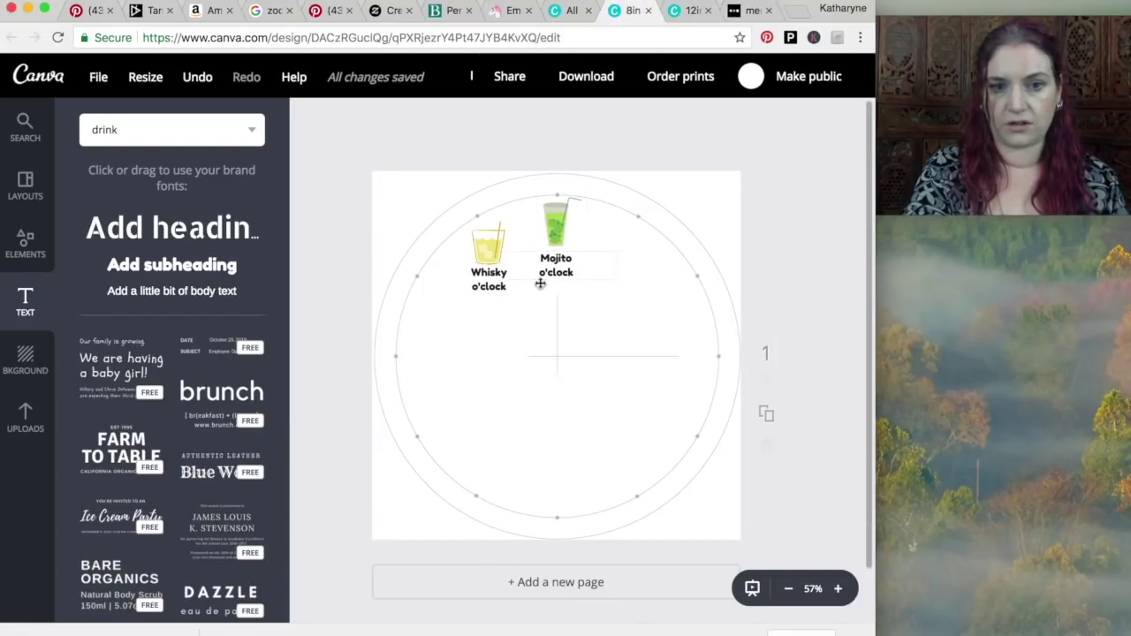
Upload the pill icon PNG, place and shrink it on the clock face, then delete it.
left_click(24, 420)
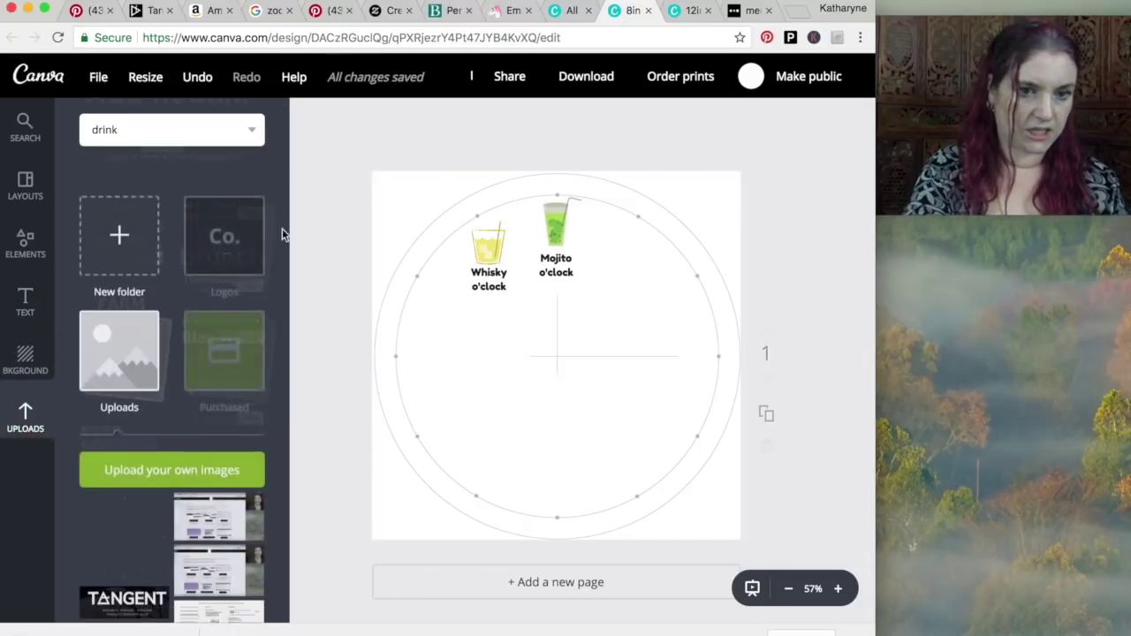
left_click(191, 453)
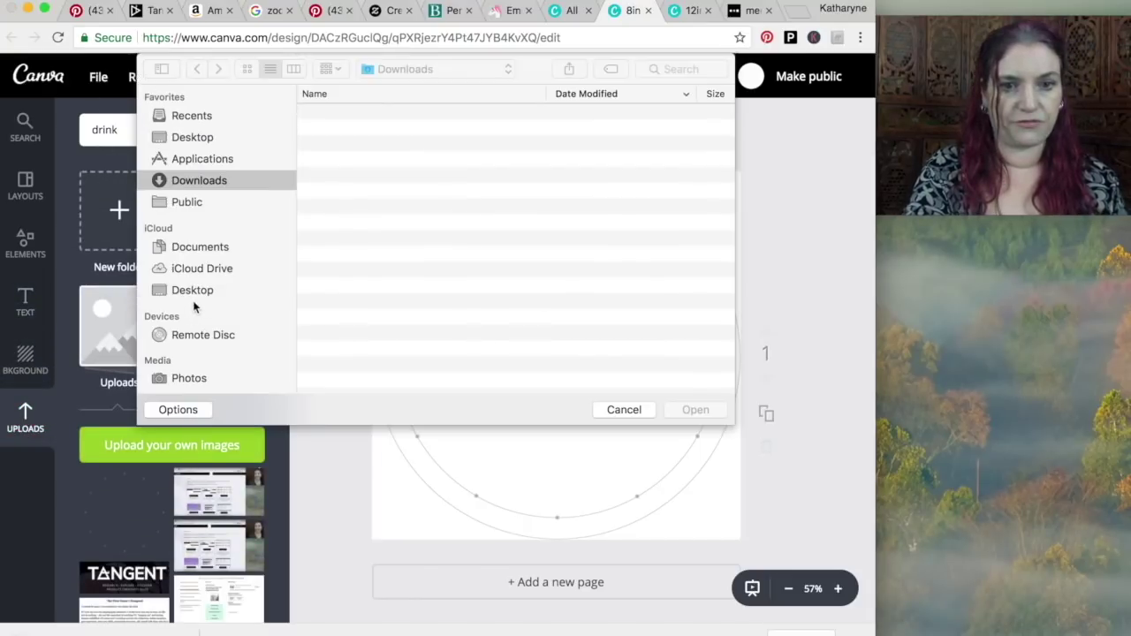
left_click(352, 114)
double_click(351, 113)
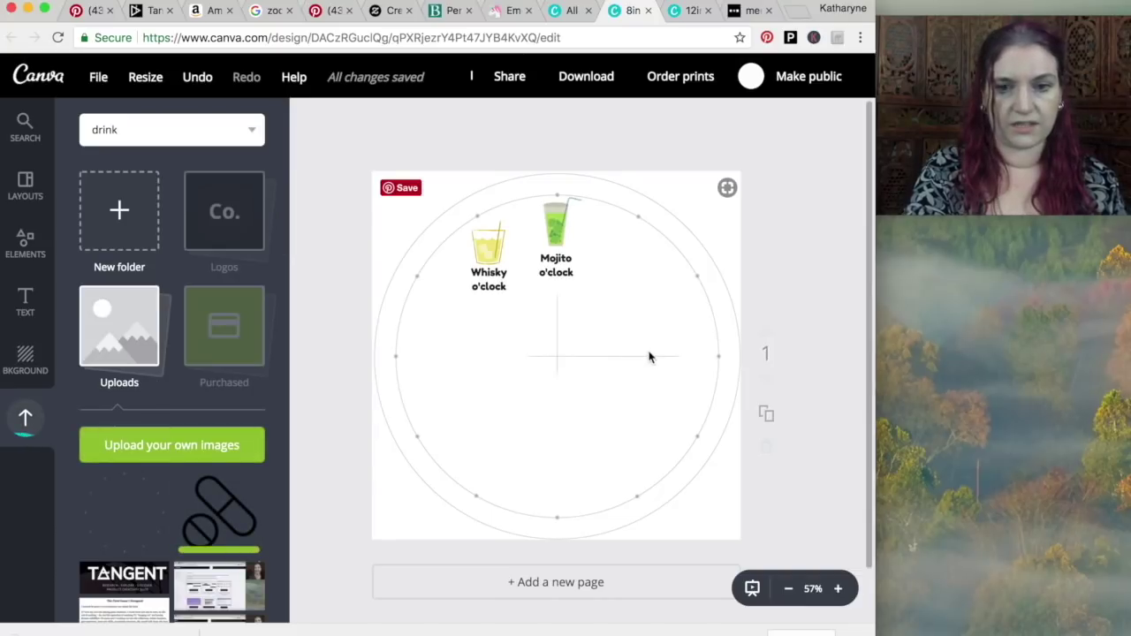
left_click_drag(241, 529, 674, 354)
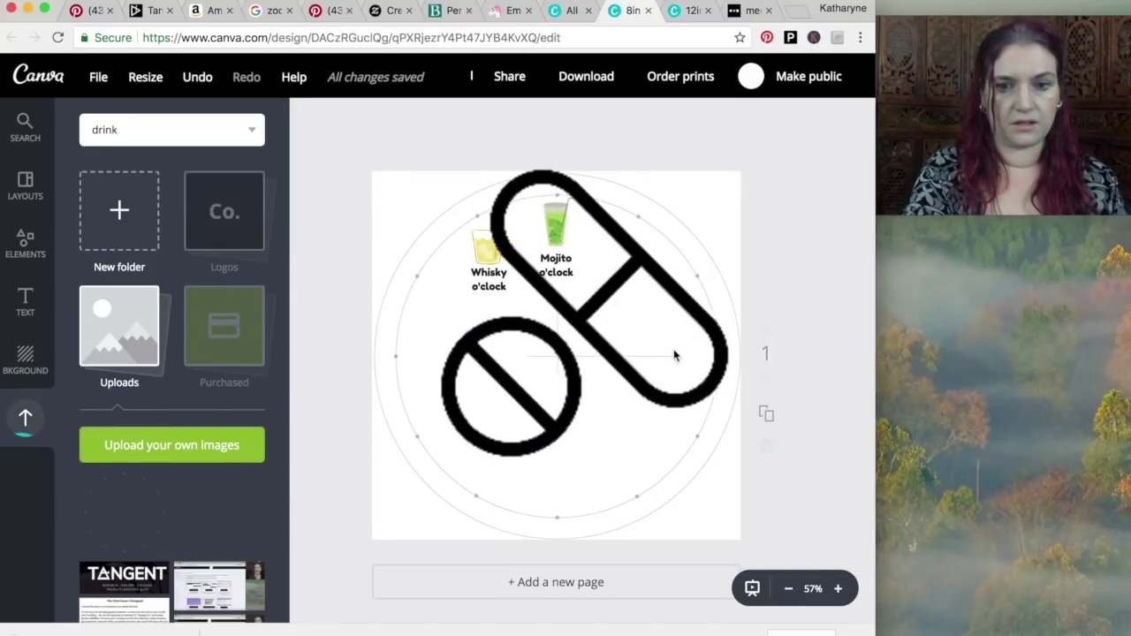
left_click_drag(407, 486, 639, 315)
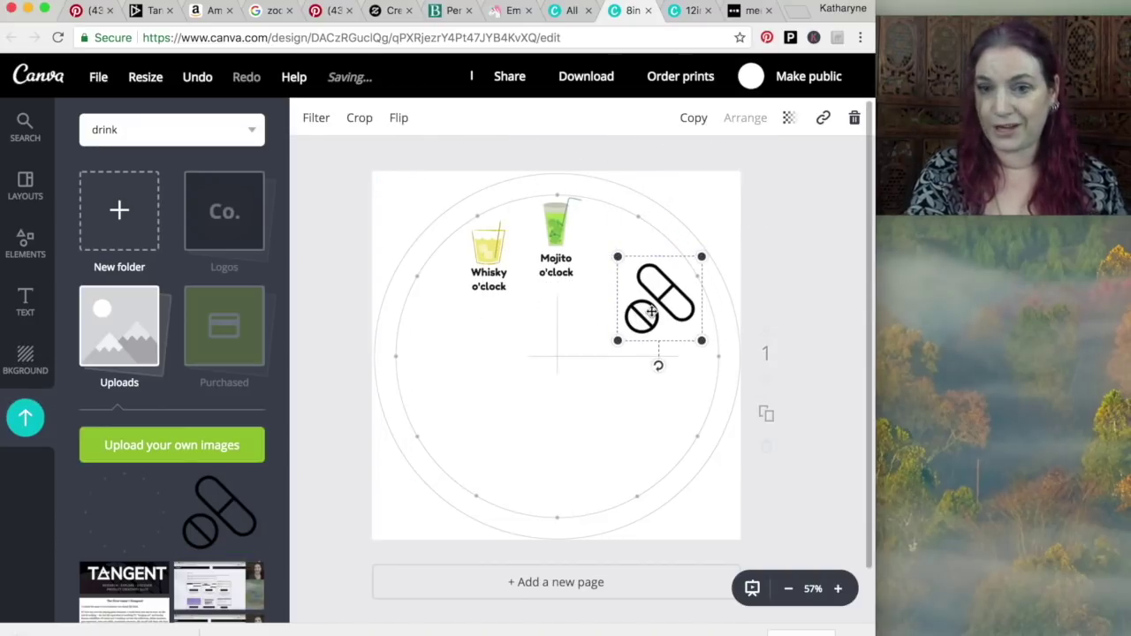
left_click_drag(617, 338, 634, 316)
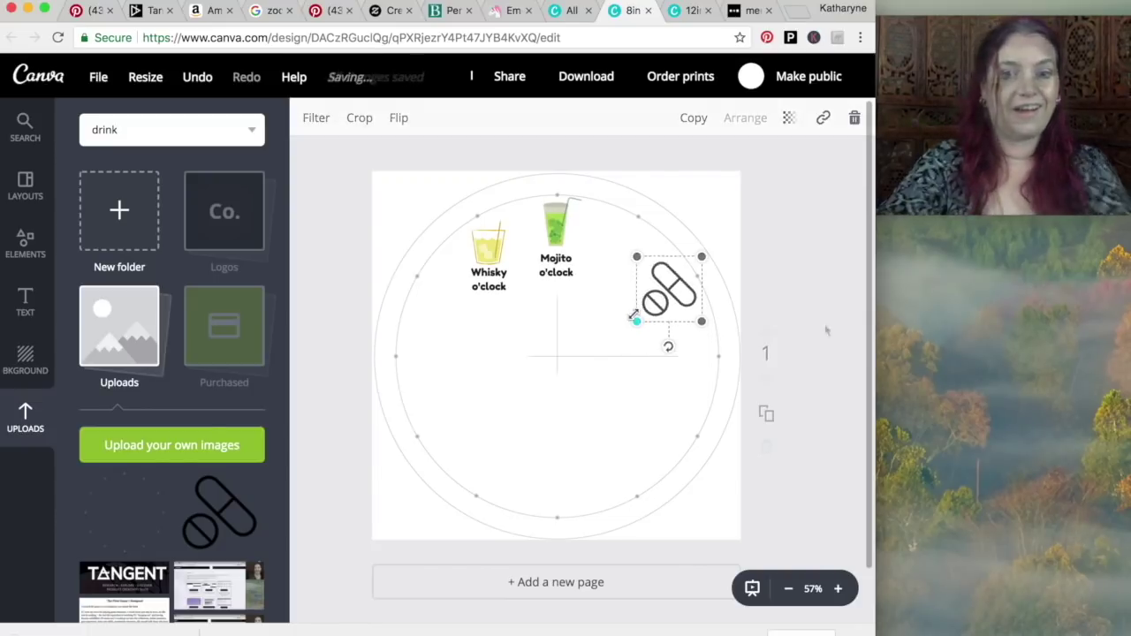
key("Delete")
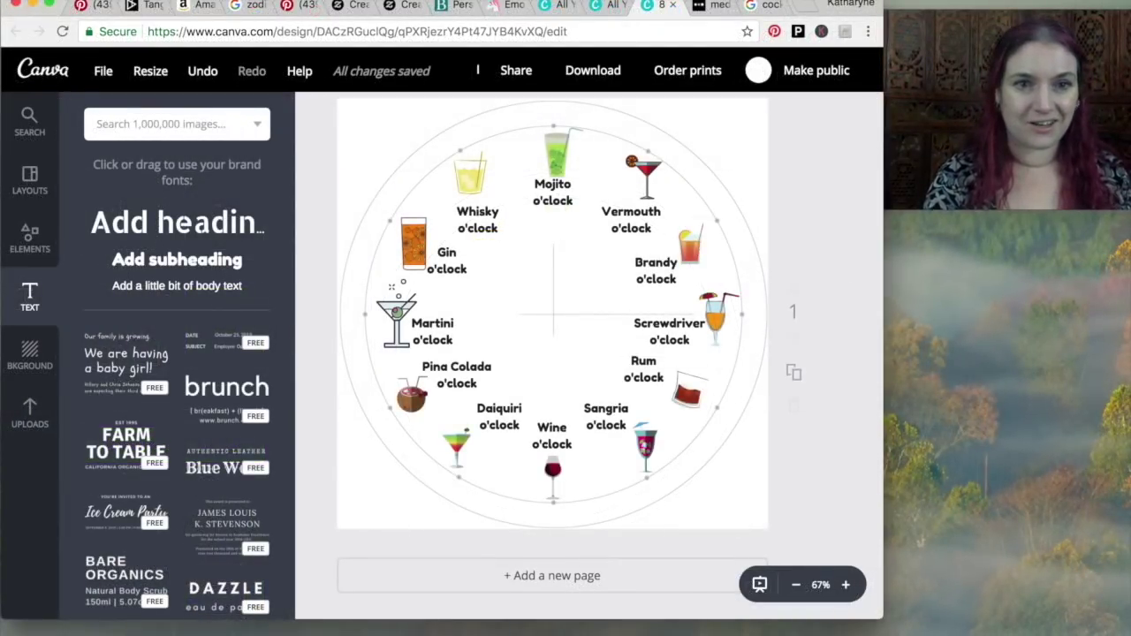
left_click(410, 9)
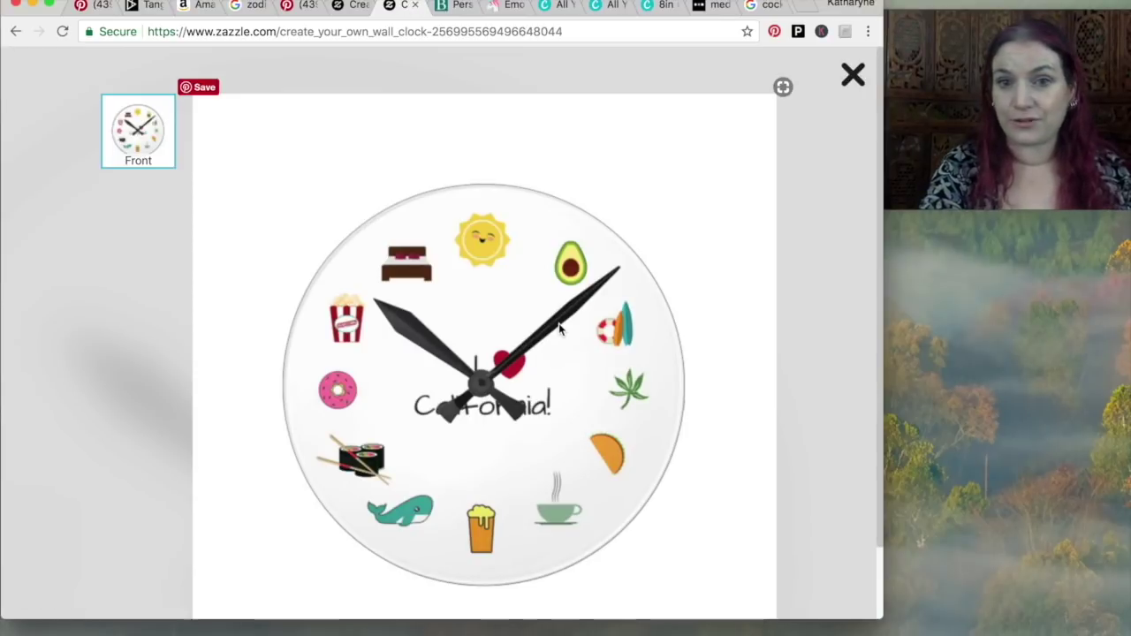
left_click(659, 7)
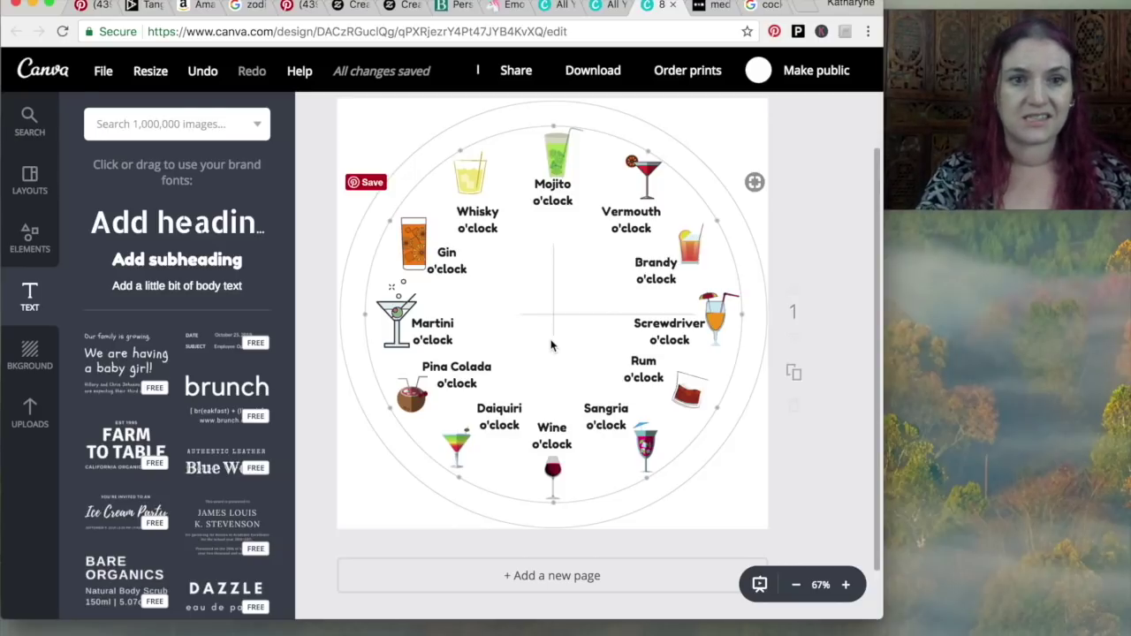
left_click(93, 5)
Select the wall clock search term in Tangent, then return to the Zazzle wall clock page.
left_click(141, 7)
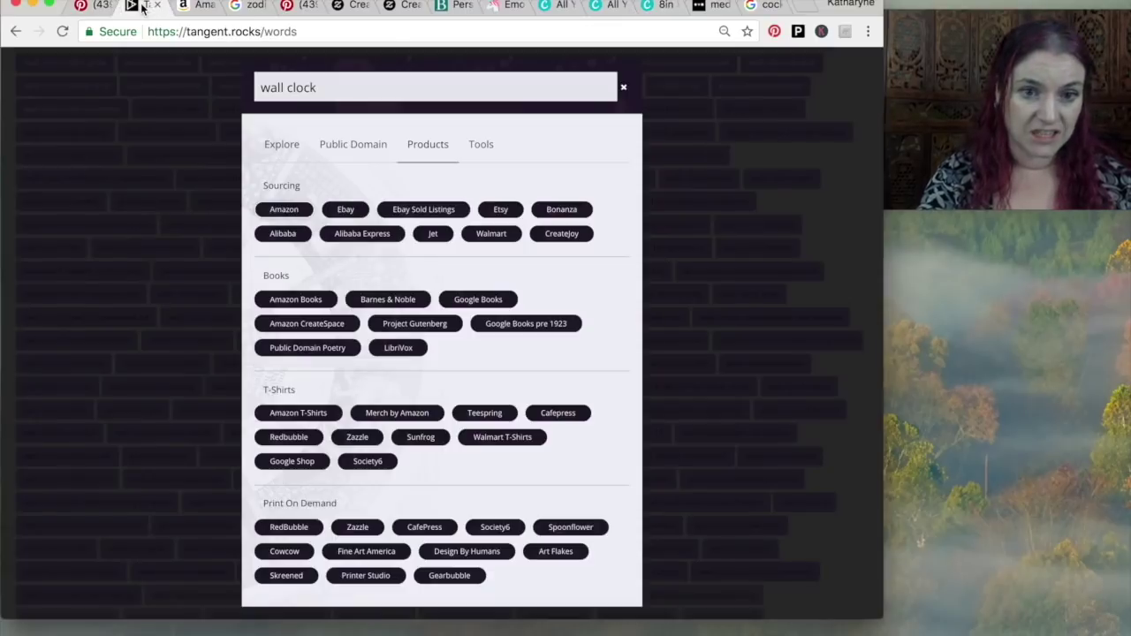
triple_click(513, 84)
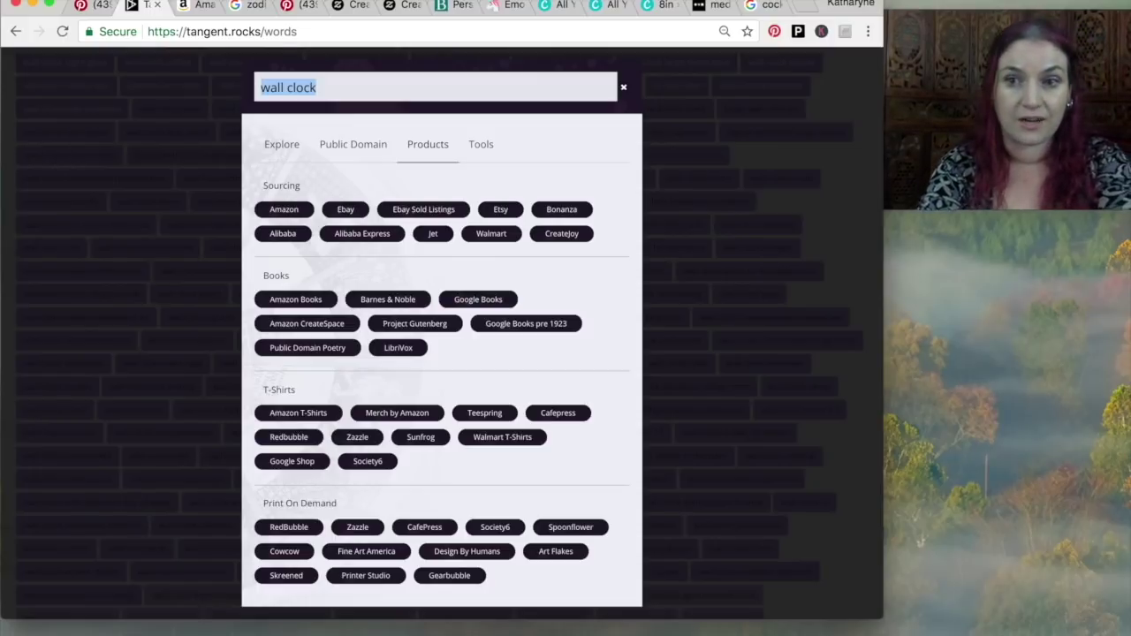
left_click(409, 13)
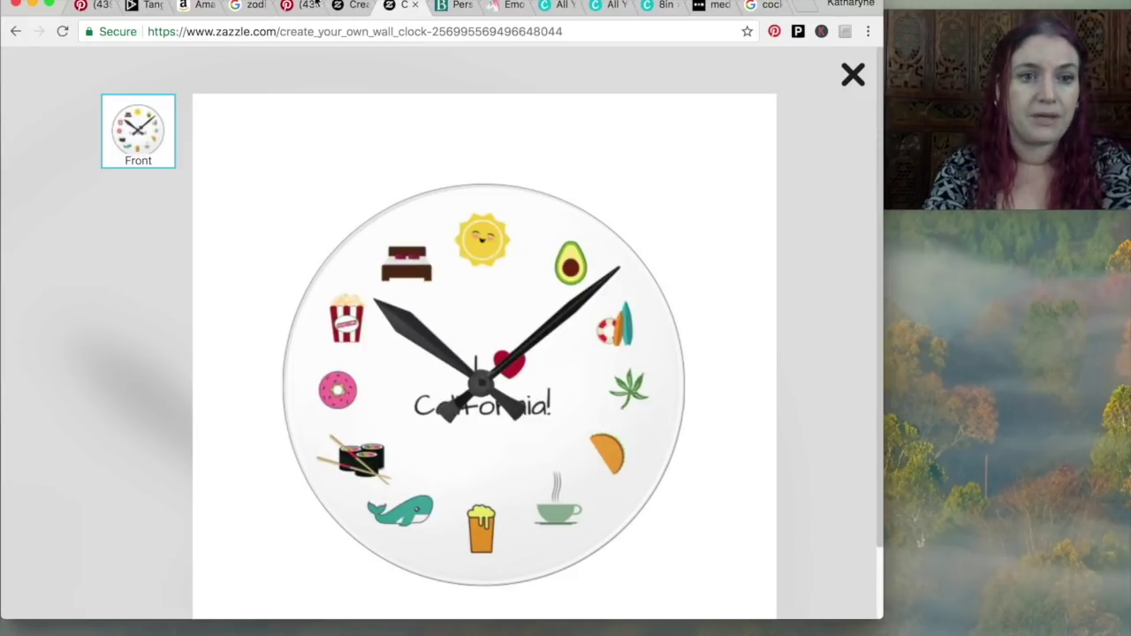
Search Tangent's Public Domain sources for California and open the Flickr PD results.
left_click(146, 8)
left_click(326, 142)
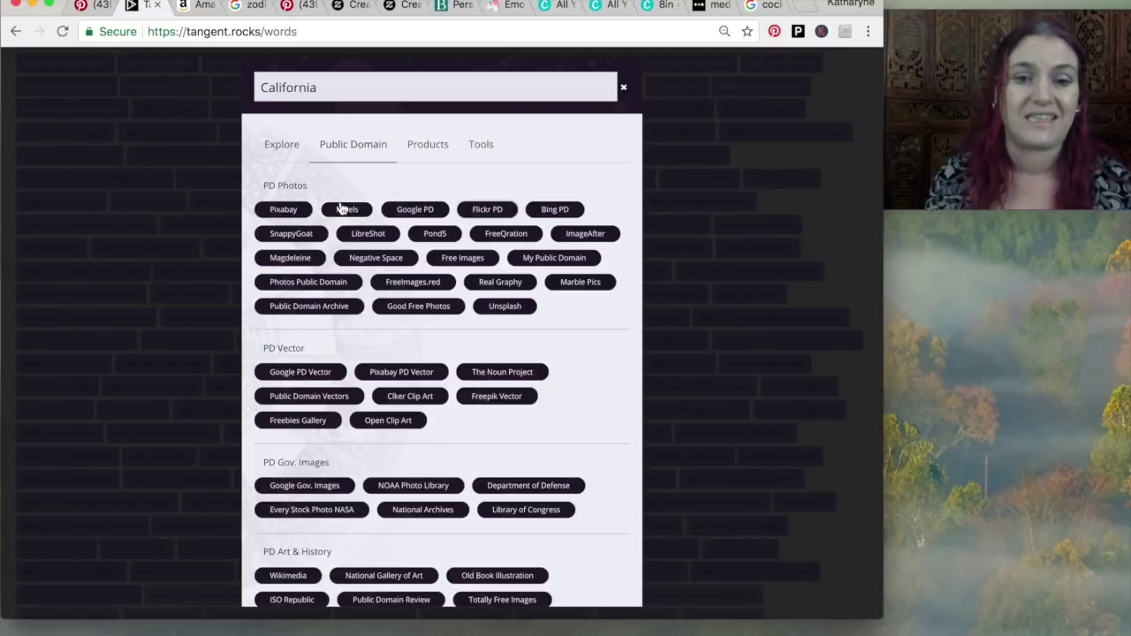
left_click(483, 211)
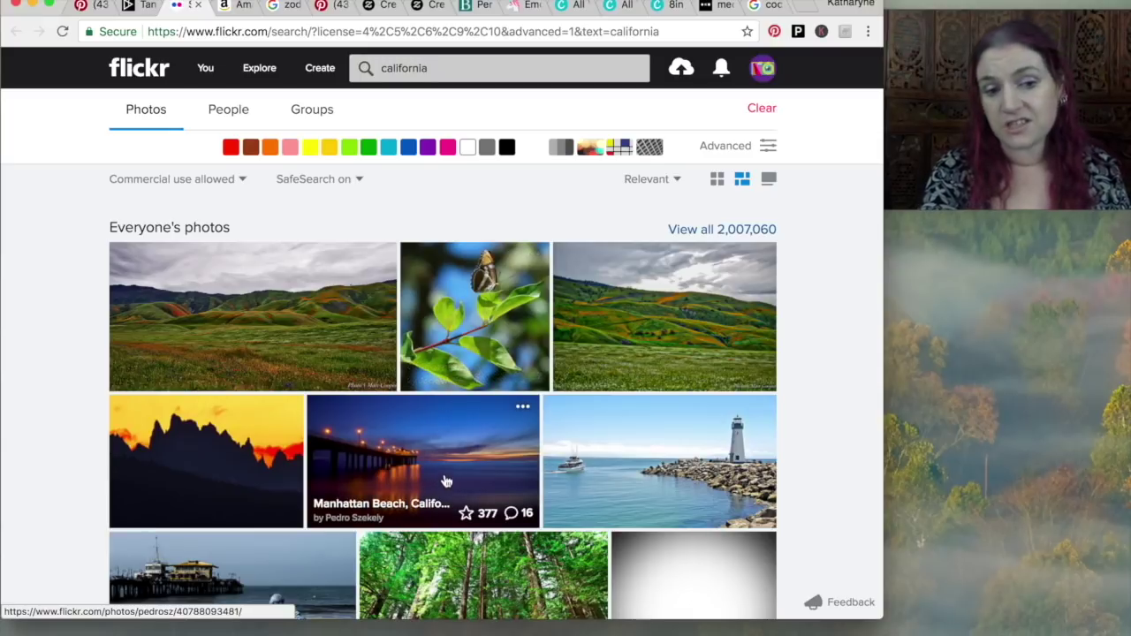
scroll(446, 481, "down", 5)
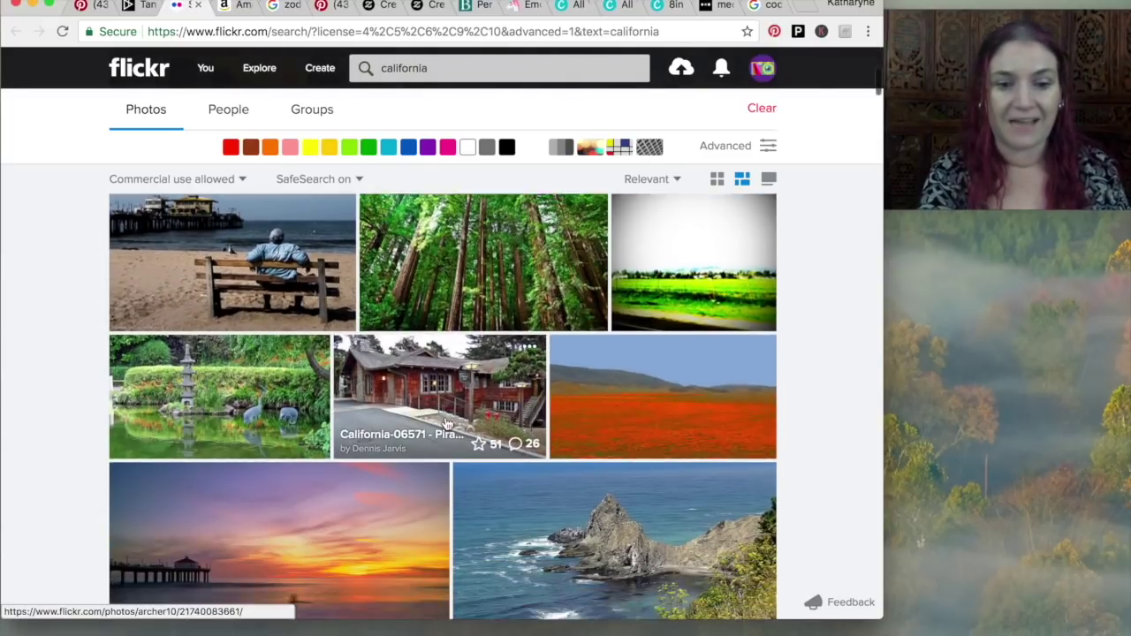
scroll(447, 424, "down", 4)
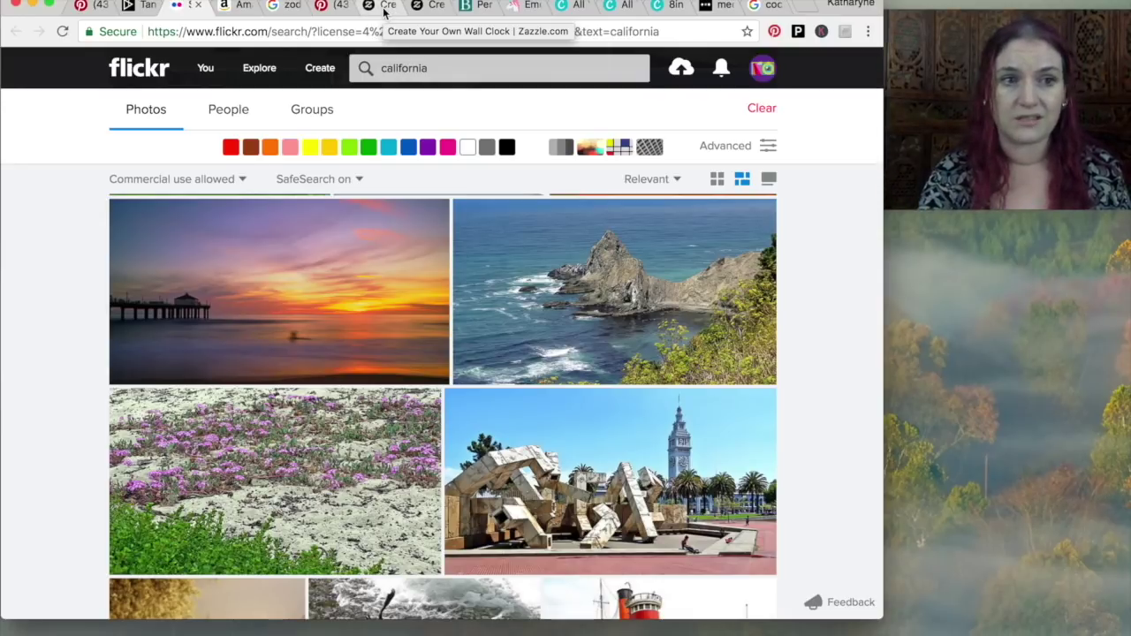
left_click(92, 12)
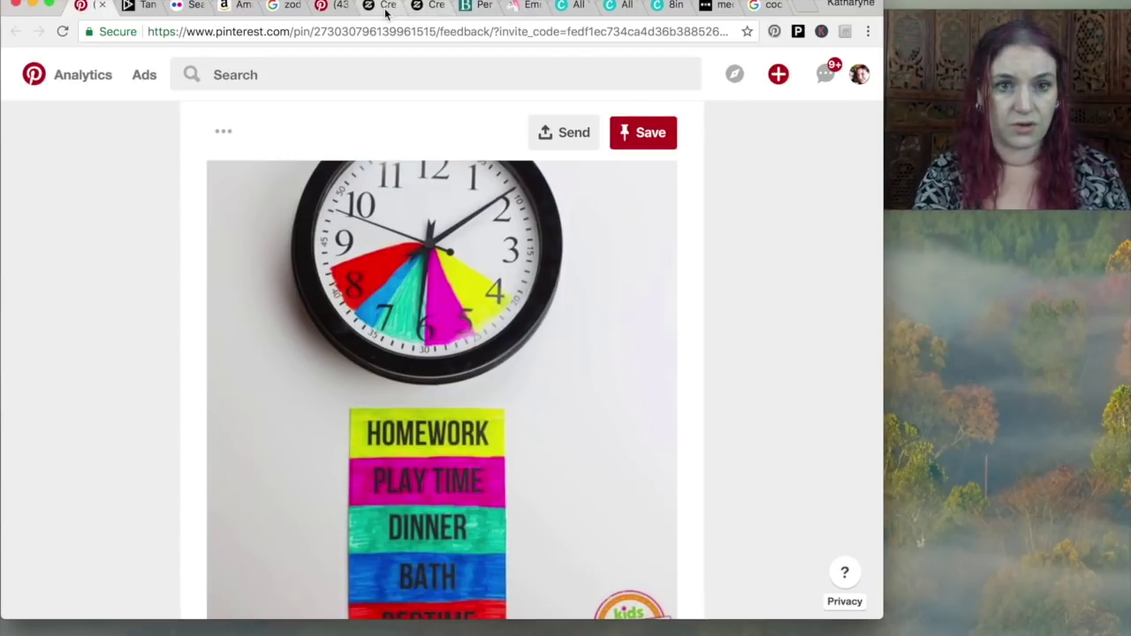
Leave the Pinterest routine clock pin and go back to the Canva drink clock design.
left_click(667, 9)
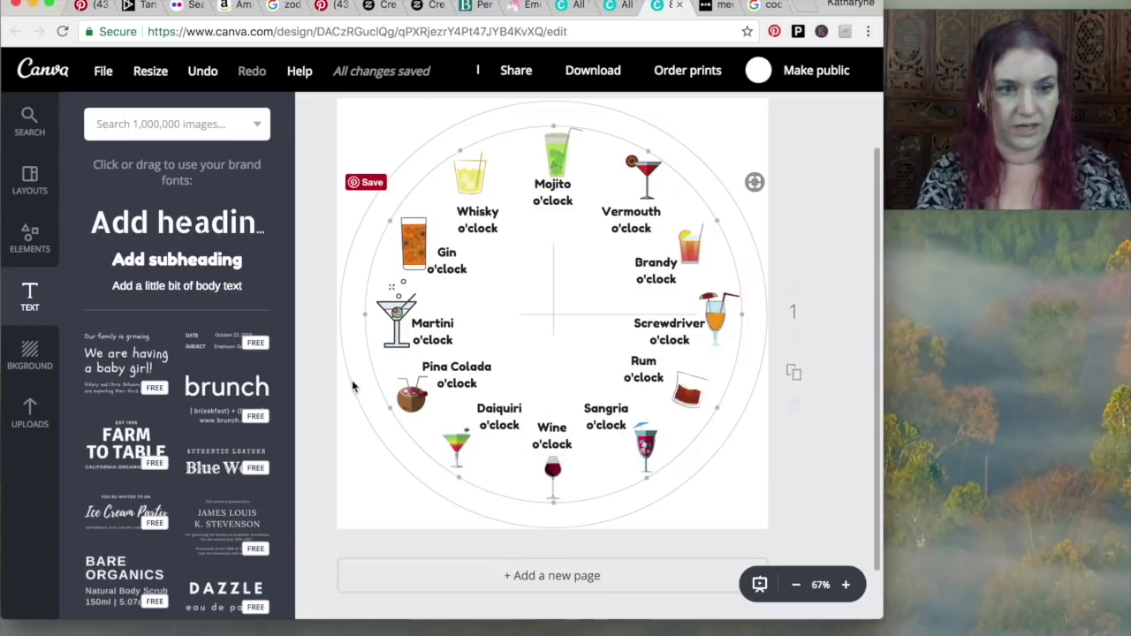
Add a two-line 'It's party time!' subheading at the clock centre in Architects Daughter.
left_click(212, 265)
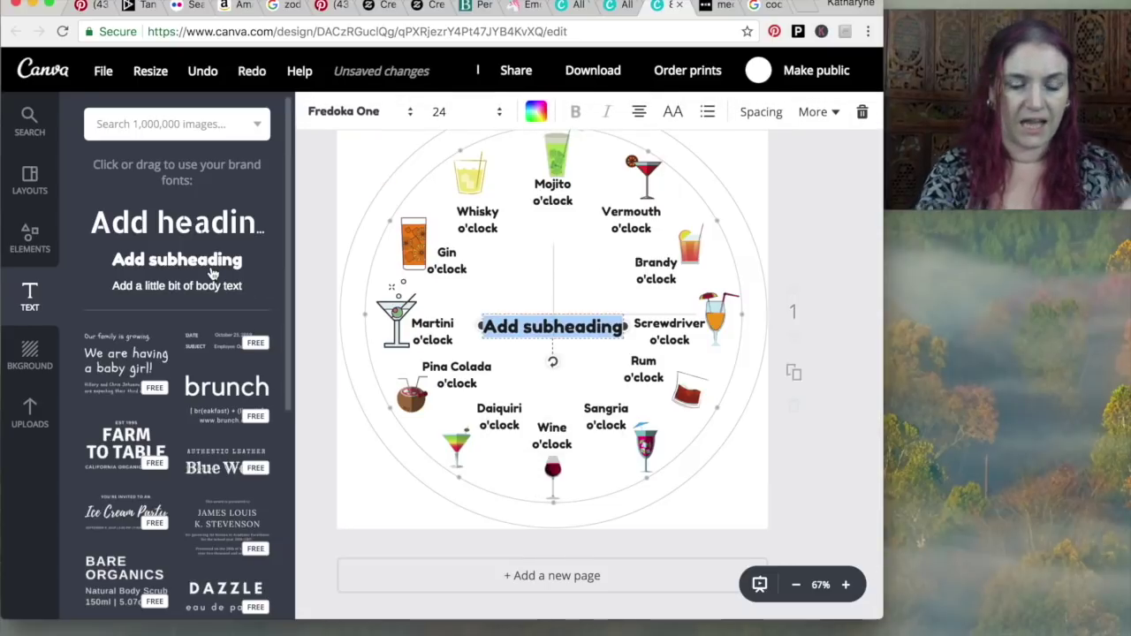
type("It's par")
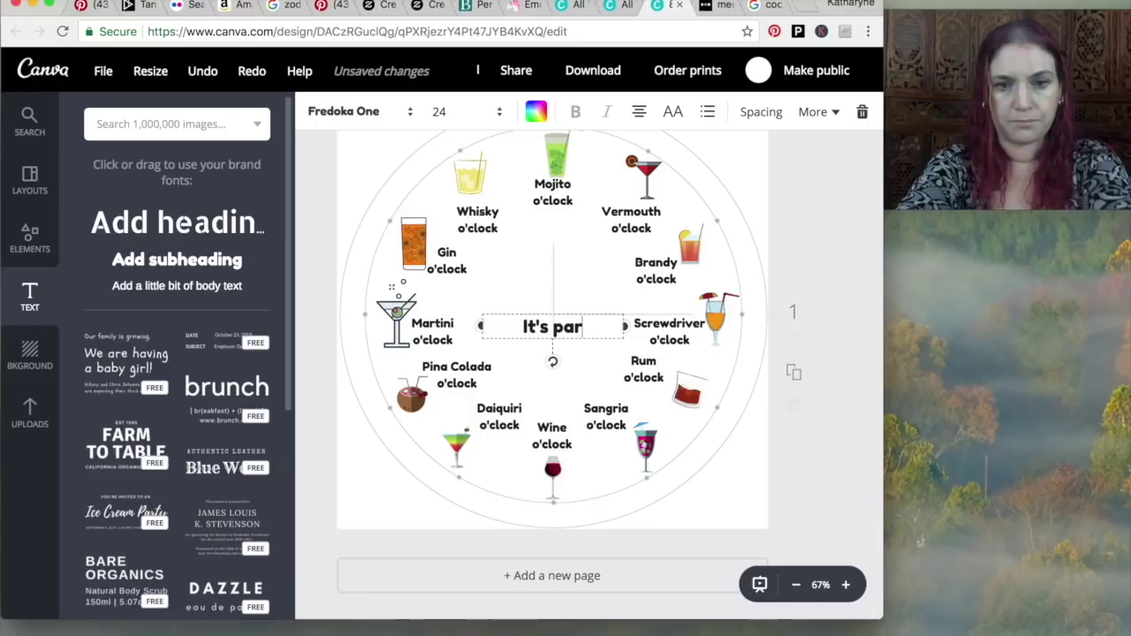
type("ty time!")
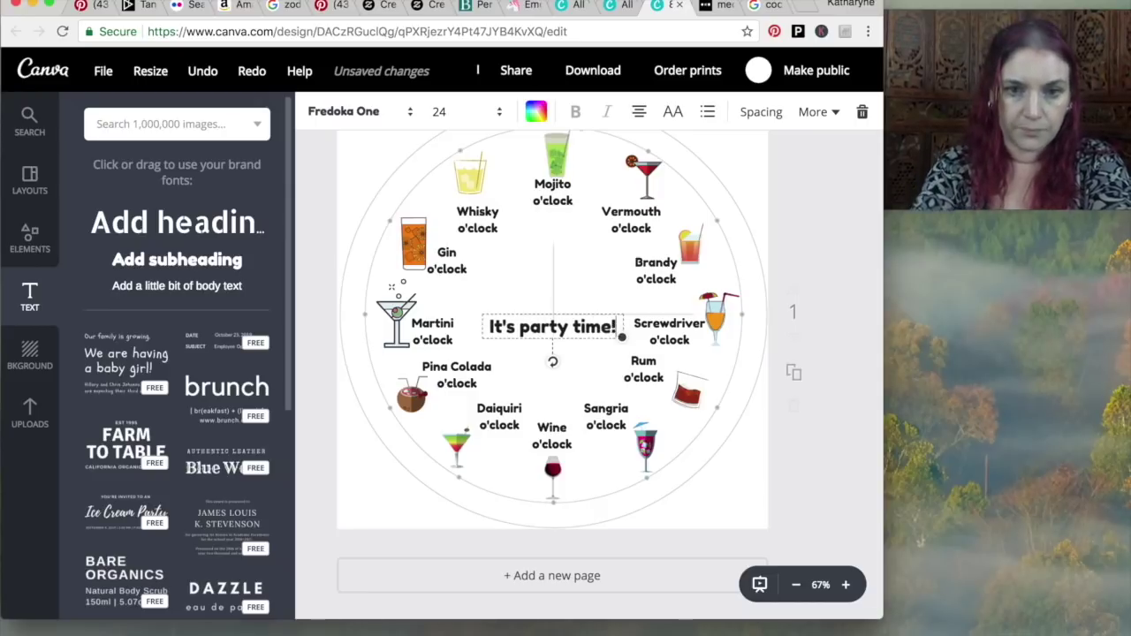
key("Return")
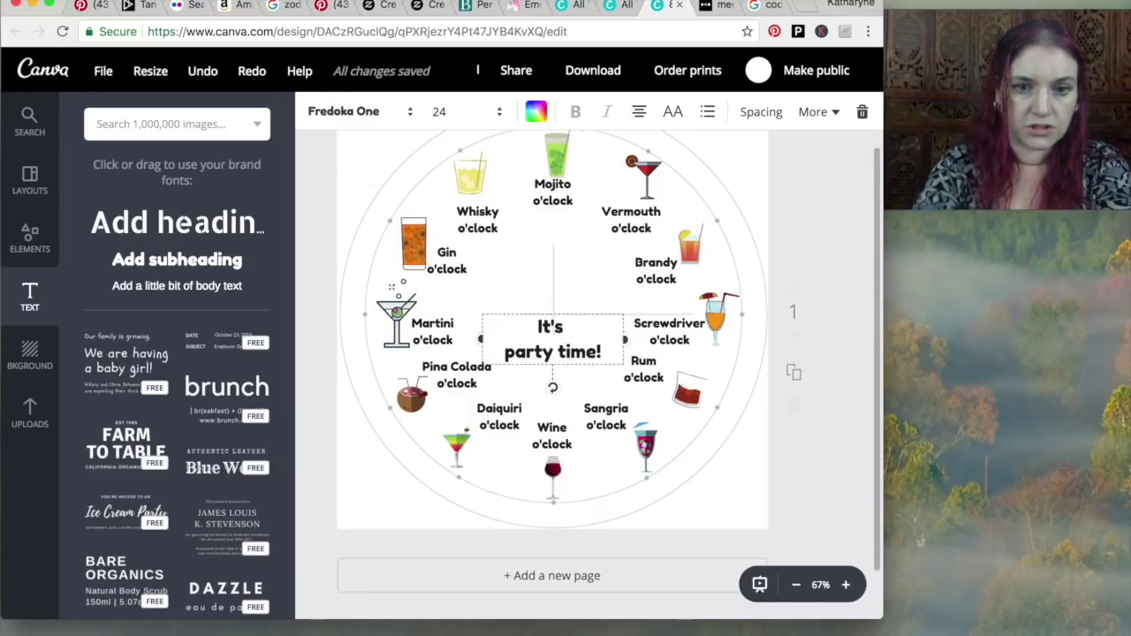
left_click(389, 115)
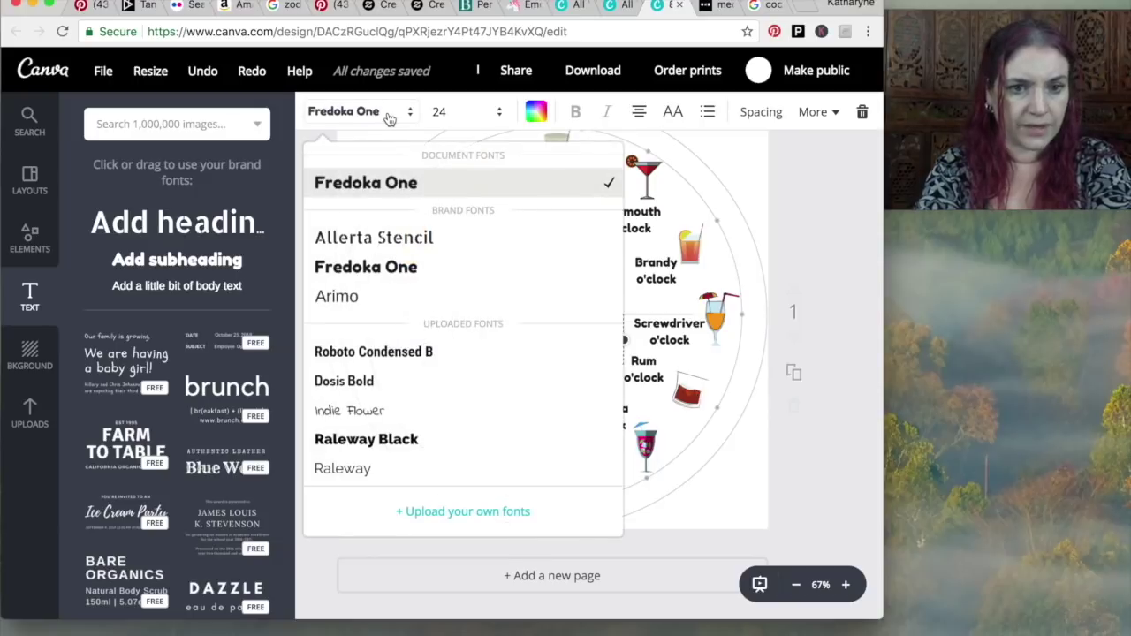
scroll(416, 353, "down", 5)
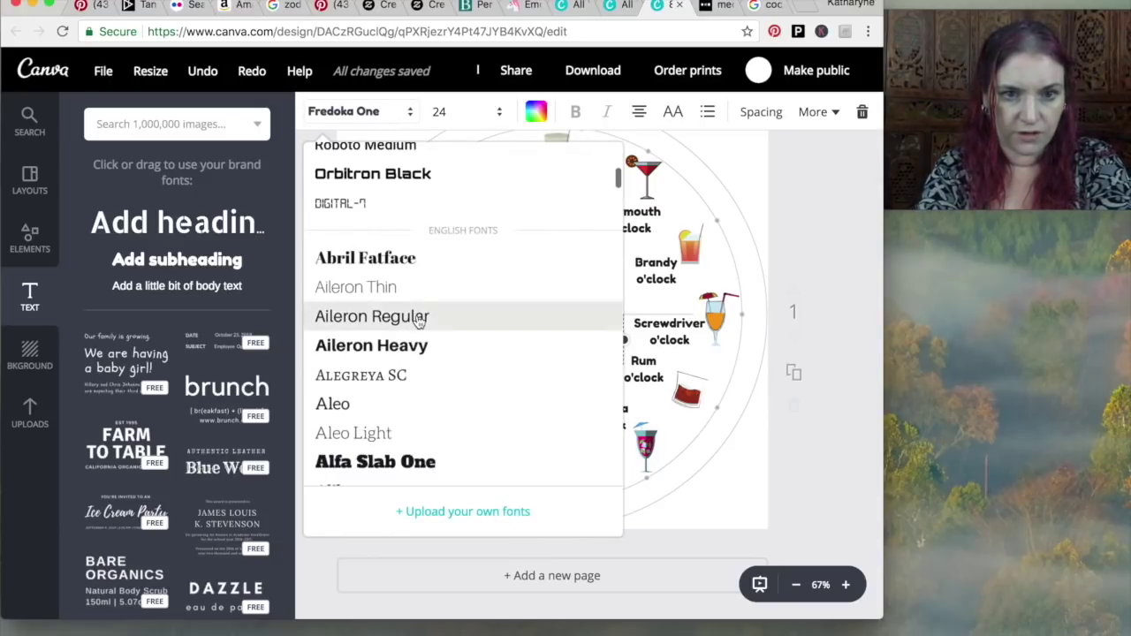
scroll(412, 263, "down", 5)
scroll(412, 263, "down", 6)
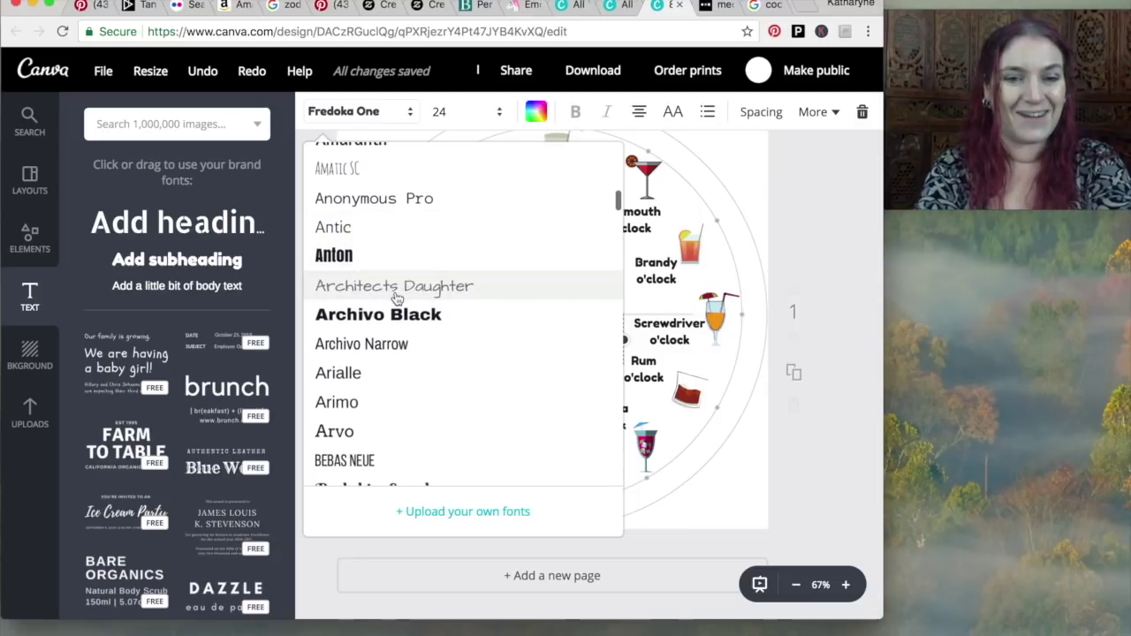
left_click(395, 286)
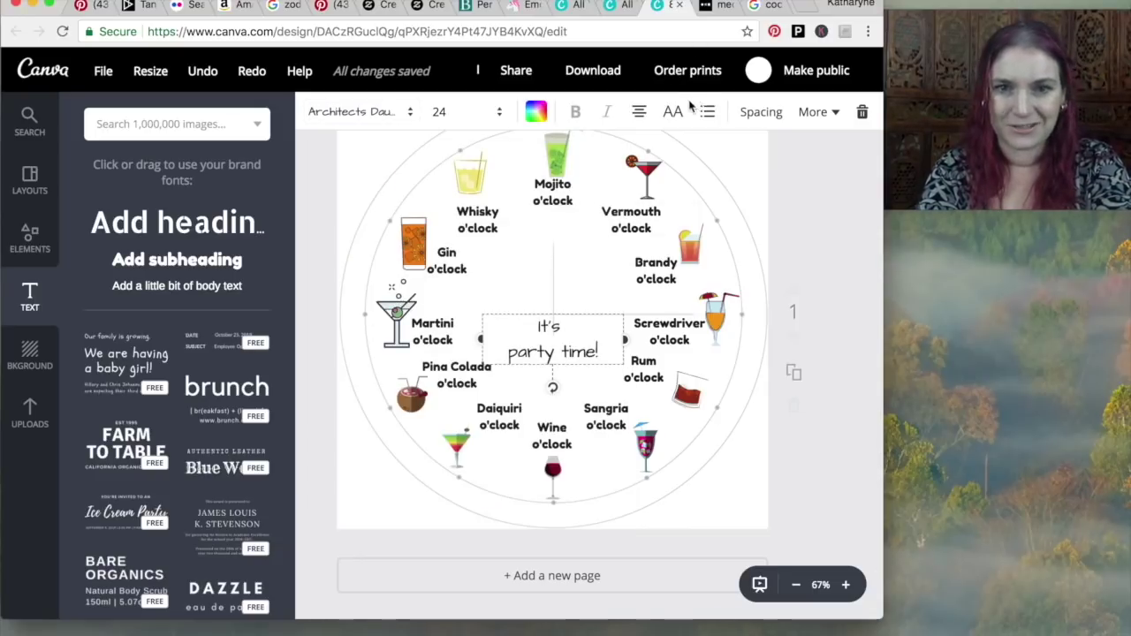
Colour the centre text red and select its words for further restyling.
left_click(536, 112)
scroll(607, 272, "down", 5)
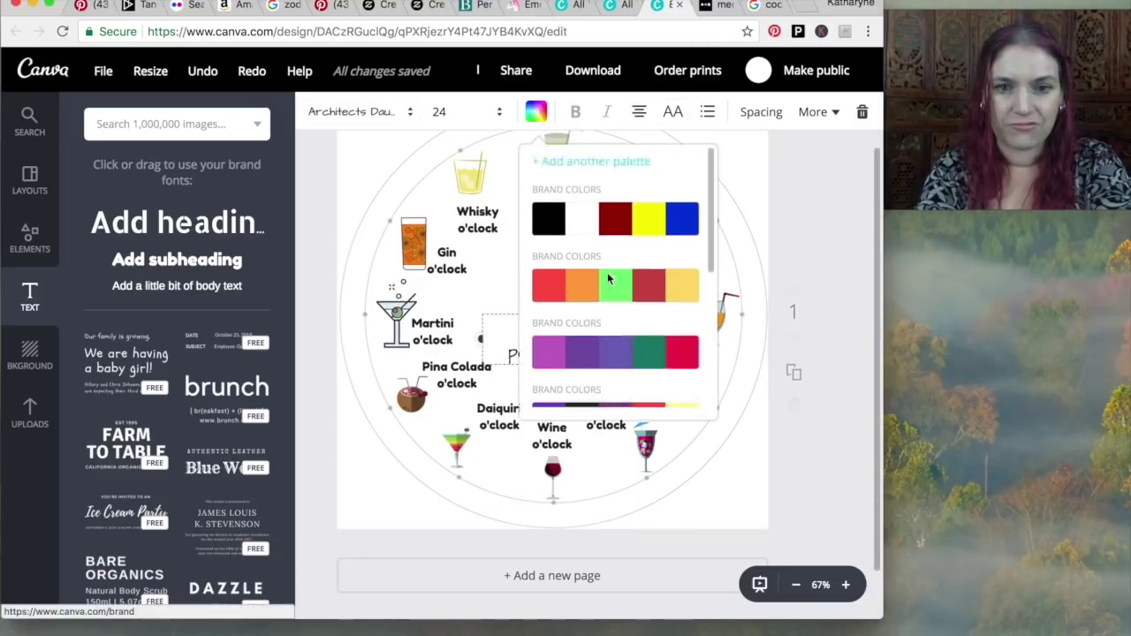
left_click(683, 200)
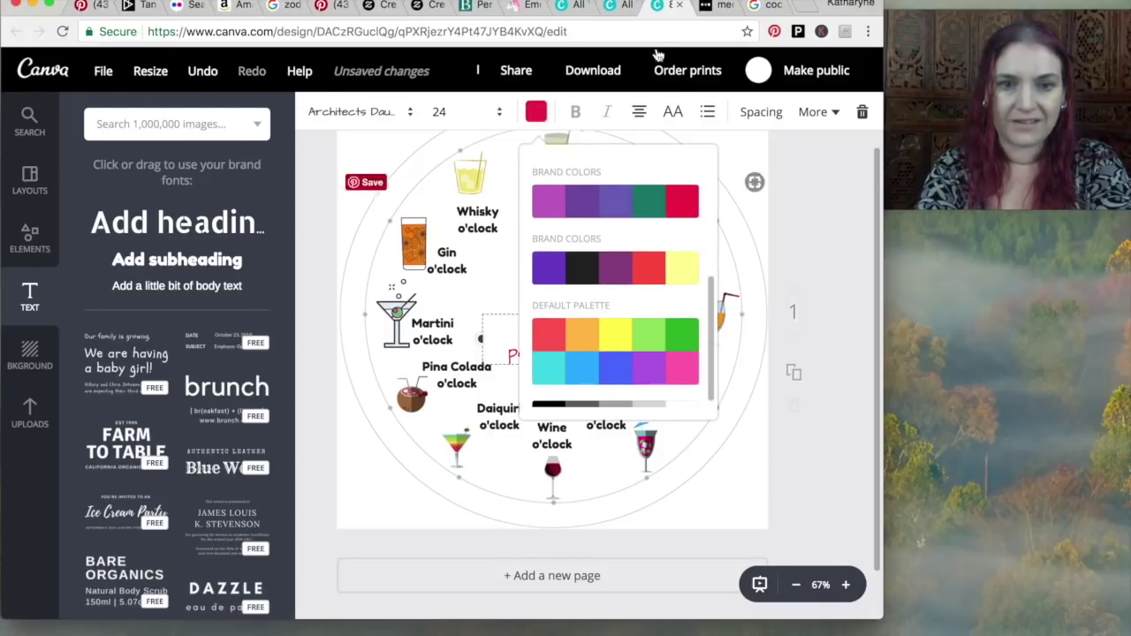
left_click(553, 352)
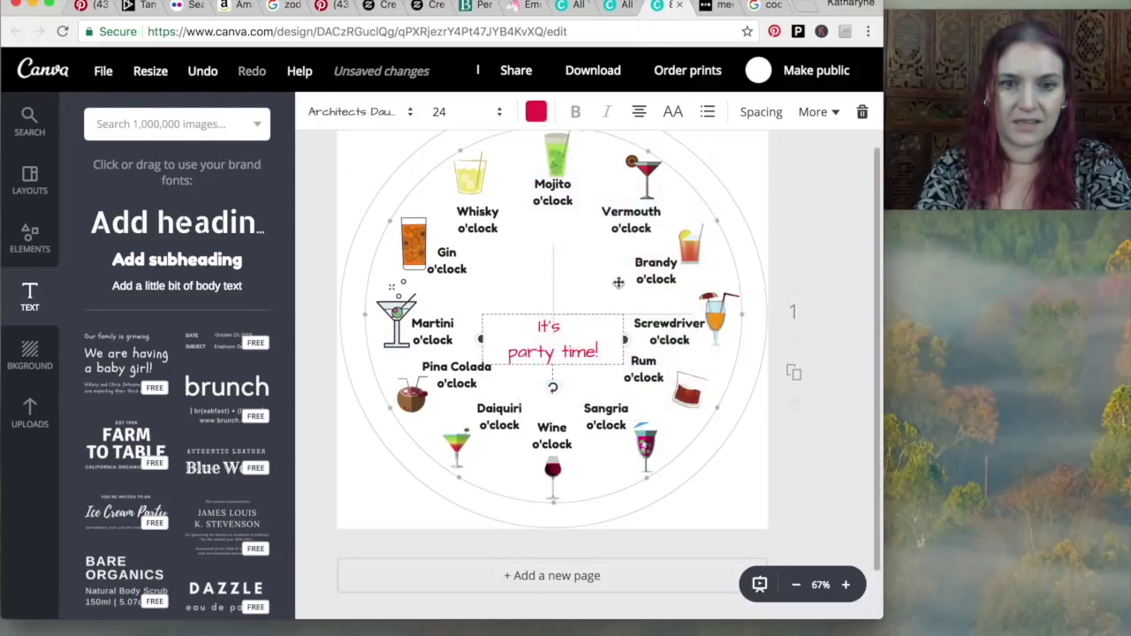
left_click_drag(540, 352, 559, 287)
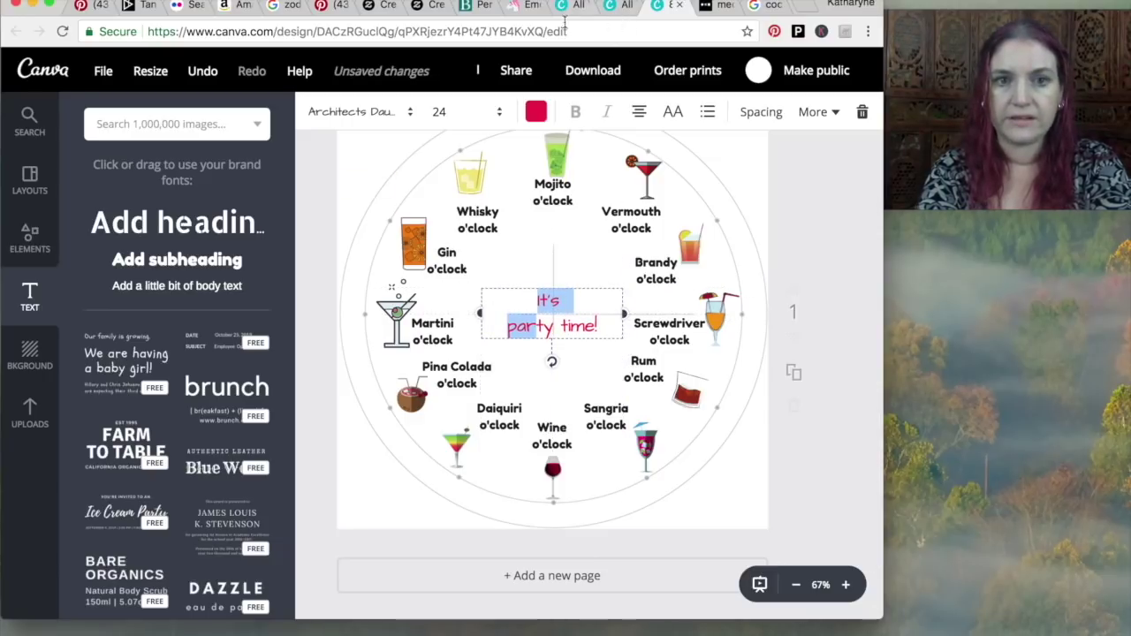
Set the centre text to size 32, line height 1.14, and nudge it slightly up.
left_click(477, 112)
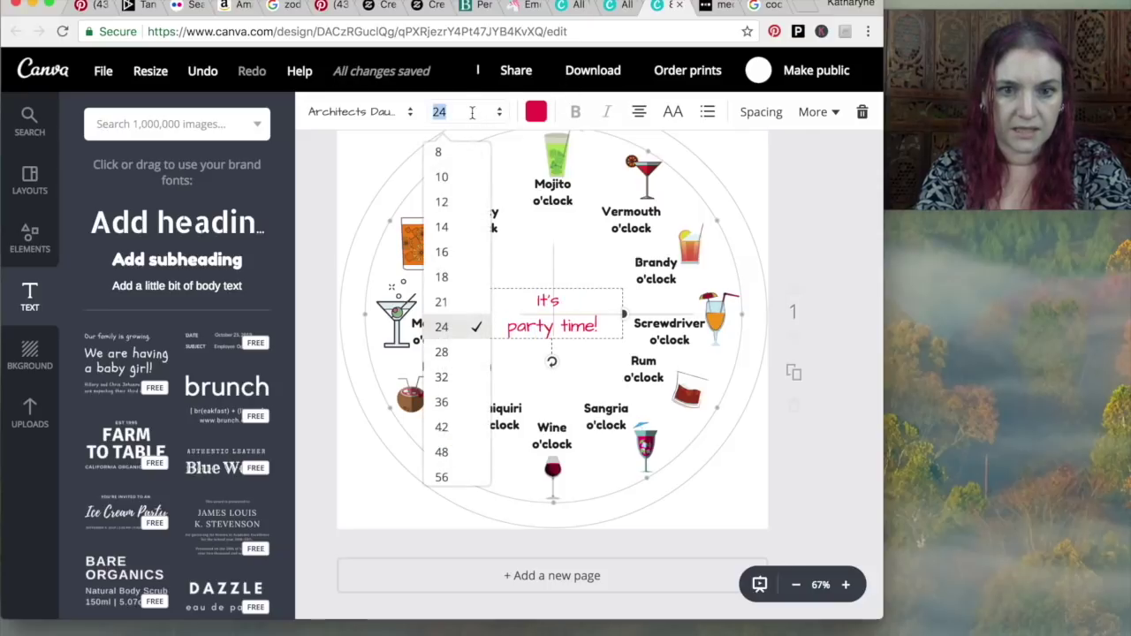
left_click(444, 378)
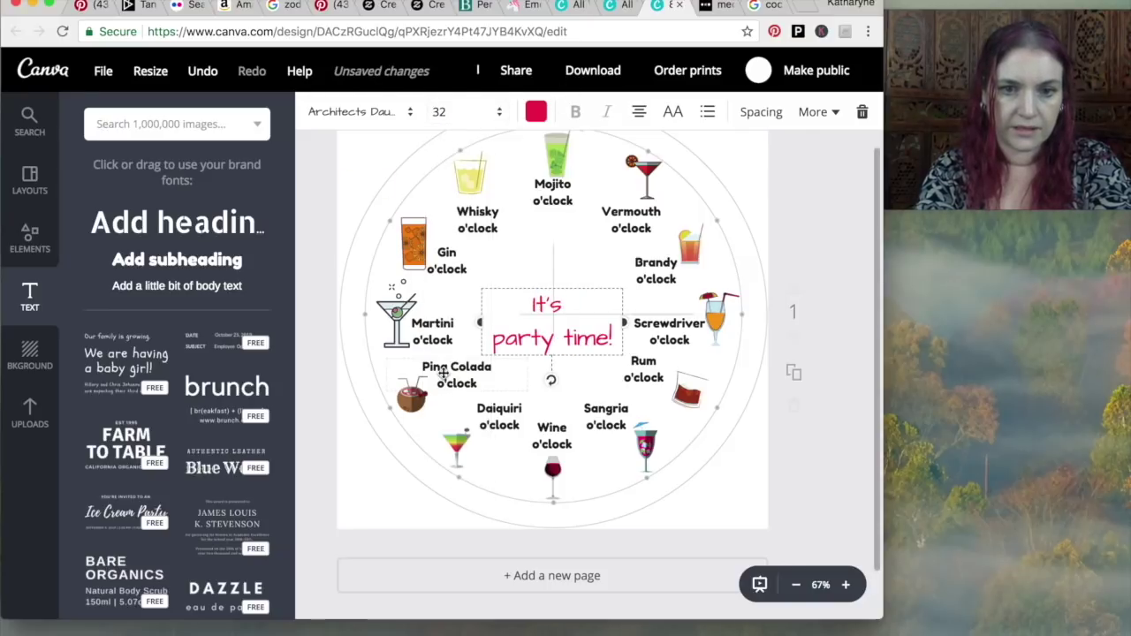
left_click(762, 111)
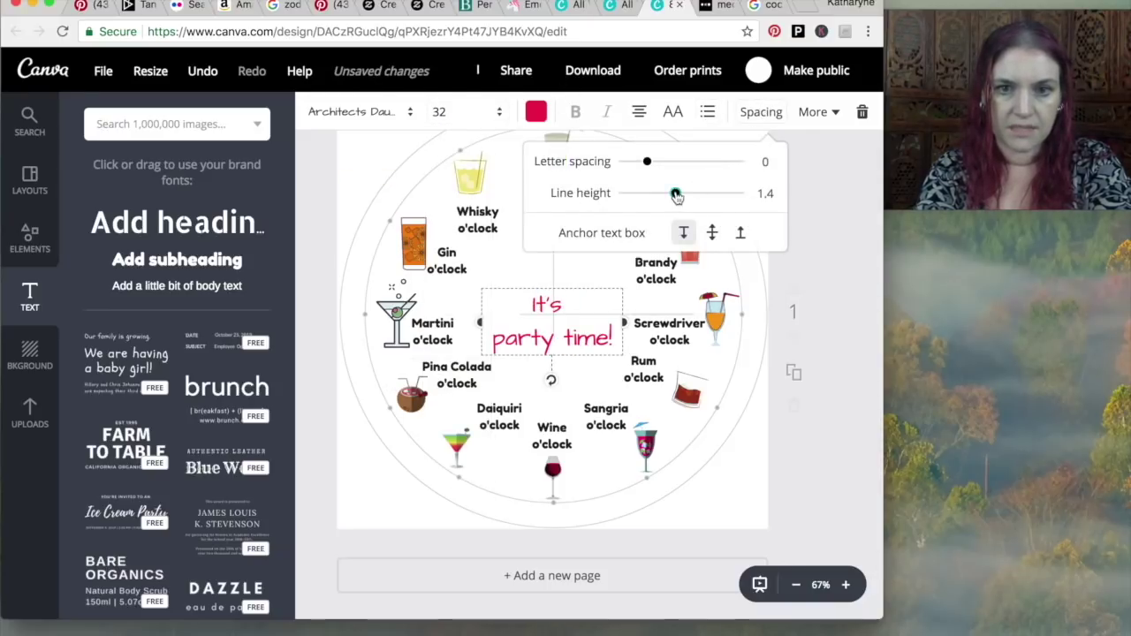
left_click_drag(677, 193, 643, 166)
left_click(849, 310)
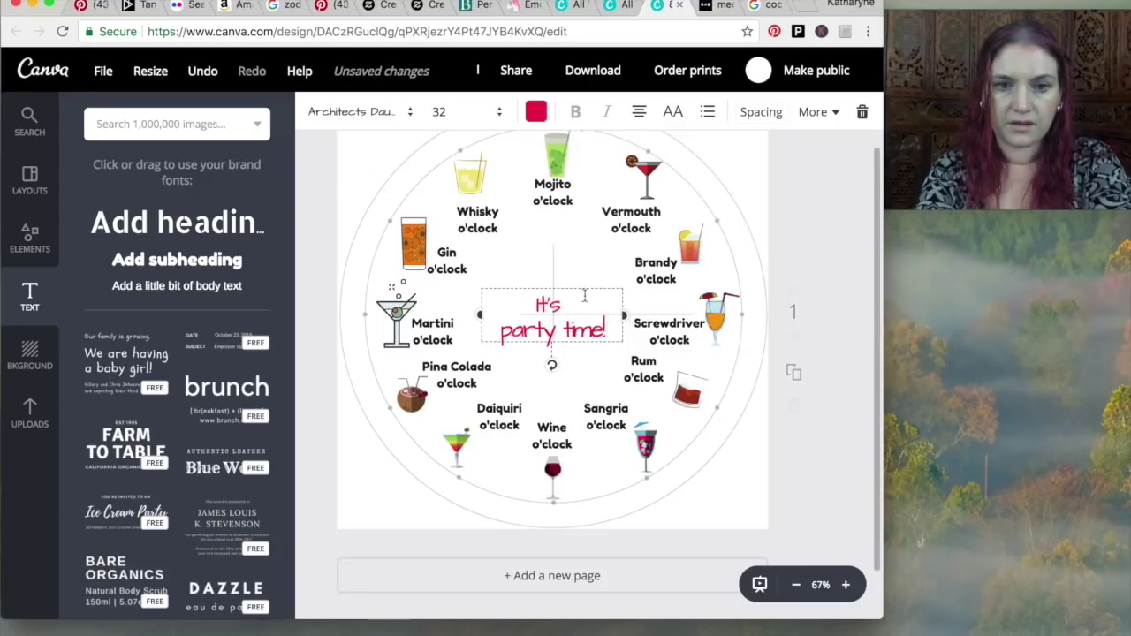
left_click(846, 383)
left_click_drag(575, 316, 576, 306)
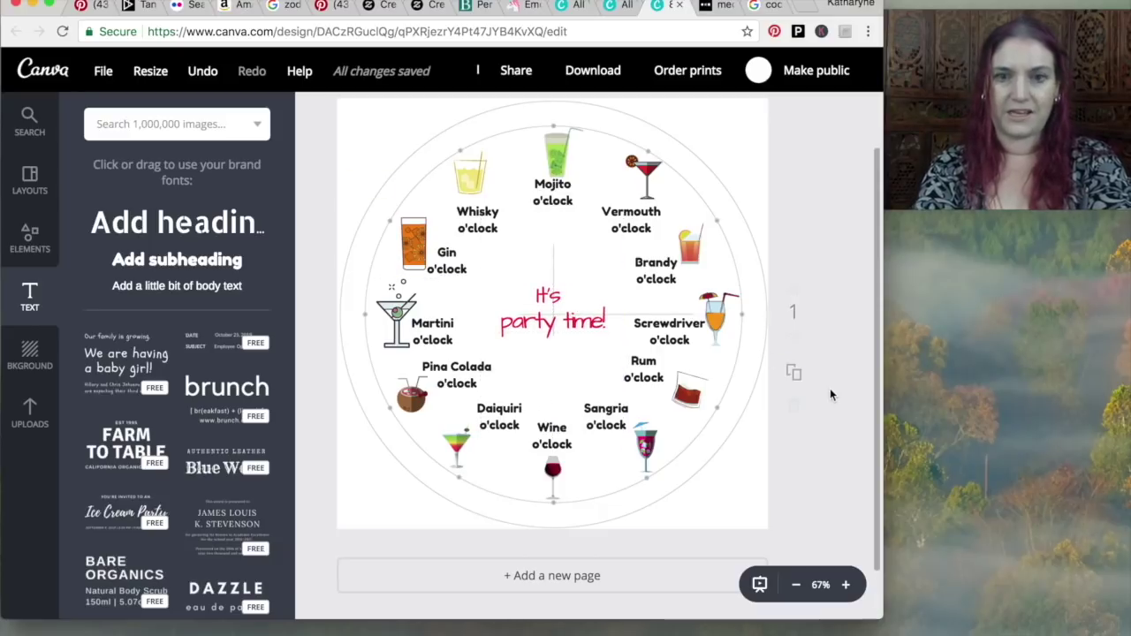
Delete the background clock circle image from the page.
left_click(752, 120)
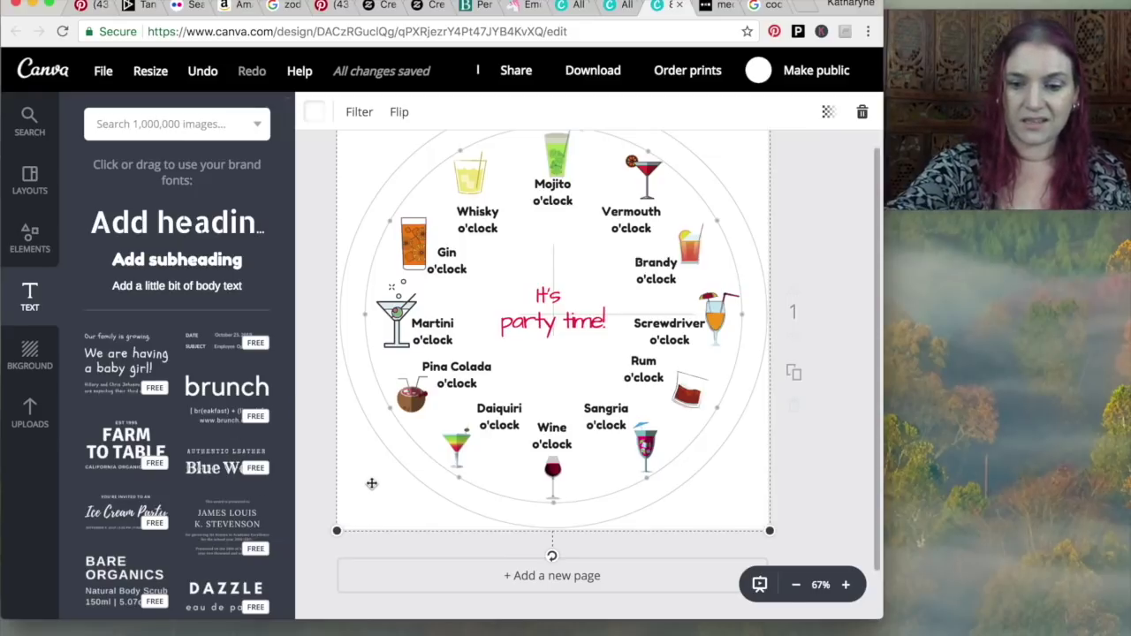
key("Delete")
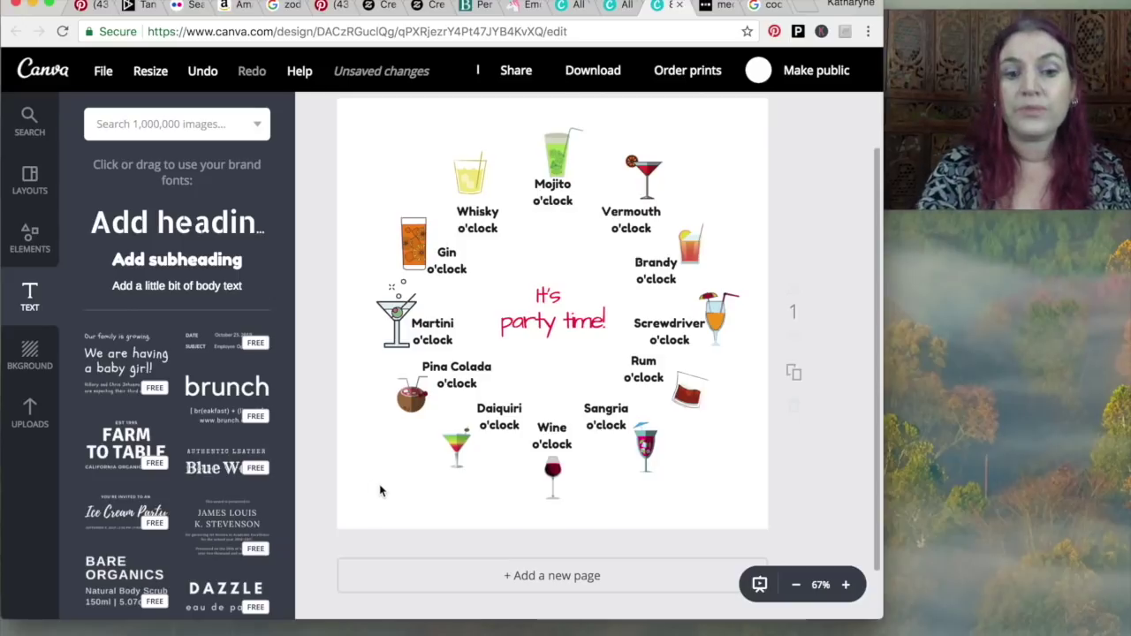
left_click(595, 78)
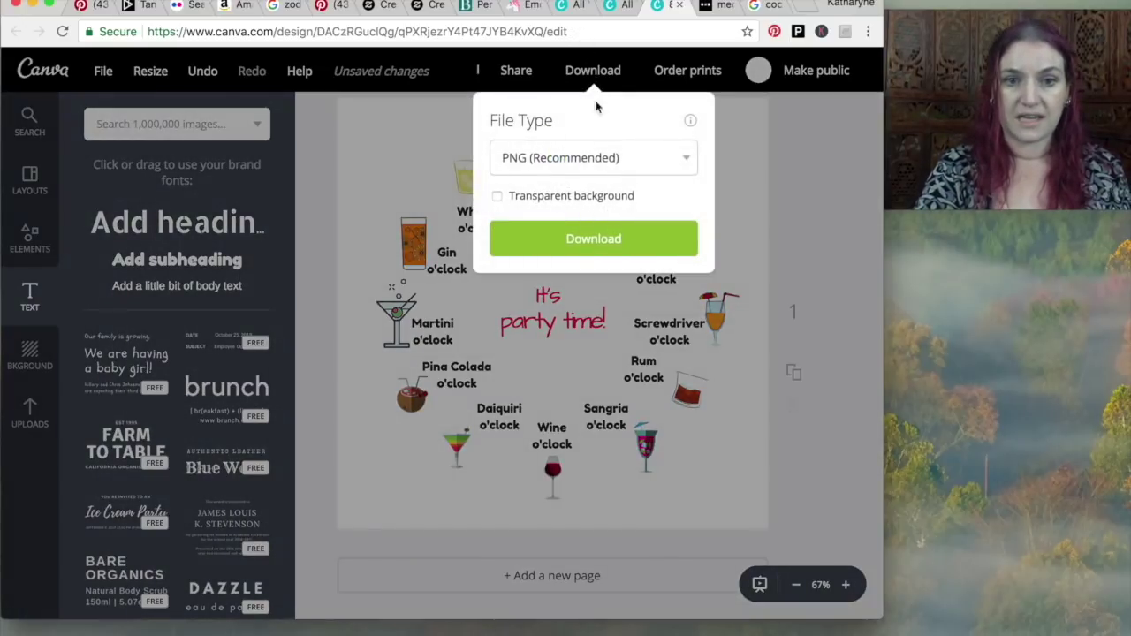
Download the design as a transparent-background PNG and switch to the Zazzle wall clock page.
left_click(579, 198)
left_click(567, 236)
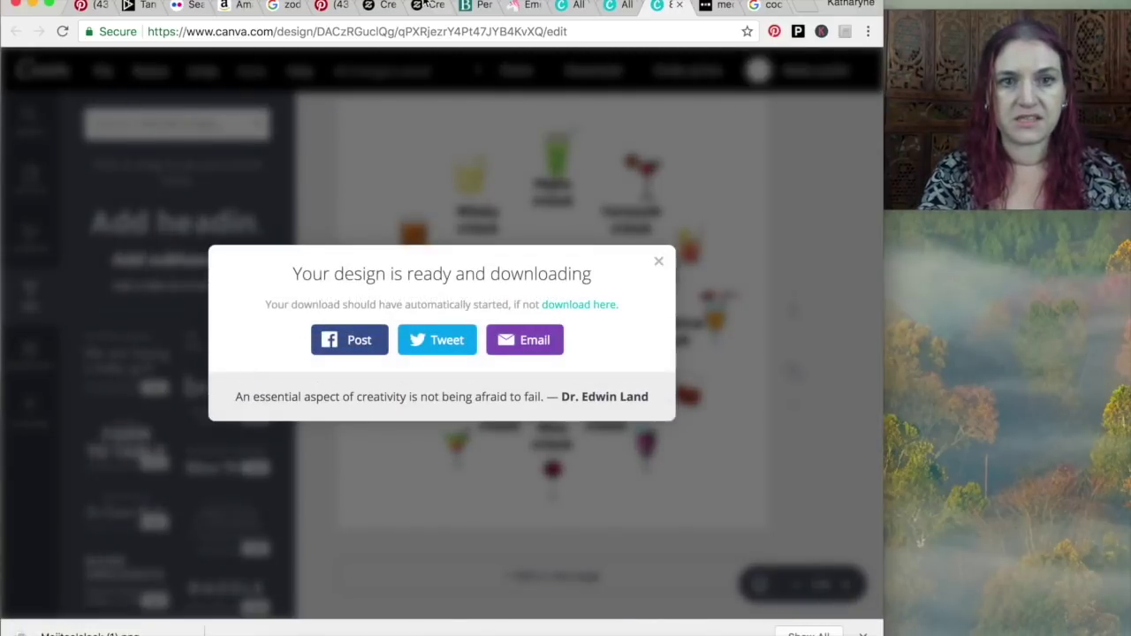
left_click(385, 6)
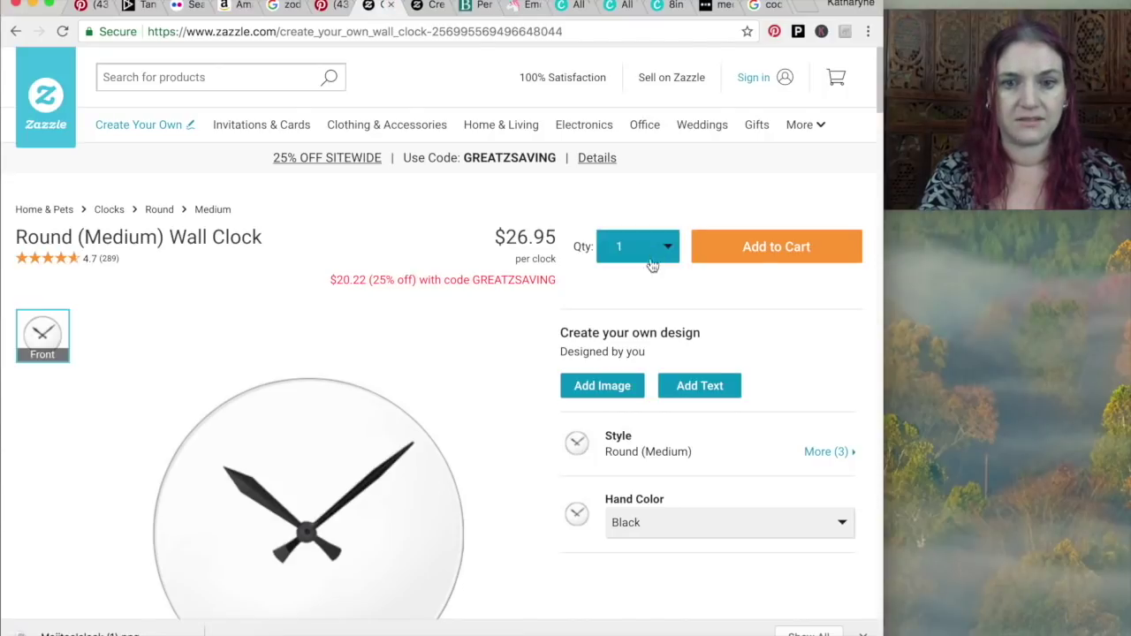
Upload Mojitoo'clock (1).png from Downloads onto the round wall clock.
left_click(606, 394)
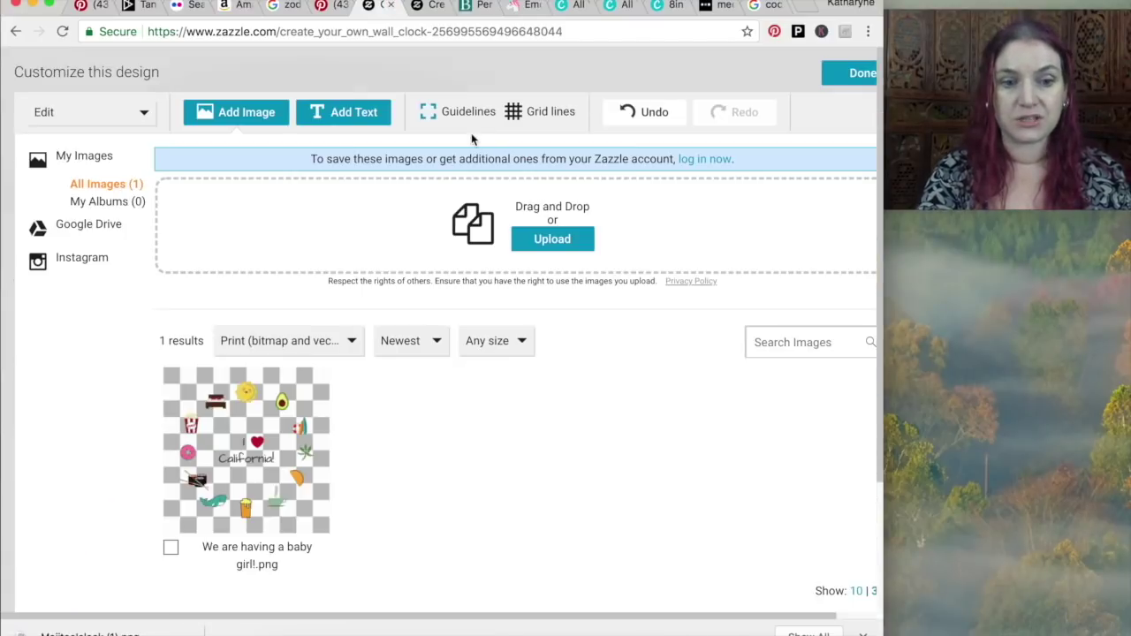
left_click(576, 240)
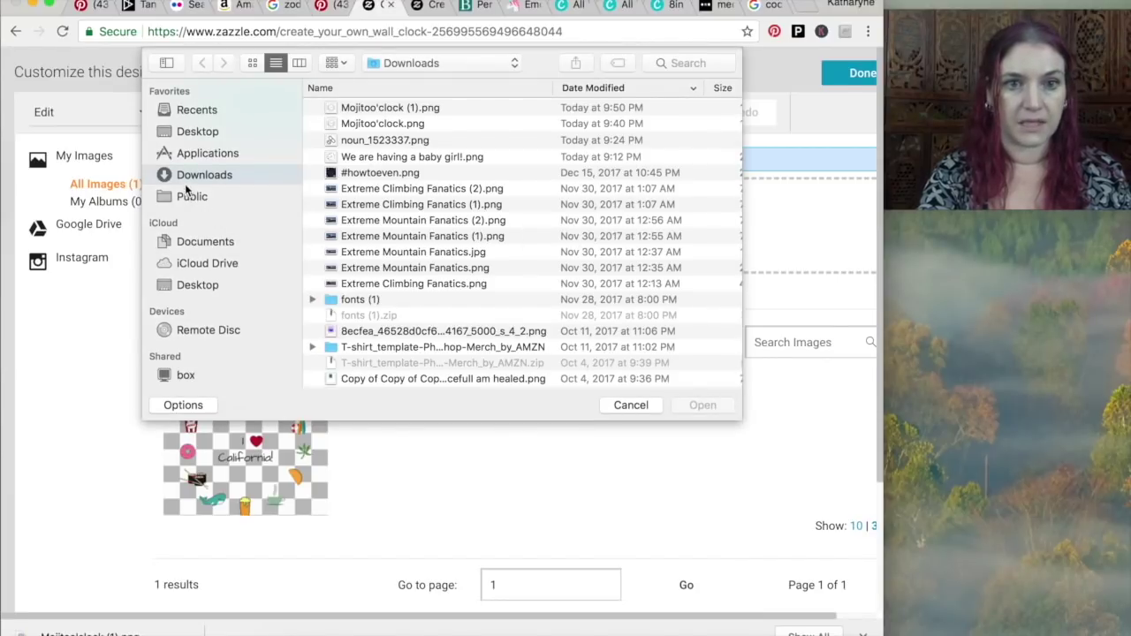
double_click(356, 109)
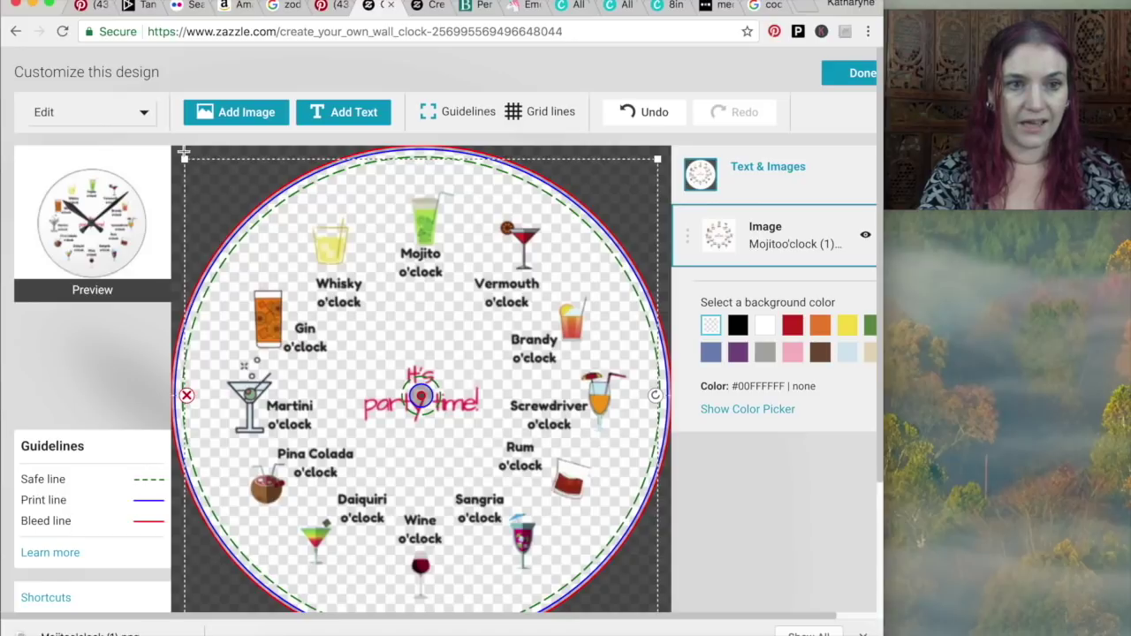
Enlarge the drinks image to fill the clock face, then preview the finished clock.
left_click_drag(184, 155, 177, 154)
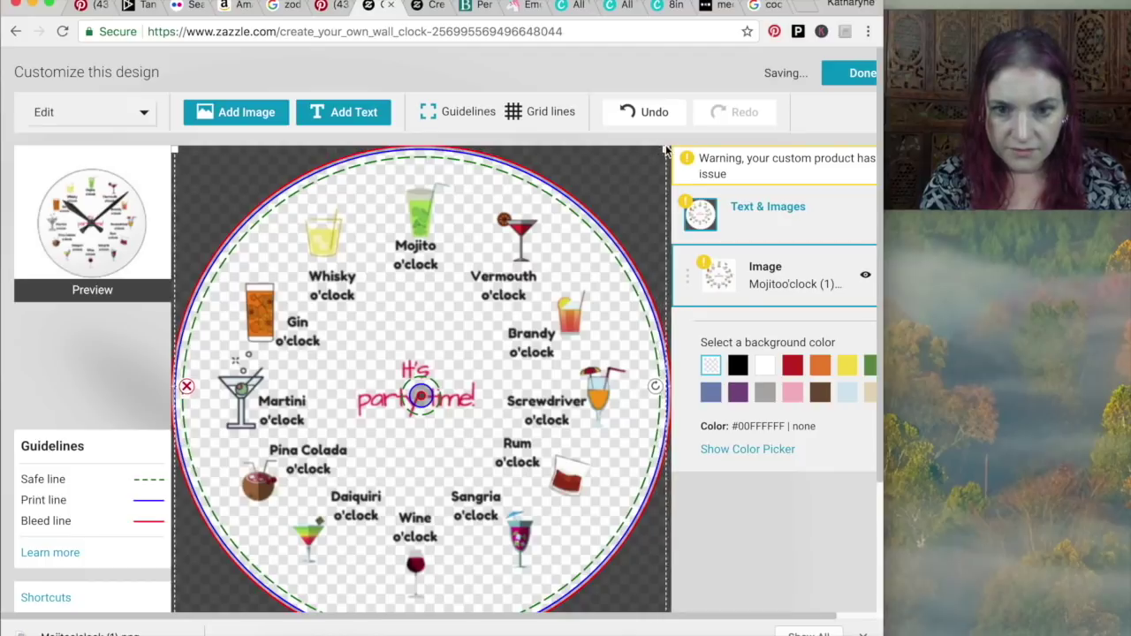
left_click_drag(667, 152, 680, 144)
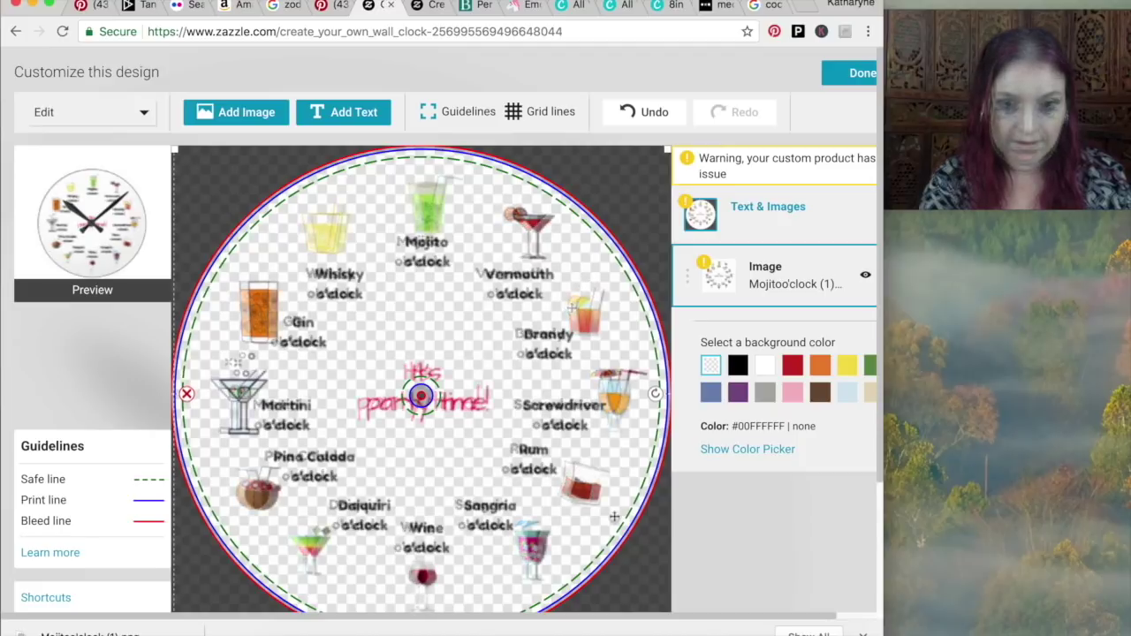
left_click(91, 291)
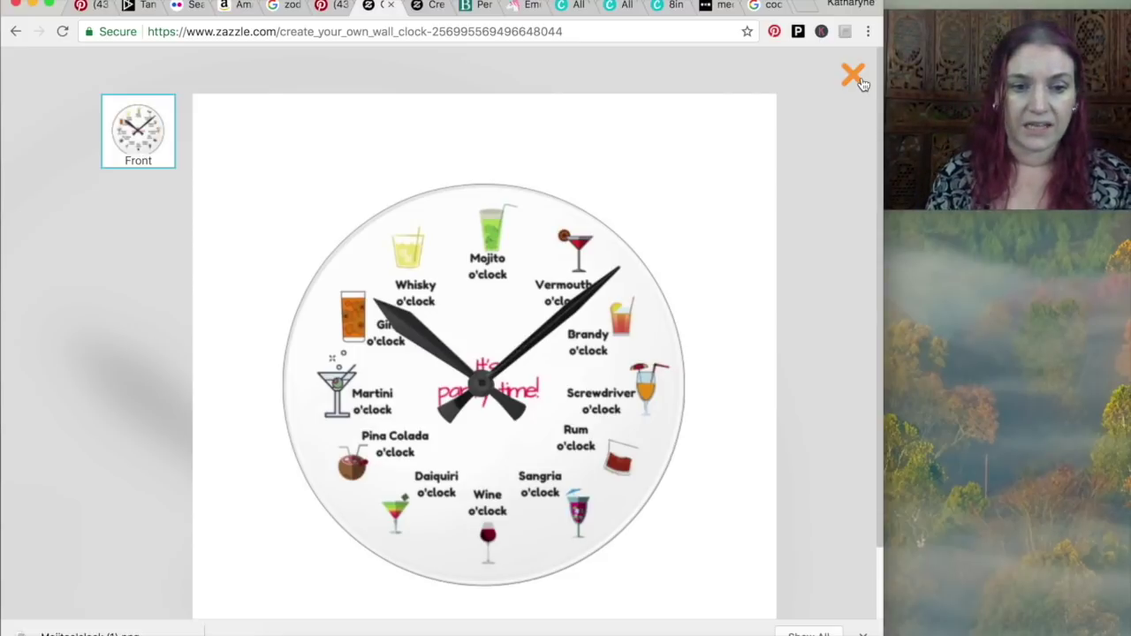
Leave the clock preview for the Noun Project's Capsule icon page.
left_click(716, 7)
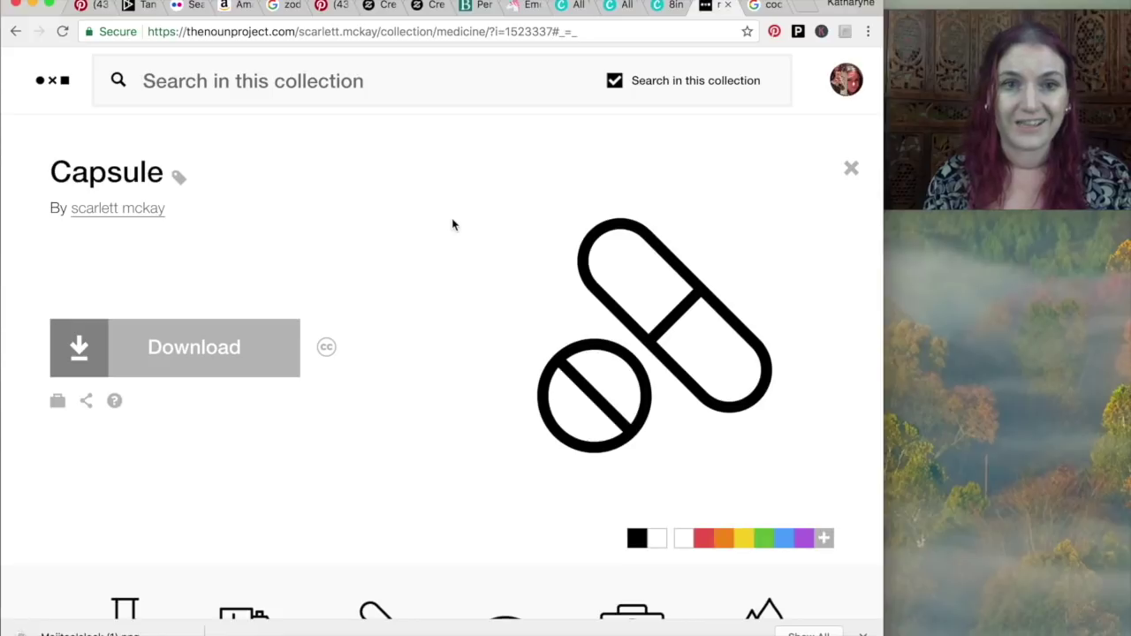
Return to the EmojiOne v2 emoji collection.
left_click(530, 5)
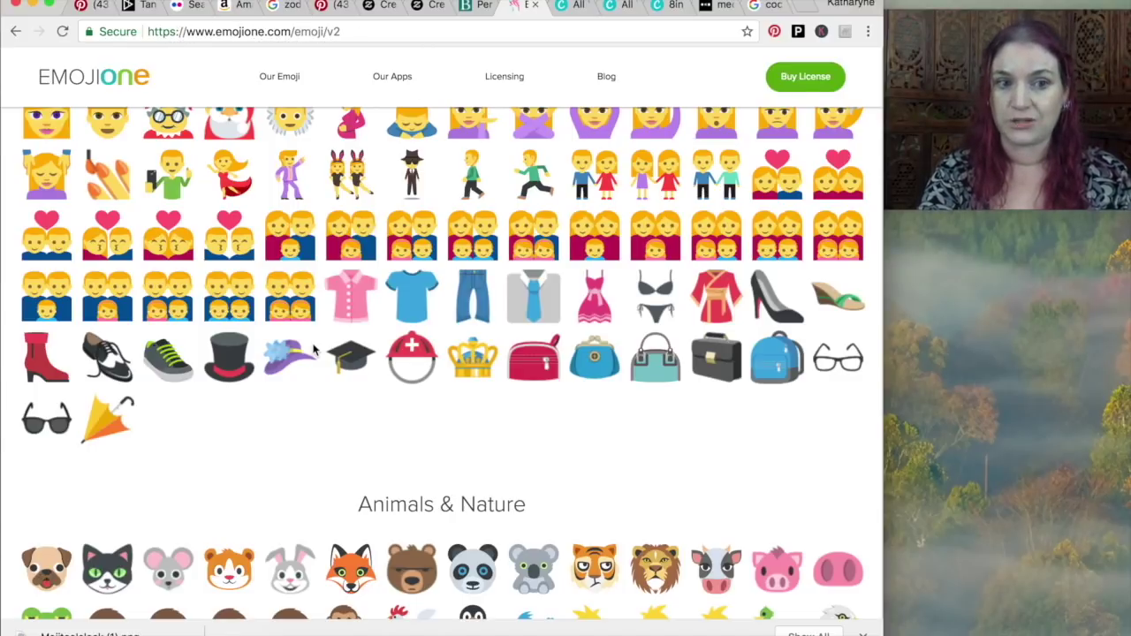
Browse EmojiOne down to Food & Drink, then return to the Zazzle California clock preview.
scroll(314, 349, "up", 2)
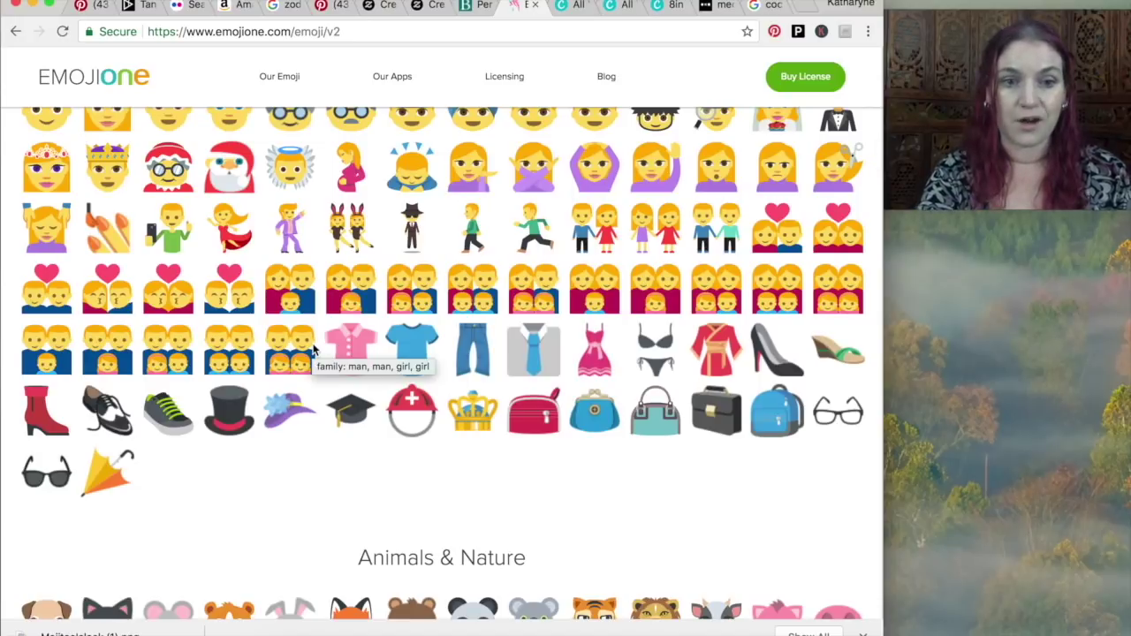
scroll(616, 314, "down", 5)
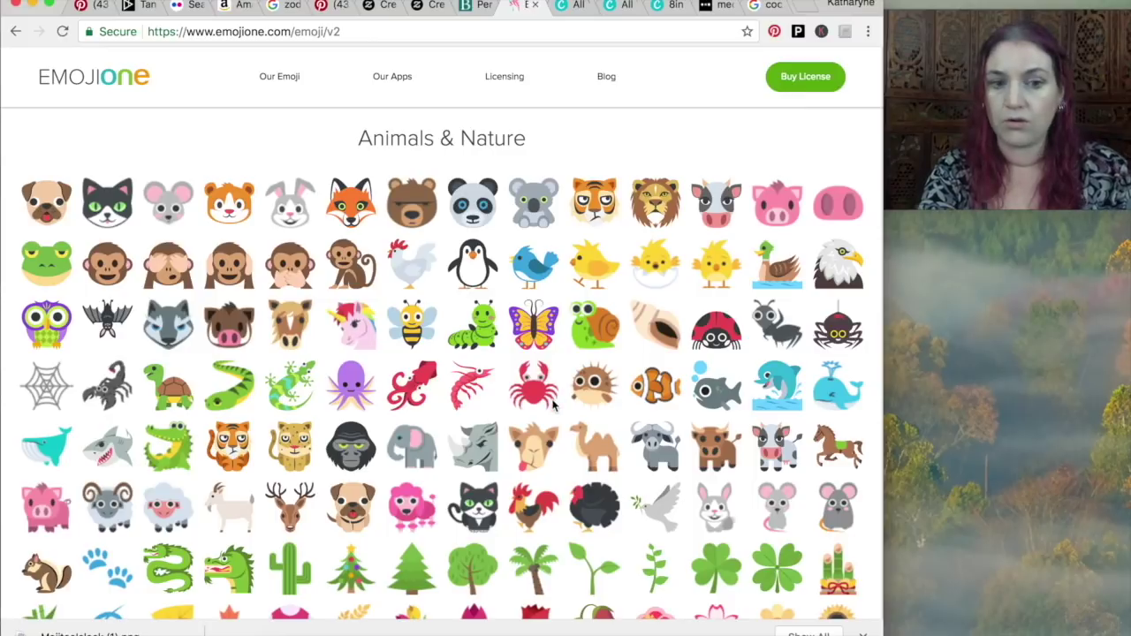
scroll(592, 455, "down", 6)
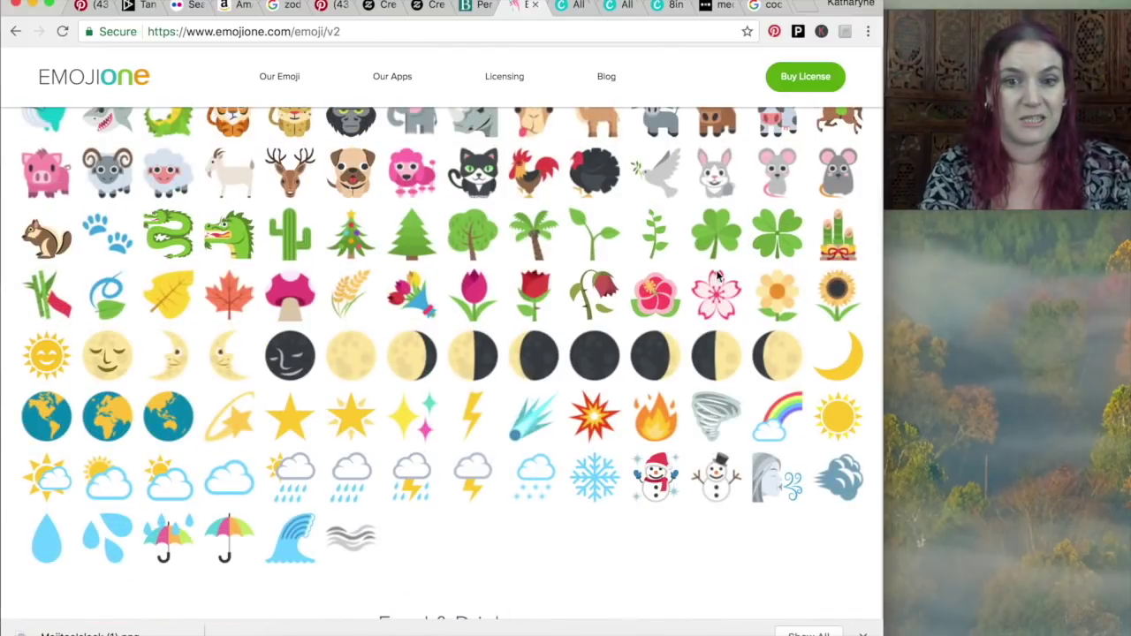
scroll(618, 370, "down", 1)
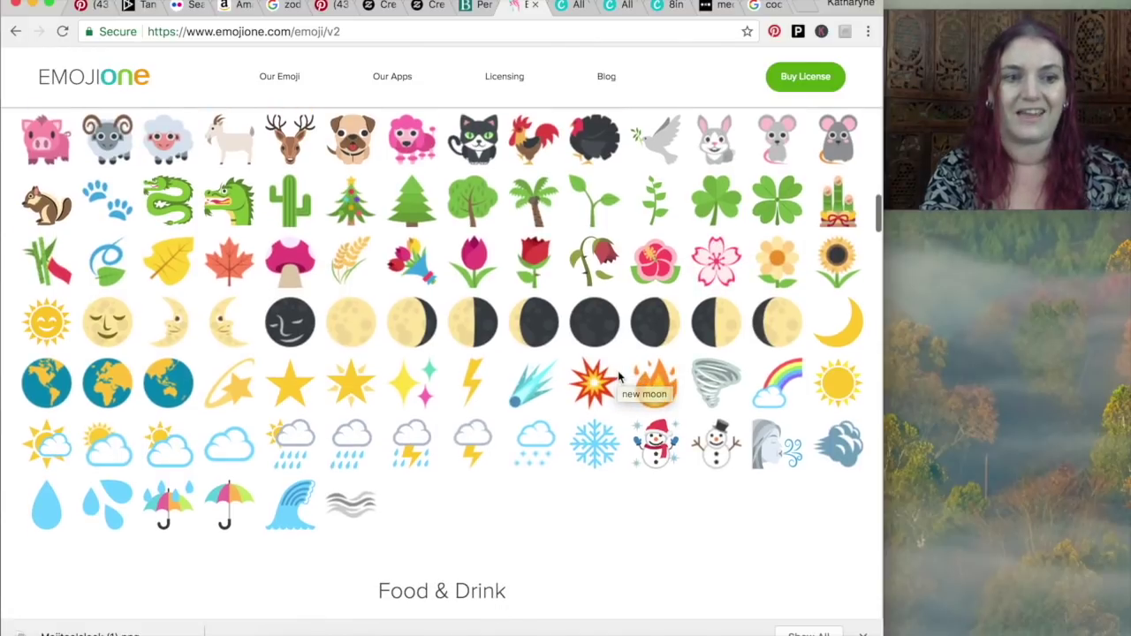
scroll(528, 278, "down", 3)
scroll(529, 282, "down", 1)
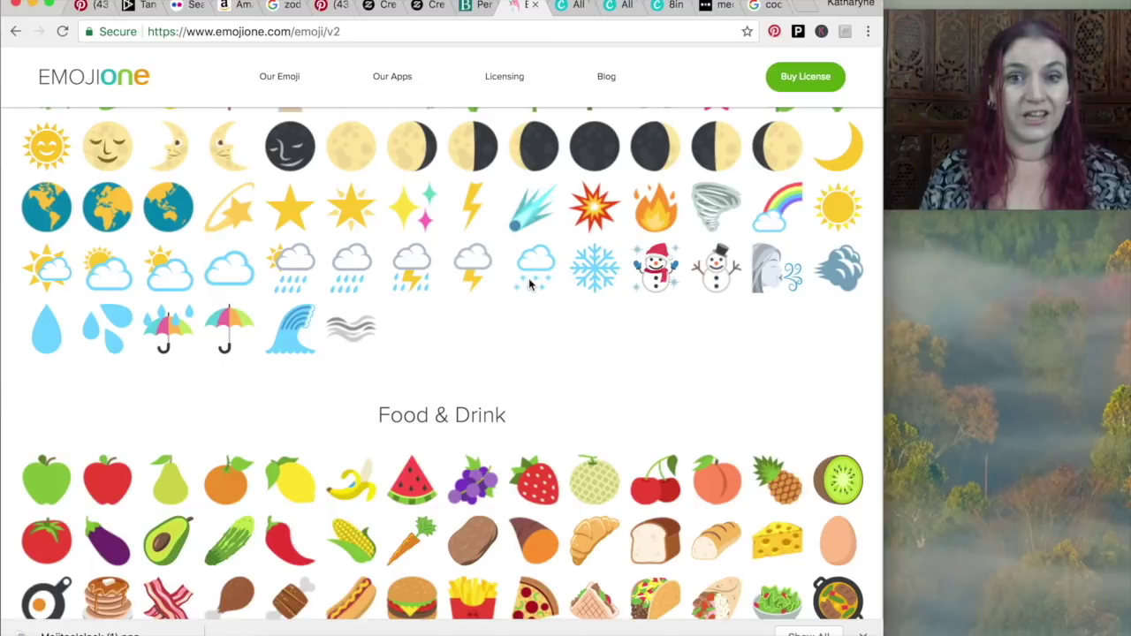
left_click(381, 16)
left_click(428, 8)
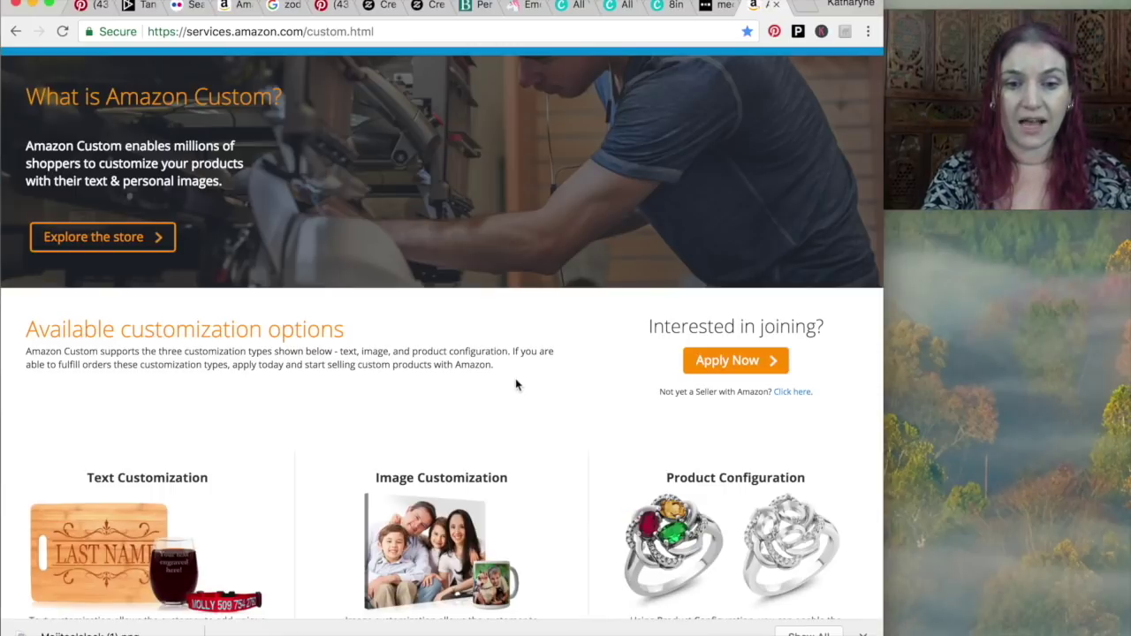
Read through Amazon Custom's customization options and How Amazon Custom Works steps.
scroll(516, 375, "down", 3)
scroll(517, 381, "down", 3)
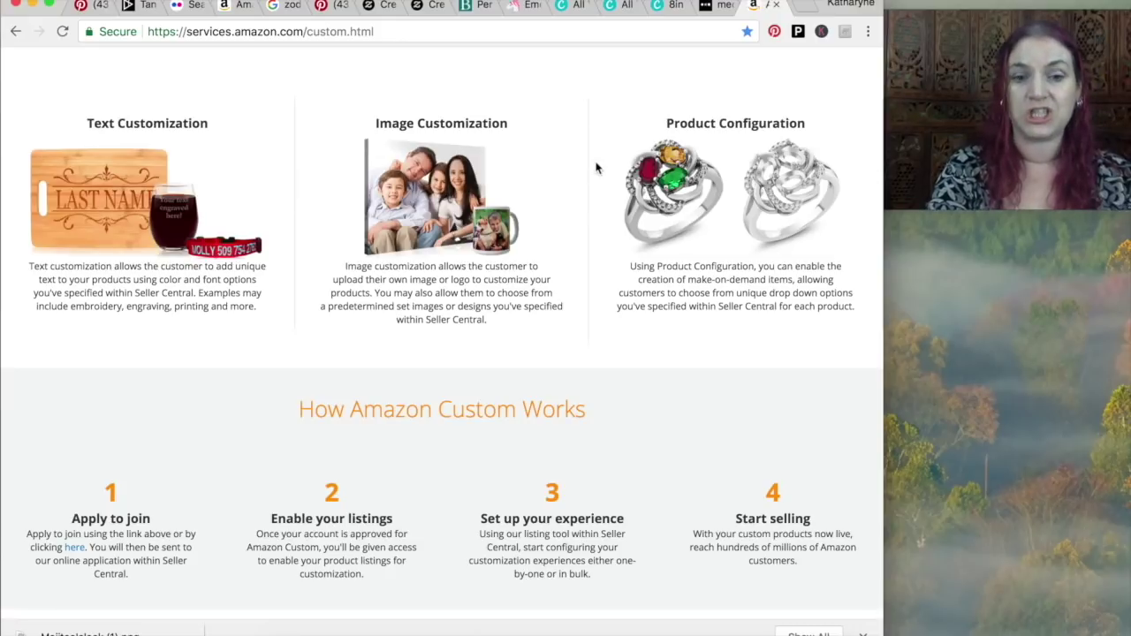
scroll(595, 169, "up", 5)
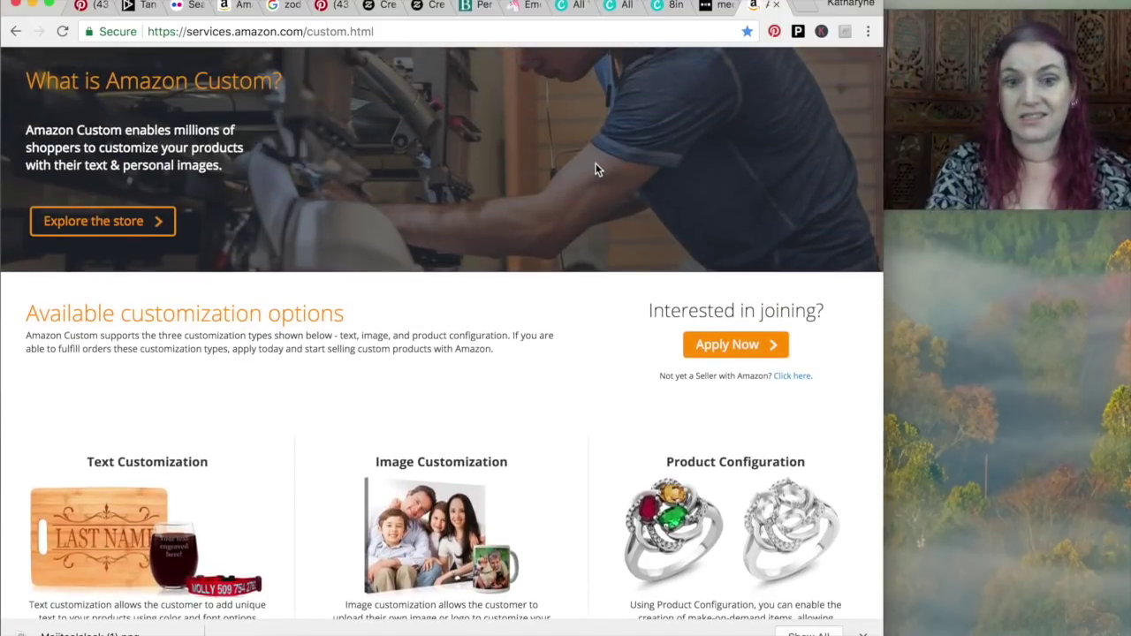